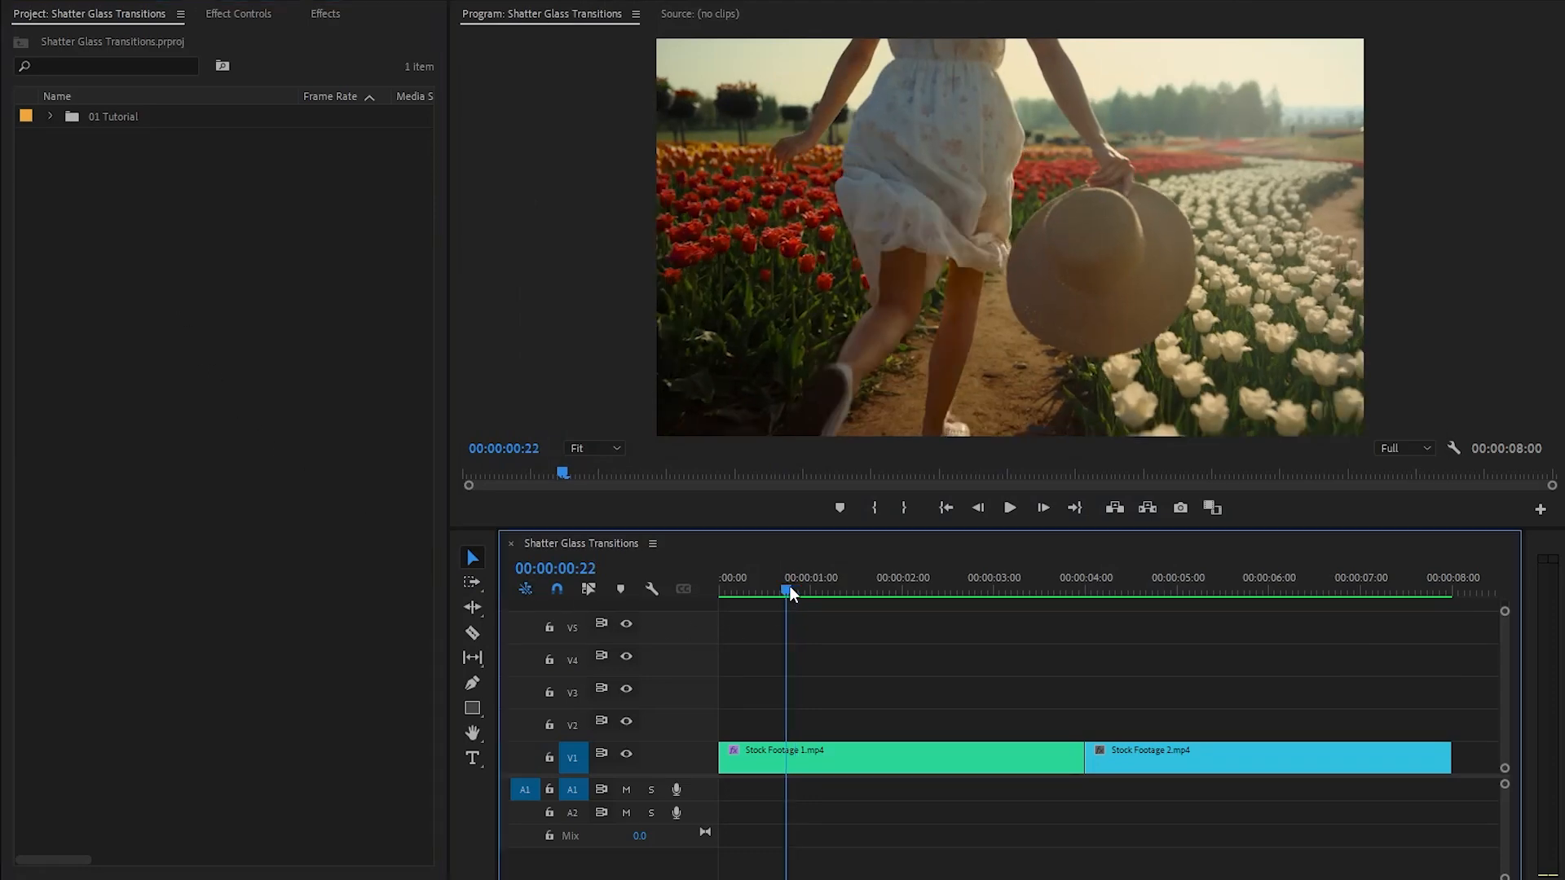
# - Preview the first stock clip, switch to File Explorer and examine the transition folders, reflection videos, particle videos and sound effects in 01 Assets
pyautogui.moveTo(789, 587); pyautogui.dragTo(868, 654)
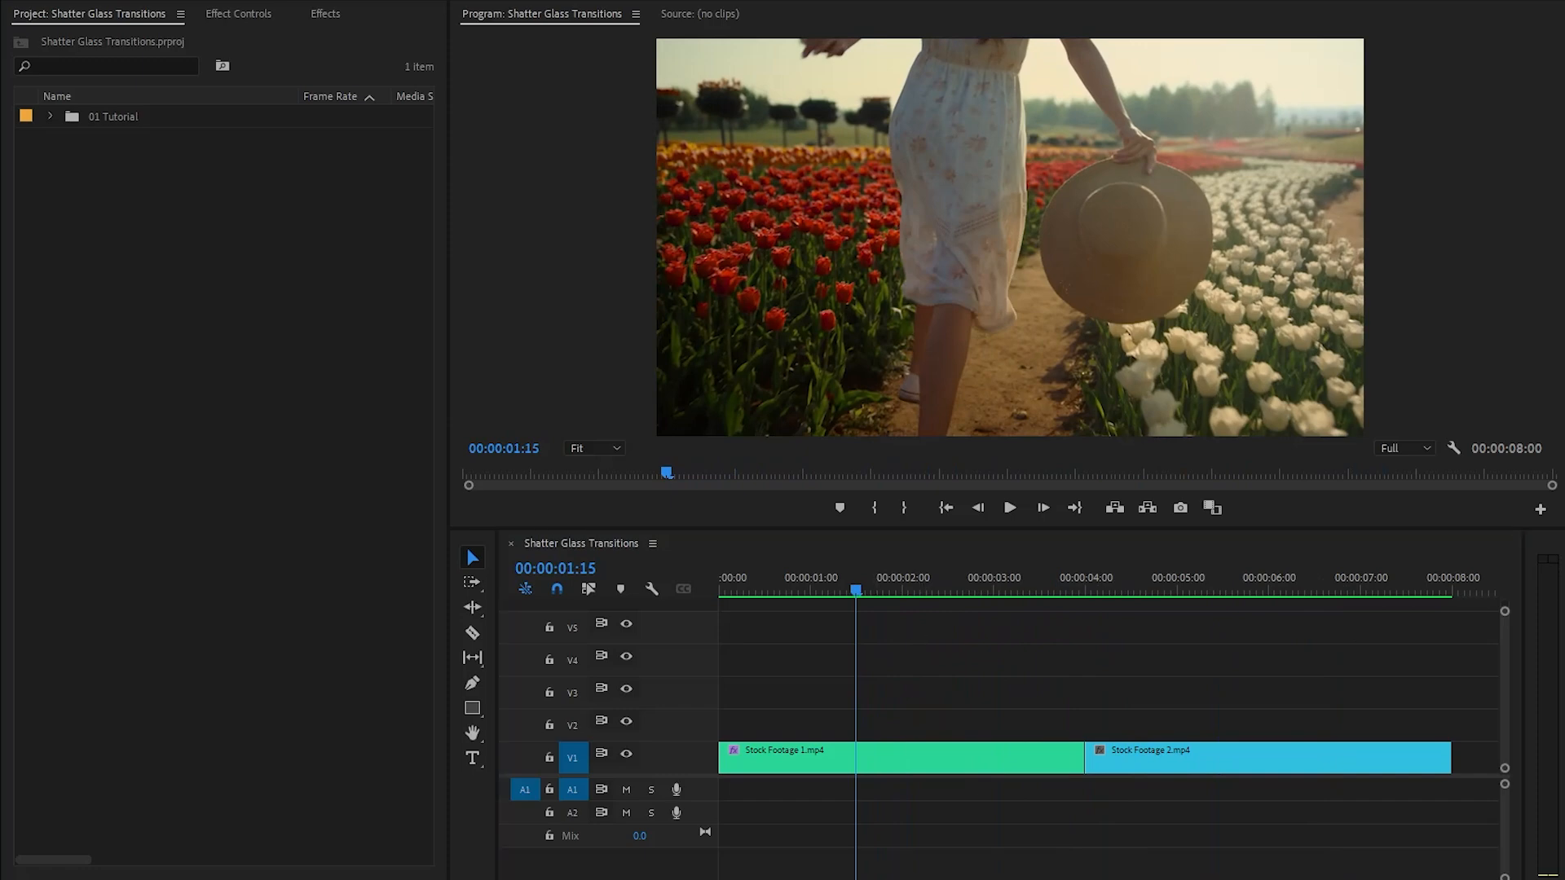
pyautogui.hotkey('alt', 'Tab')
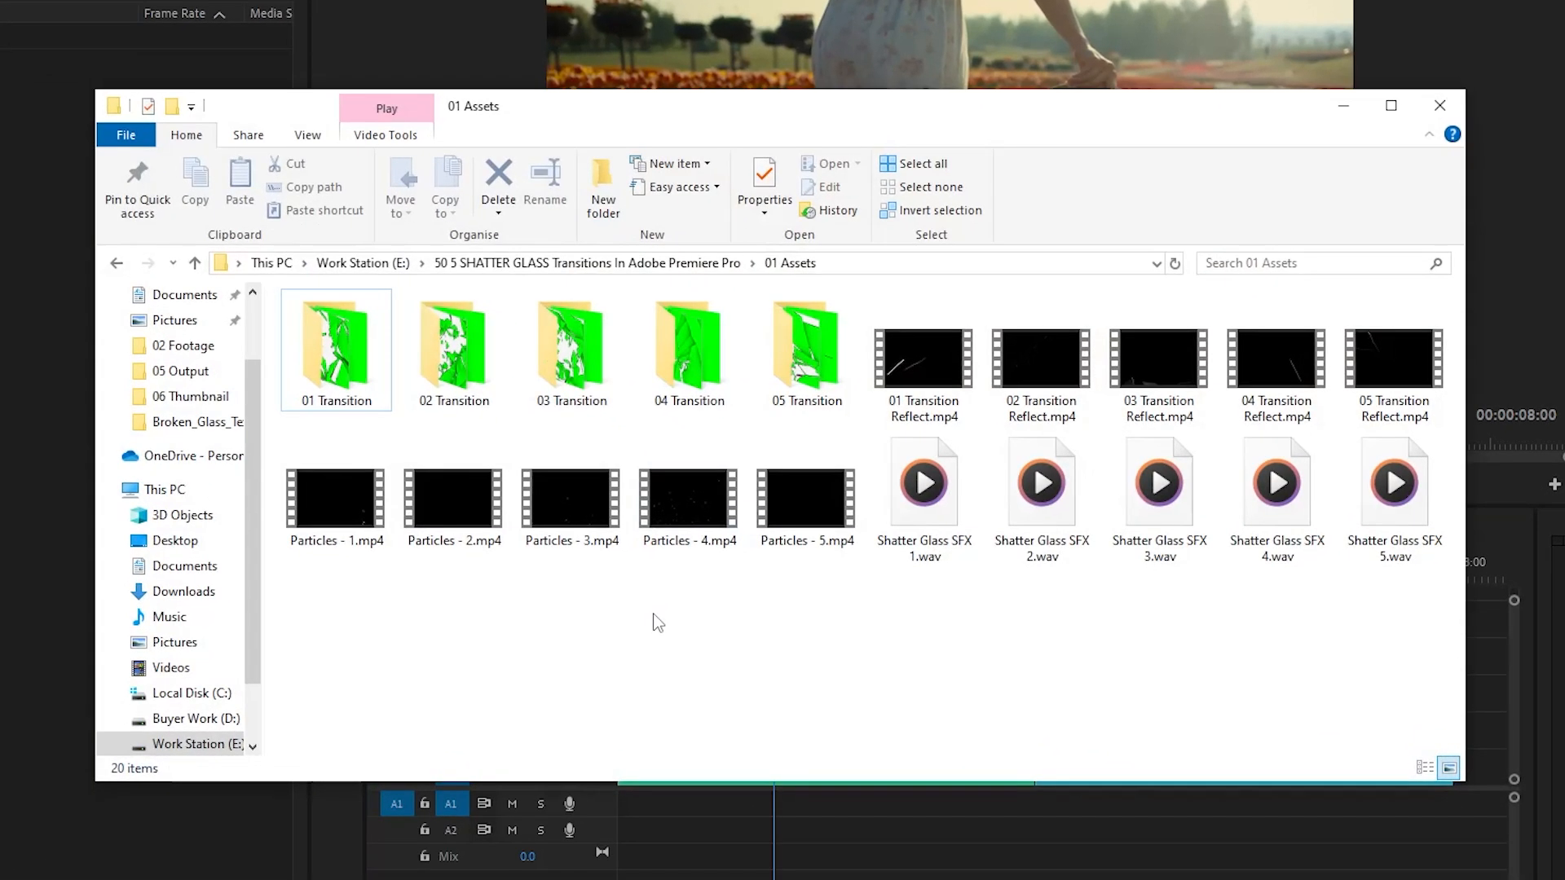
pyautogui.click(336, 351)
pyautogui.keyDown('shift'); pyautogui.click(810, 378); pyautogui.keyUp('shift')
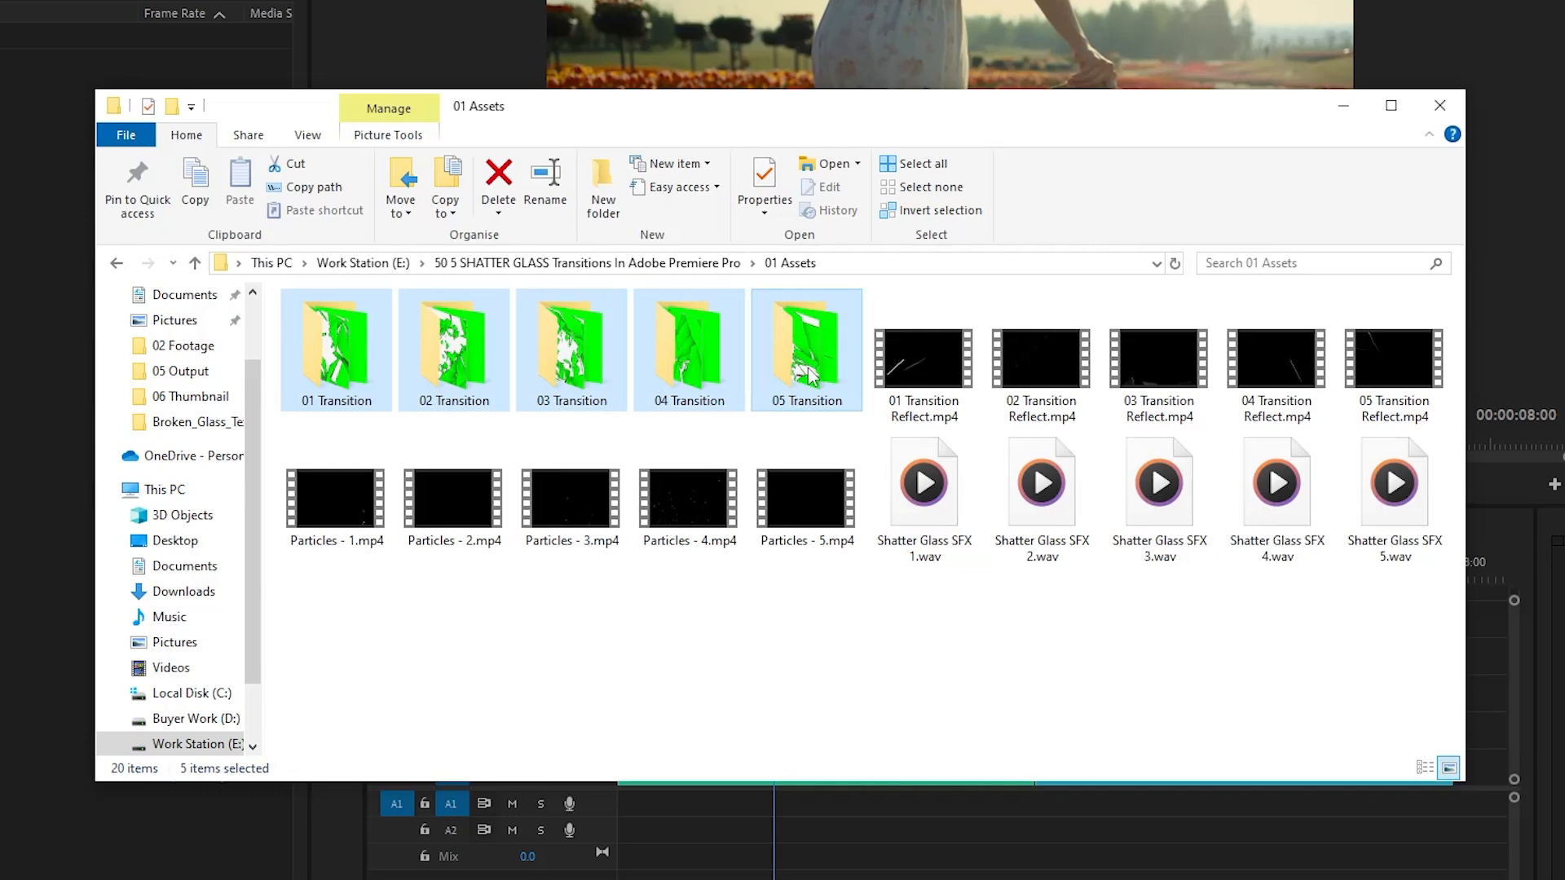
pyautogui.click(919, 385)
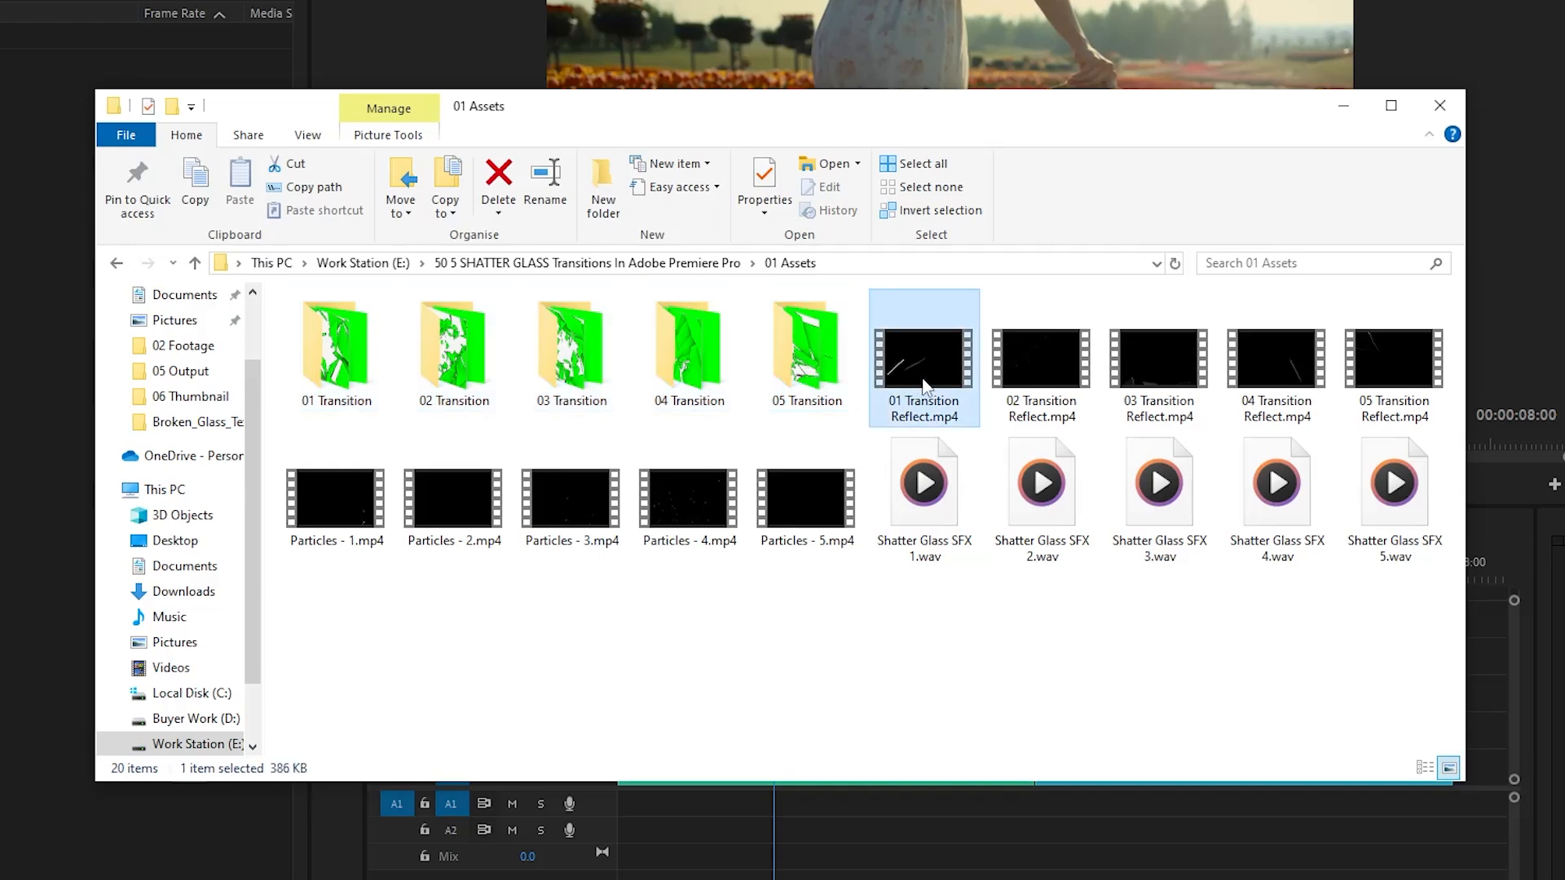
pyautogui.keyDown('shift'); pyautogui.click(1411, 381); pyautogui.keyUp('shift')
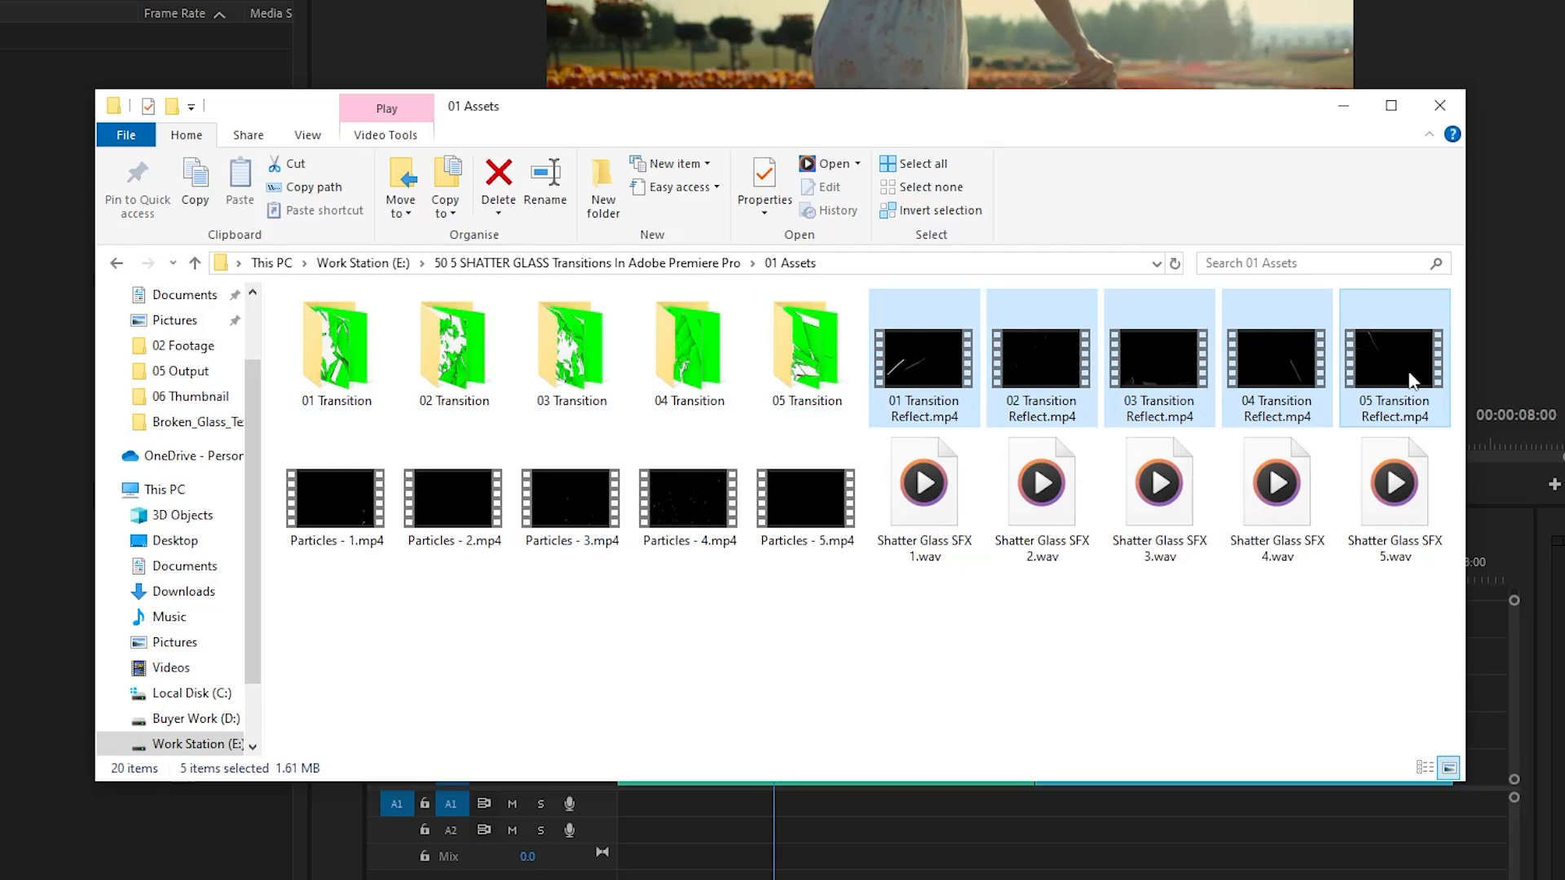
pyautogui.moveTo(321, 638); pyautogui.dragTo(804, 496)
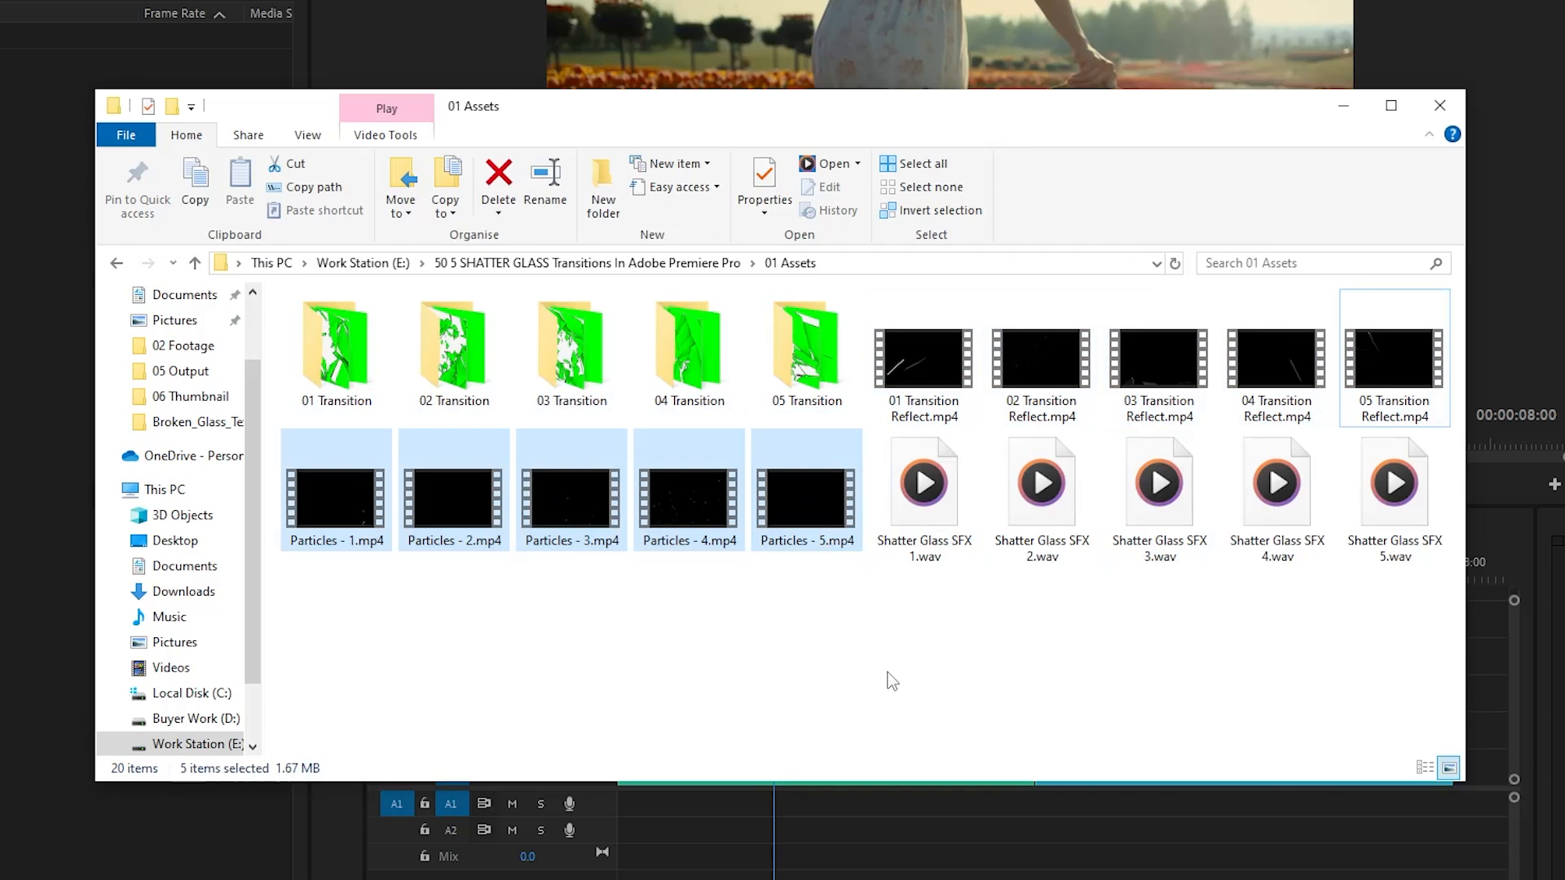
pyautogui.moveTo(893, 681); pyautogui.dragTo(1418, 489)
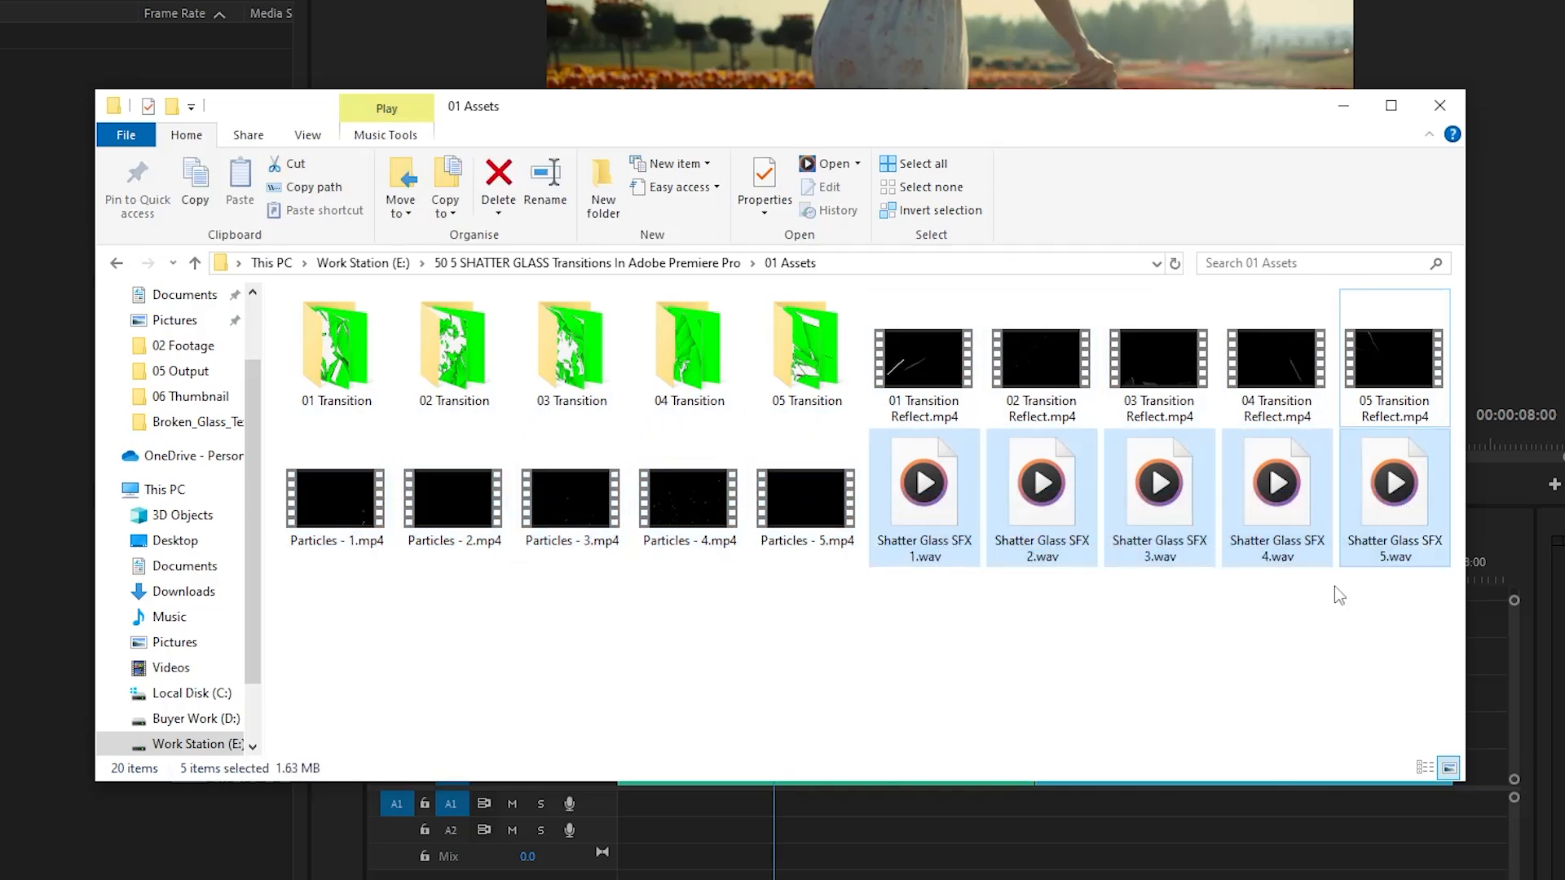
pyautogui.click(1154, 686)
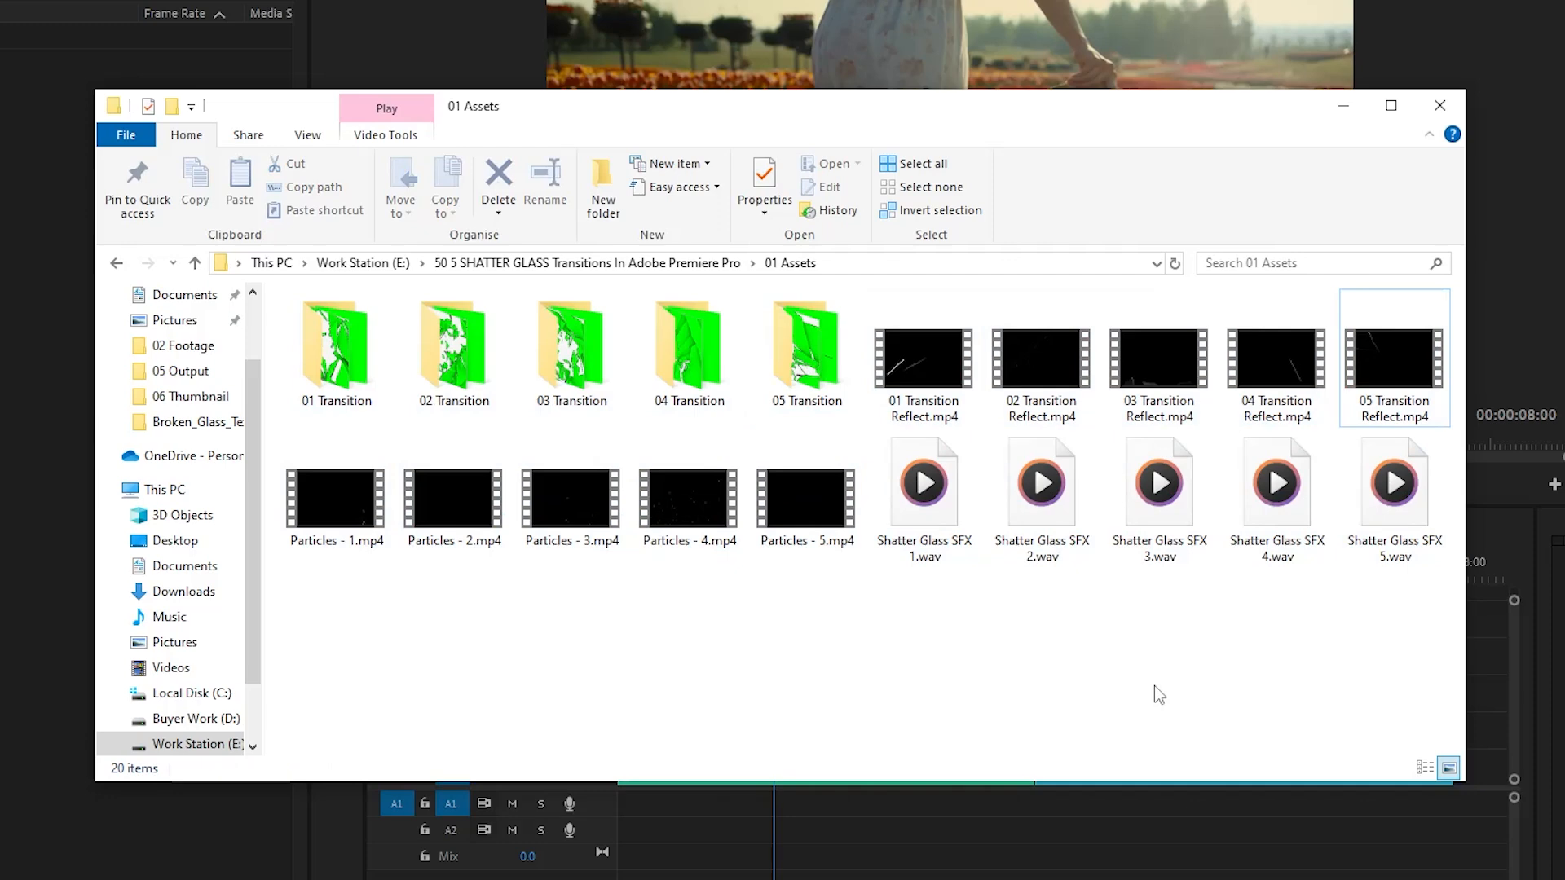
# - Inspect the image frames inside the 01 Transition and 02 Transition folders and return to 01 Assets
pyautogui.doubleClick(342, 362)
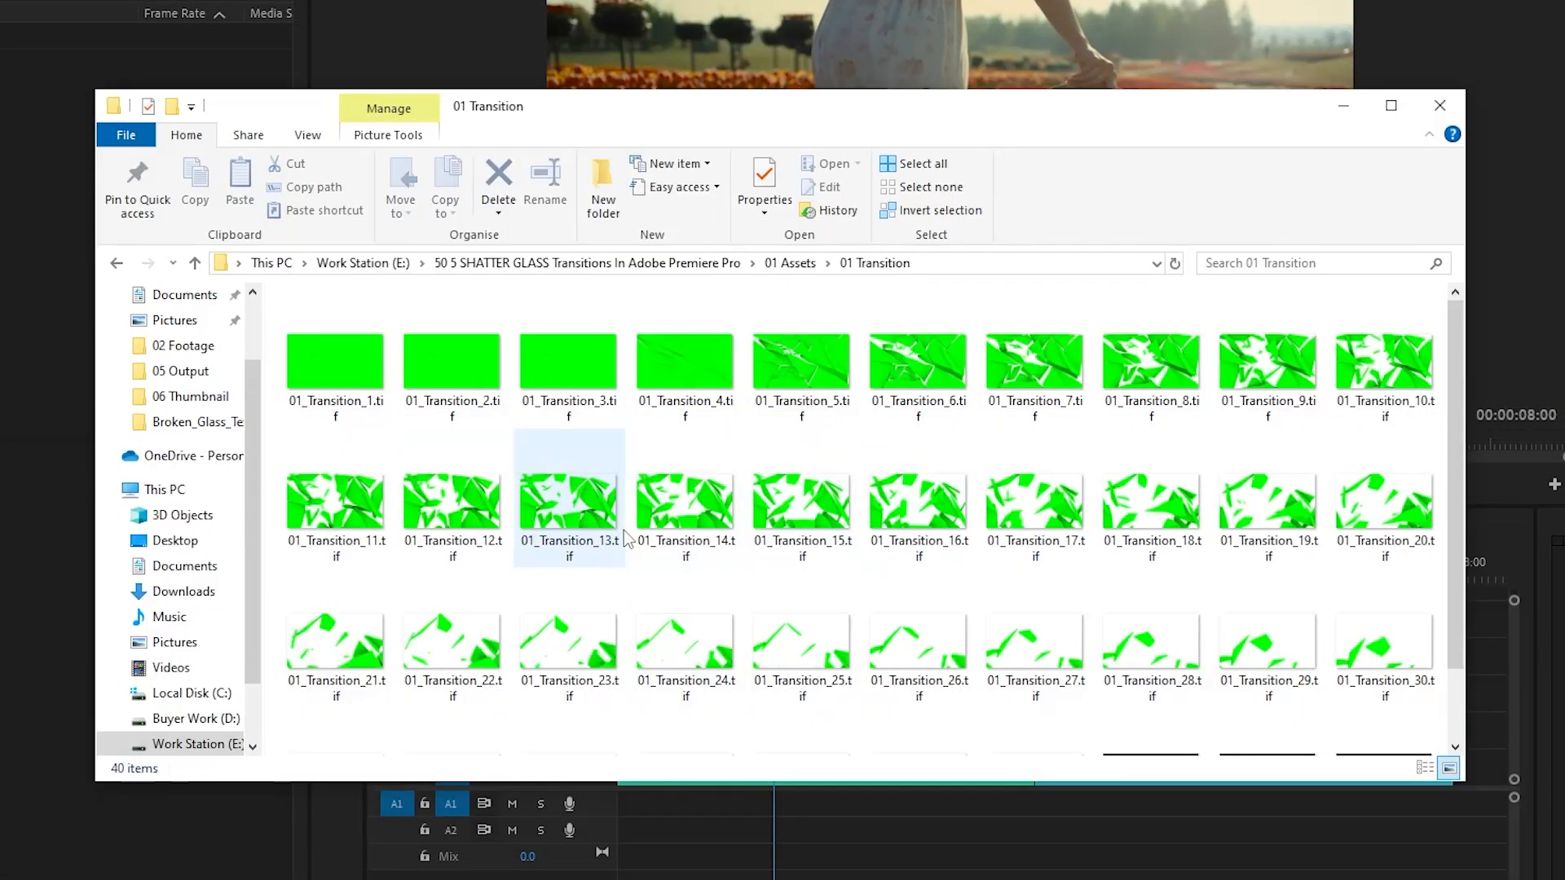
pyautogui.click(828, 263)
pyautogui.click(853, 311)
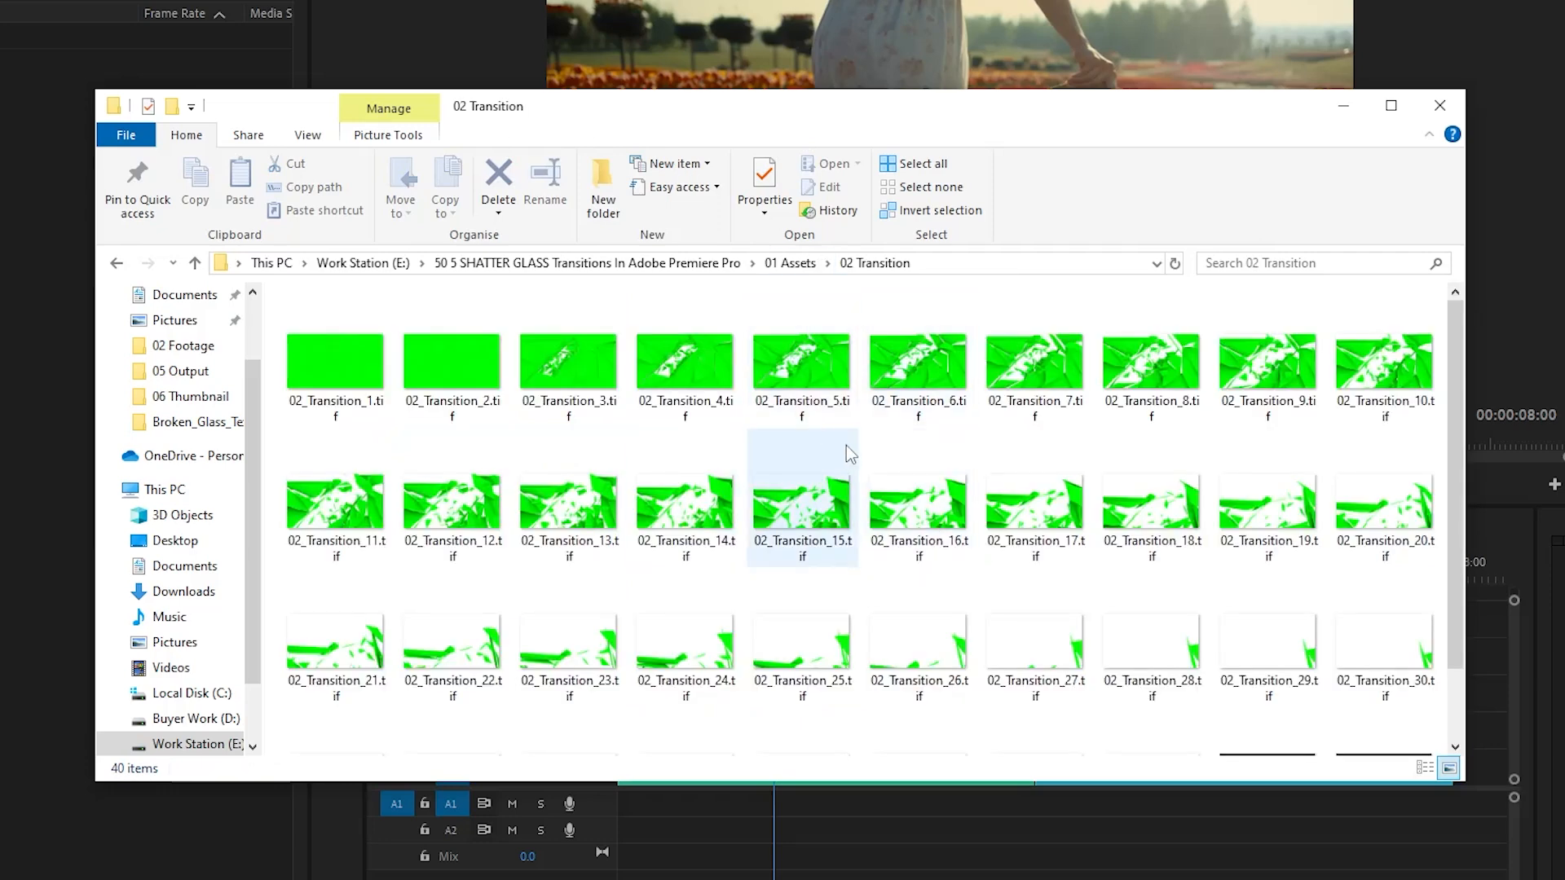
pyautogui.click(784, 263)
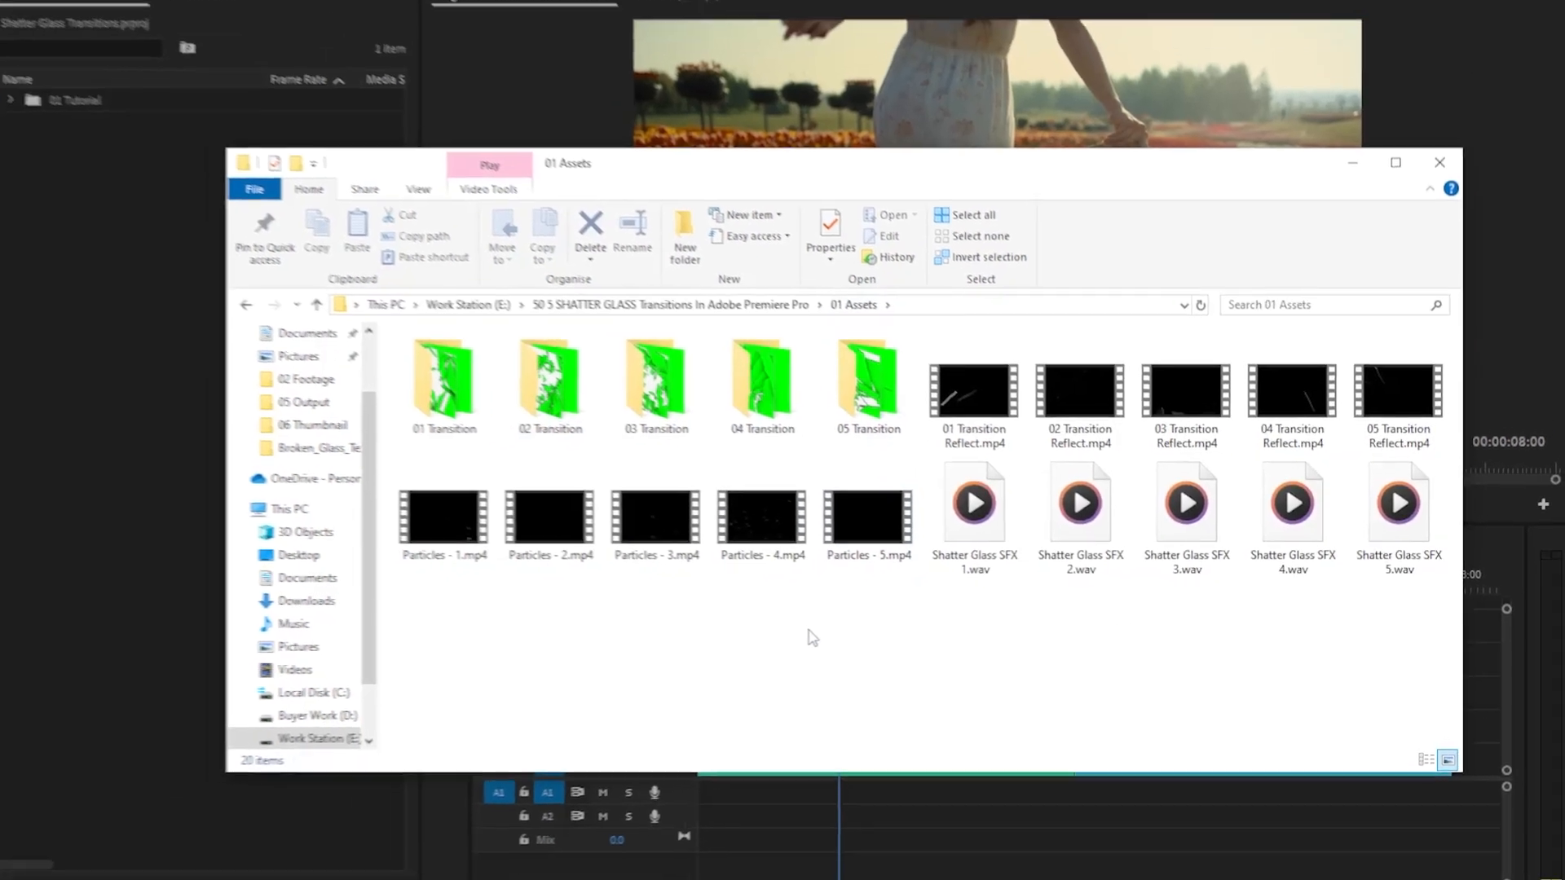
# - Import 01 Transition Reflect.mp4, Particles - 1.mp4 and Shatter Glass SFX 1.wav into the Premiere Pro project and minimise File Explorer
pyautogui.click(980, 430)
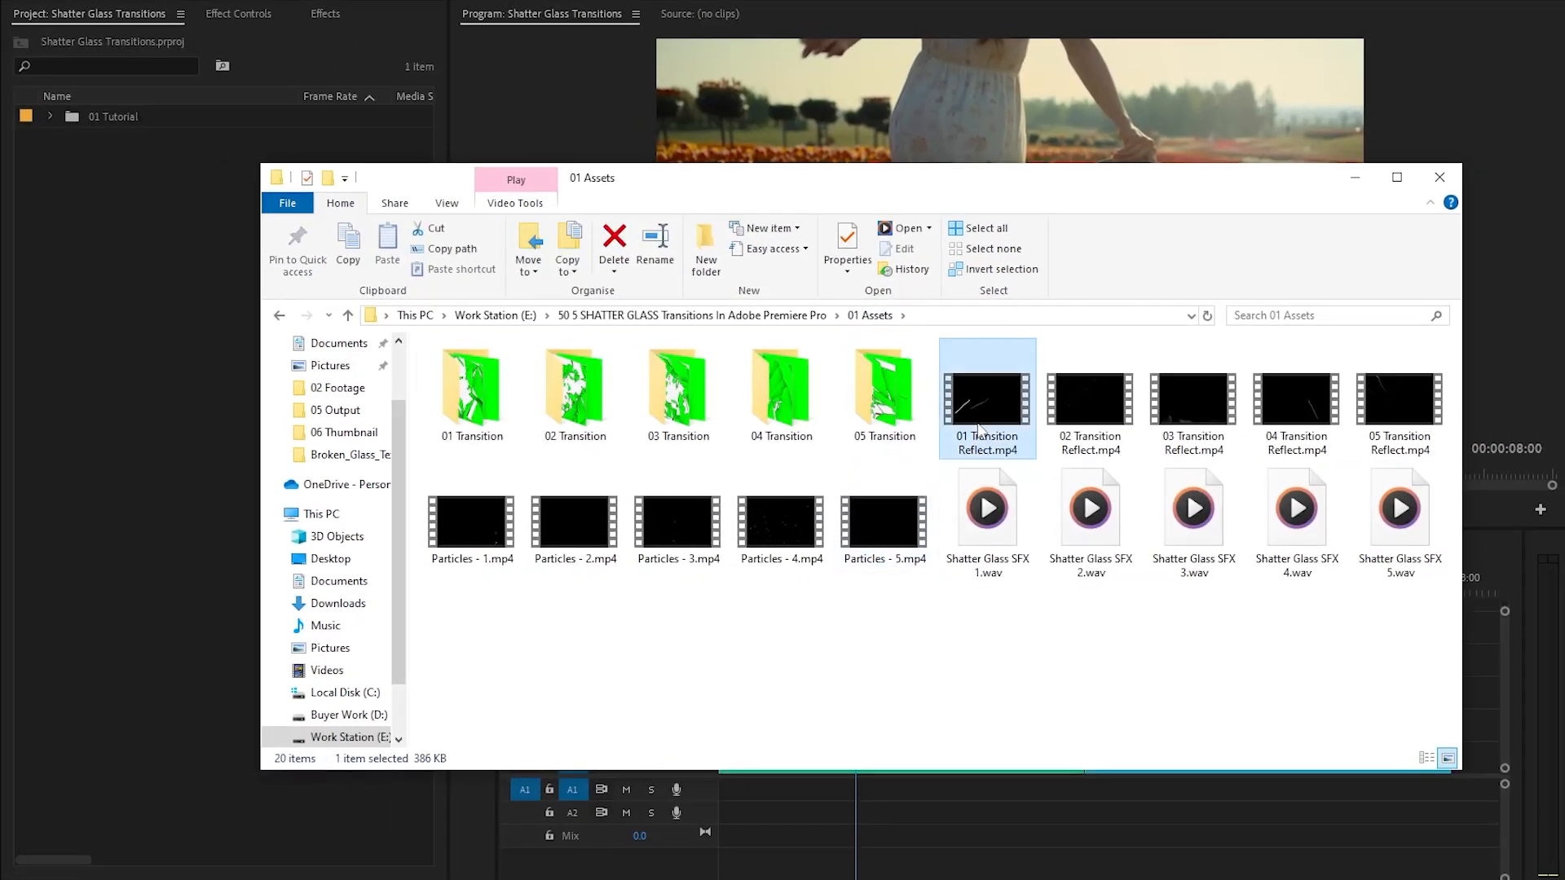
pyautogui.keyDown('ctrl'); pyautogui.click(476, 542); pyautogui.keyUp('ctrl')
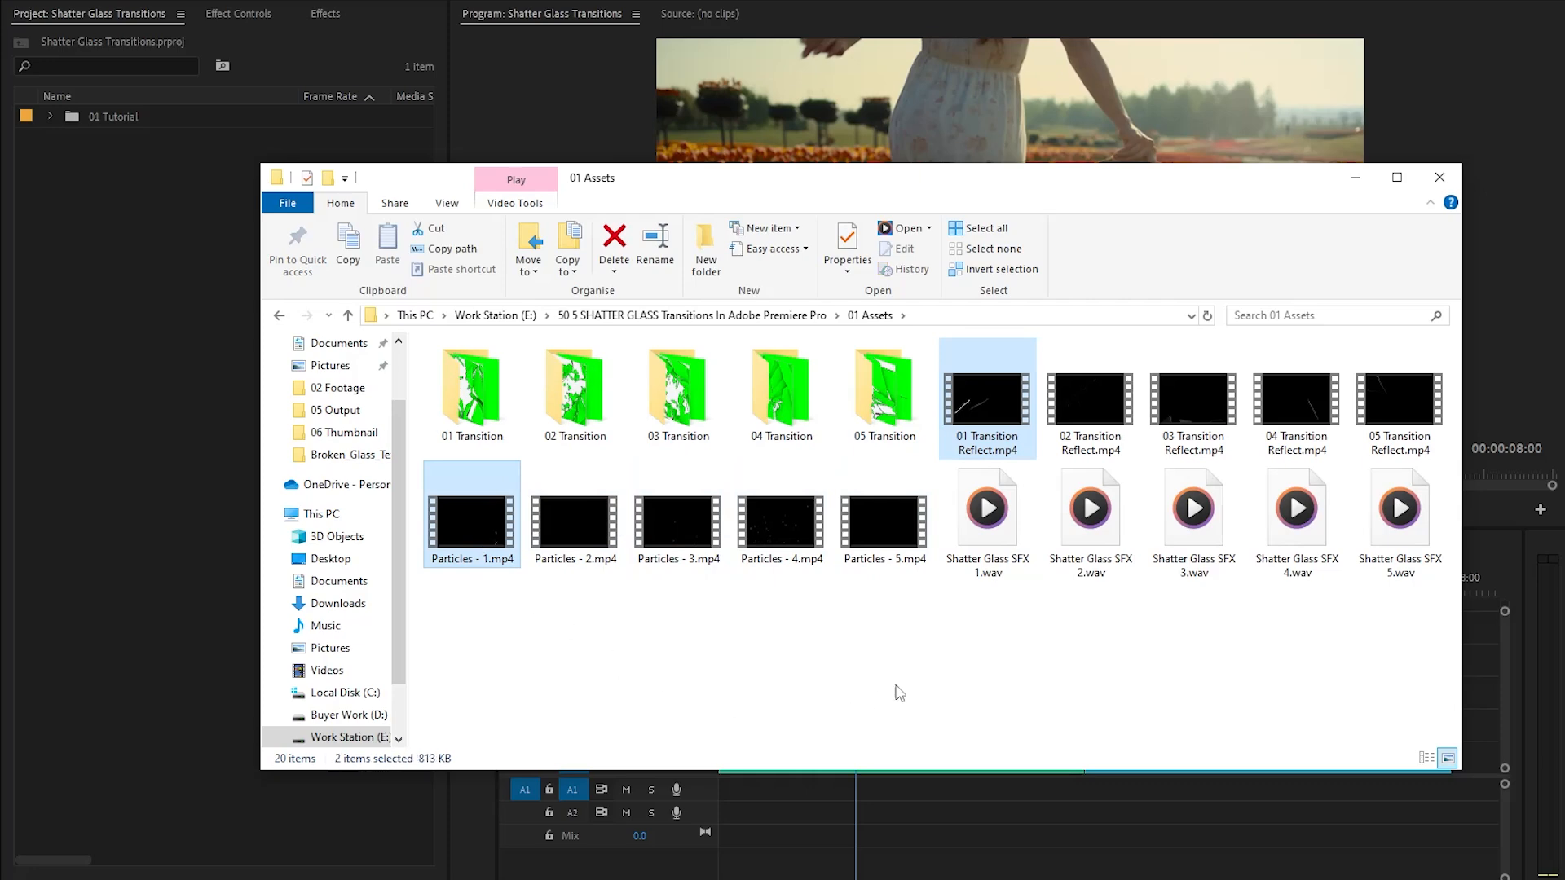
pyautogui.keyDown('ctrl'); pyautogui.click(985, 571); pyautogui.keyUp('ctrl')
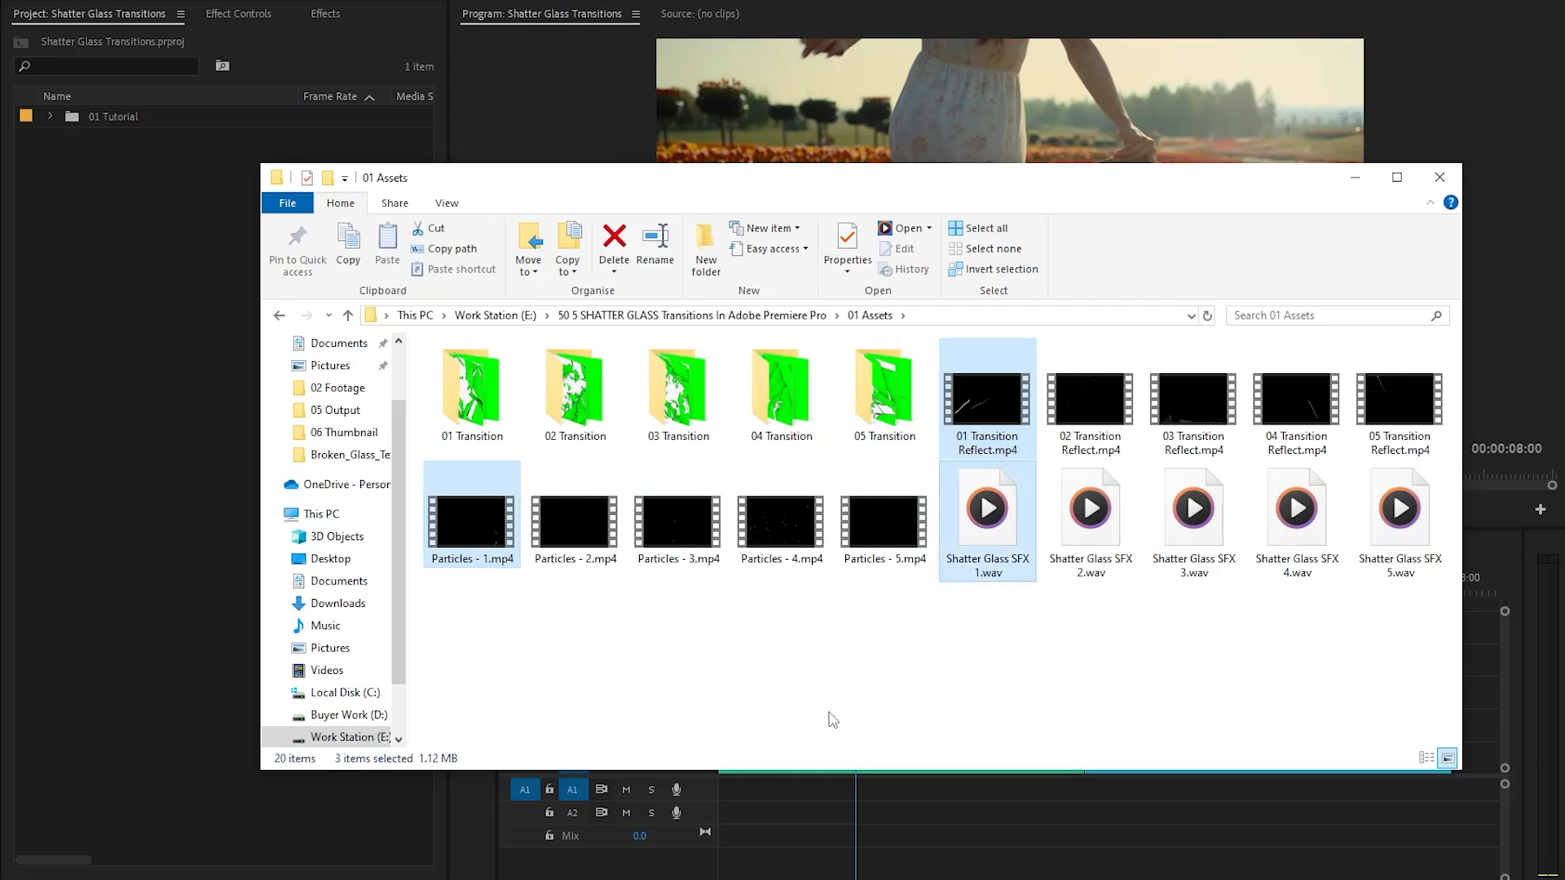
pyautogui.moveTo(474, 526); pyautogui.dragTo(144, 468)
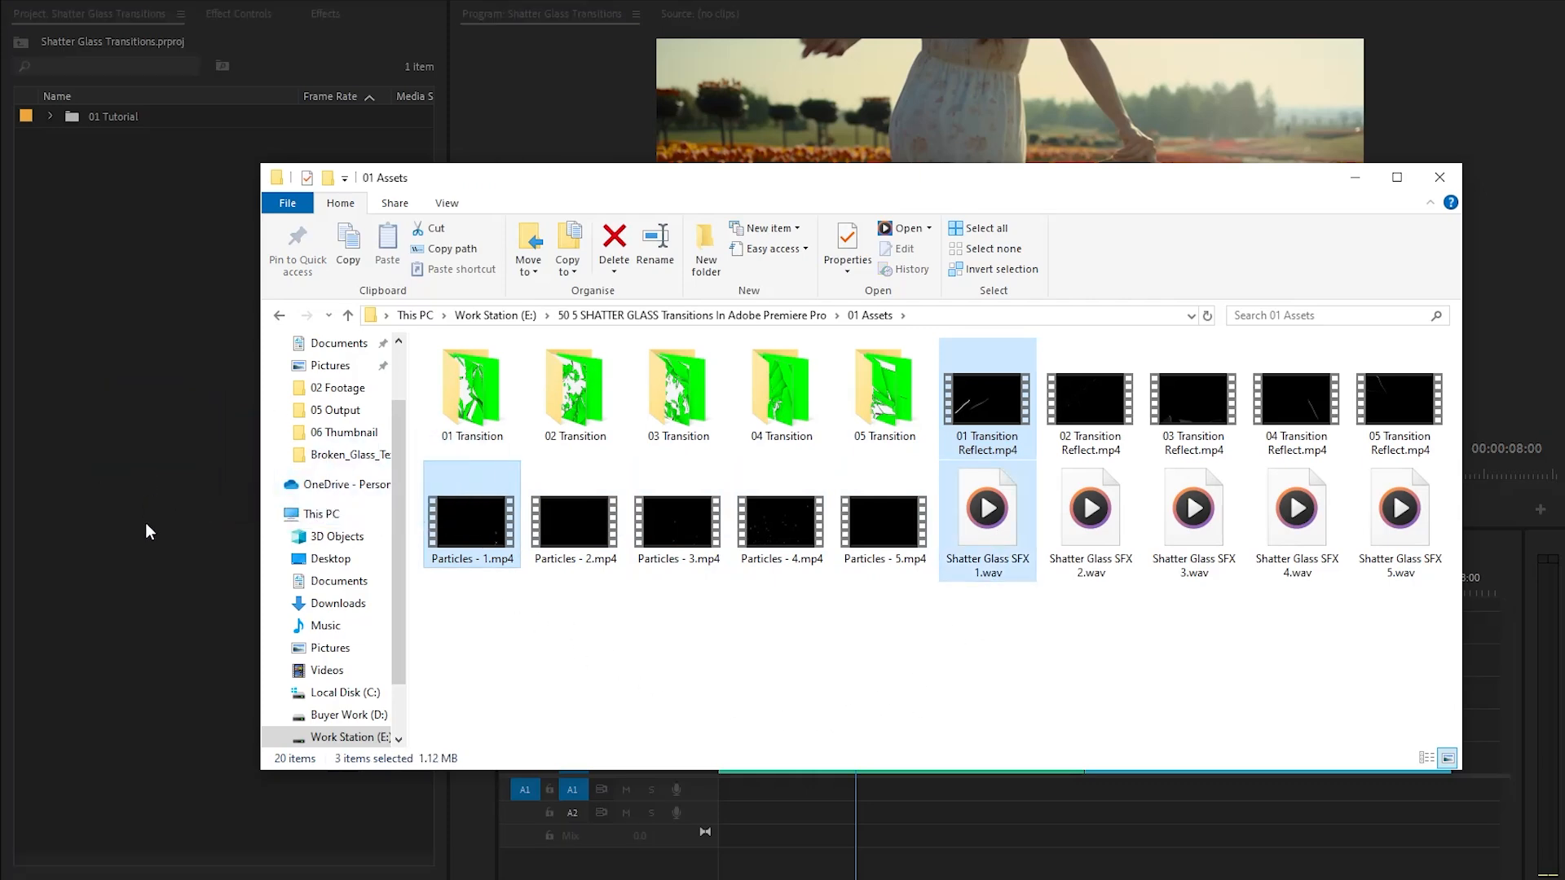
pyautogui.click(1355, 177)
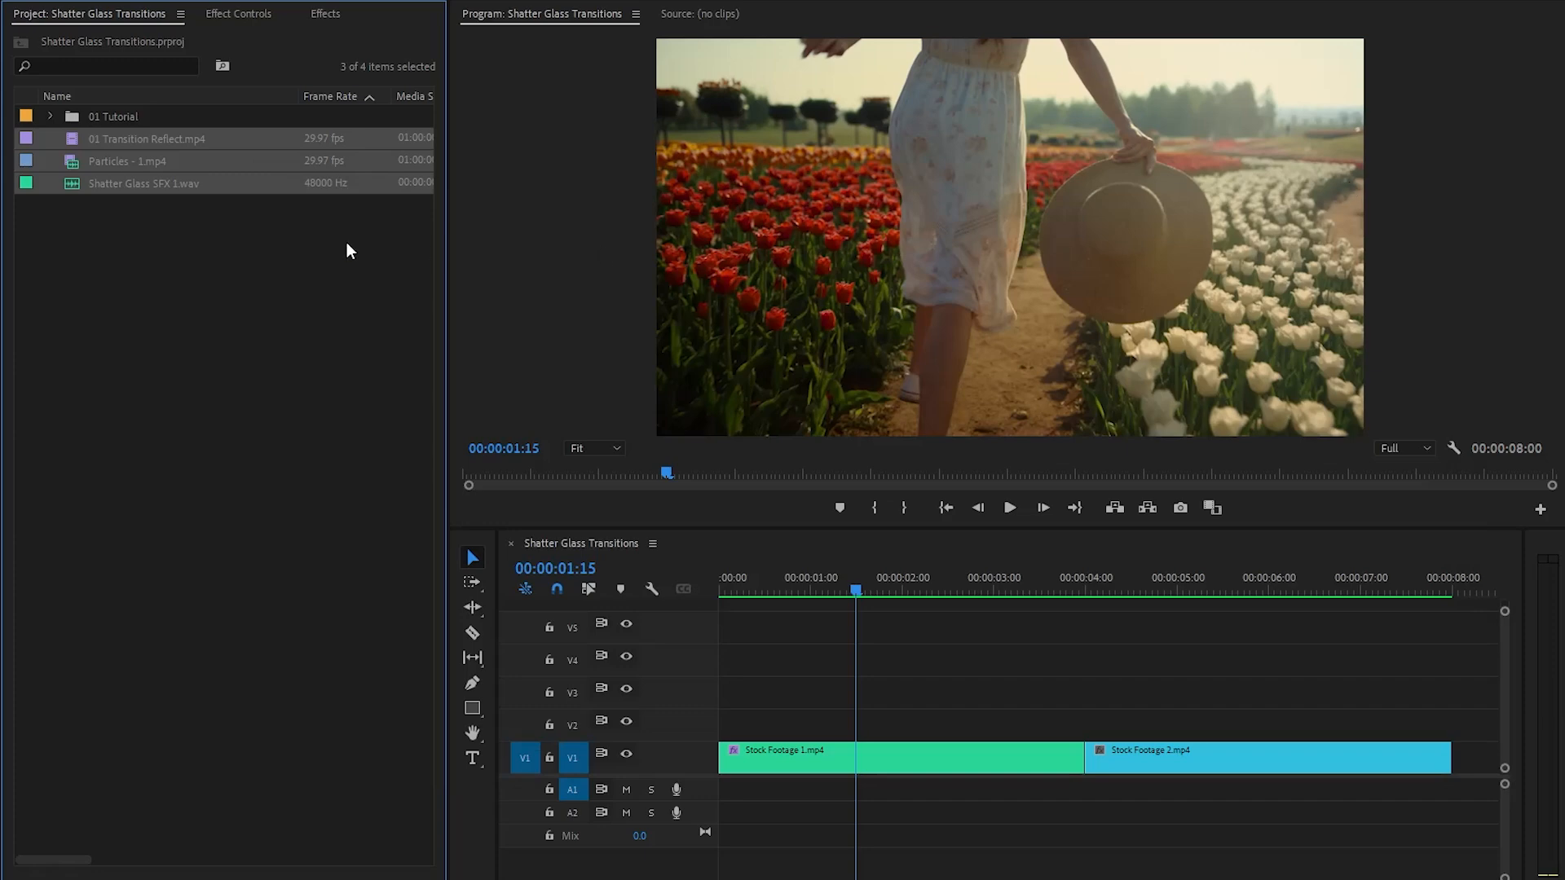
# - Place 01 Transition Reflect.mp4 on track V4 so it ends at the cut between the two stock clips, and preview it at 00:00:03:10
pyautogui.click(122, 255)
pyautogui.moveTo(152, 140); pyautogui.dragTo(970, 652)
pyautogui.moveTo(903, 581); pyautogui.dragTo(1025, 596)
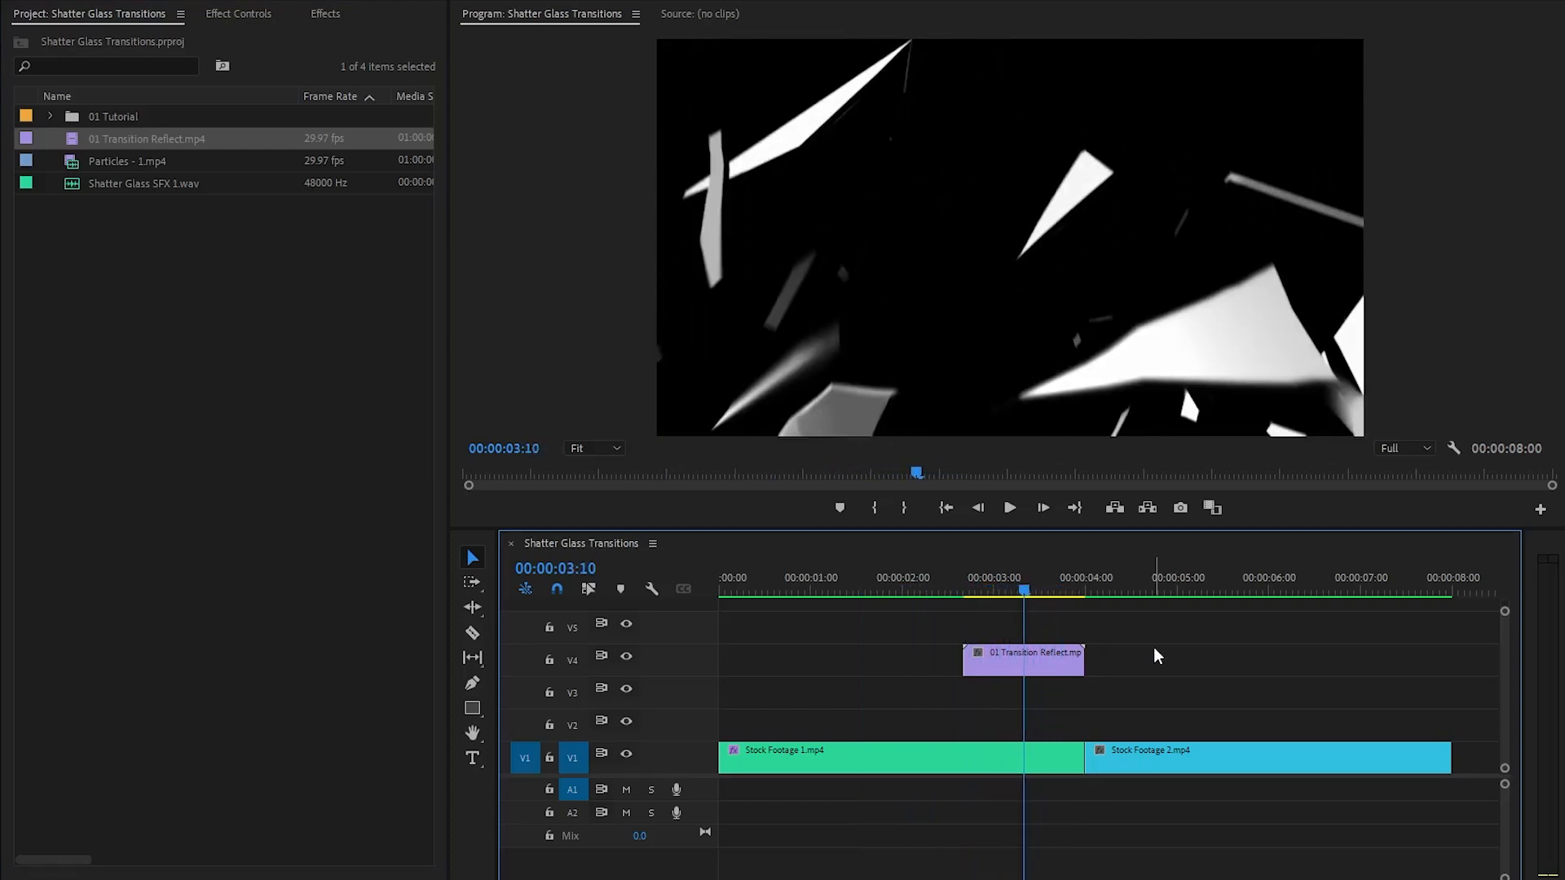
# - Split Stock Footage 1.mp4 at the reflection clip's start, leaving only its end portion on V2, and shift Stock Footage 2.mp4 back beneath it on V1
pyautogui.moveTo(1036, 750); pyautogui.dragTo(1037, 736)
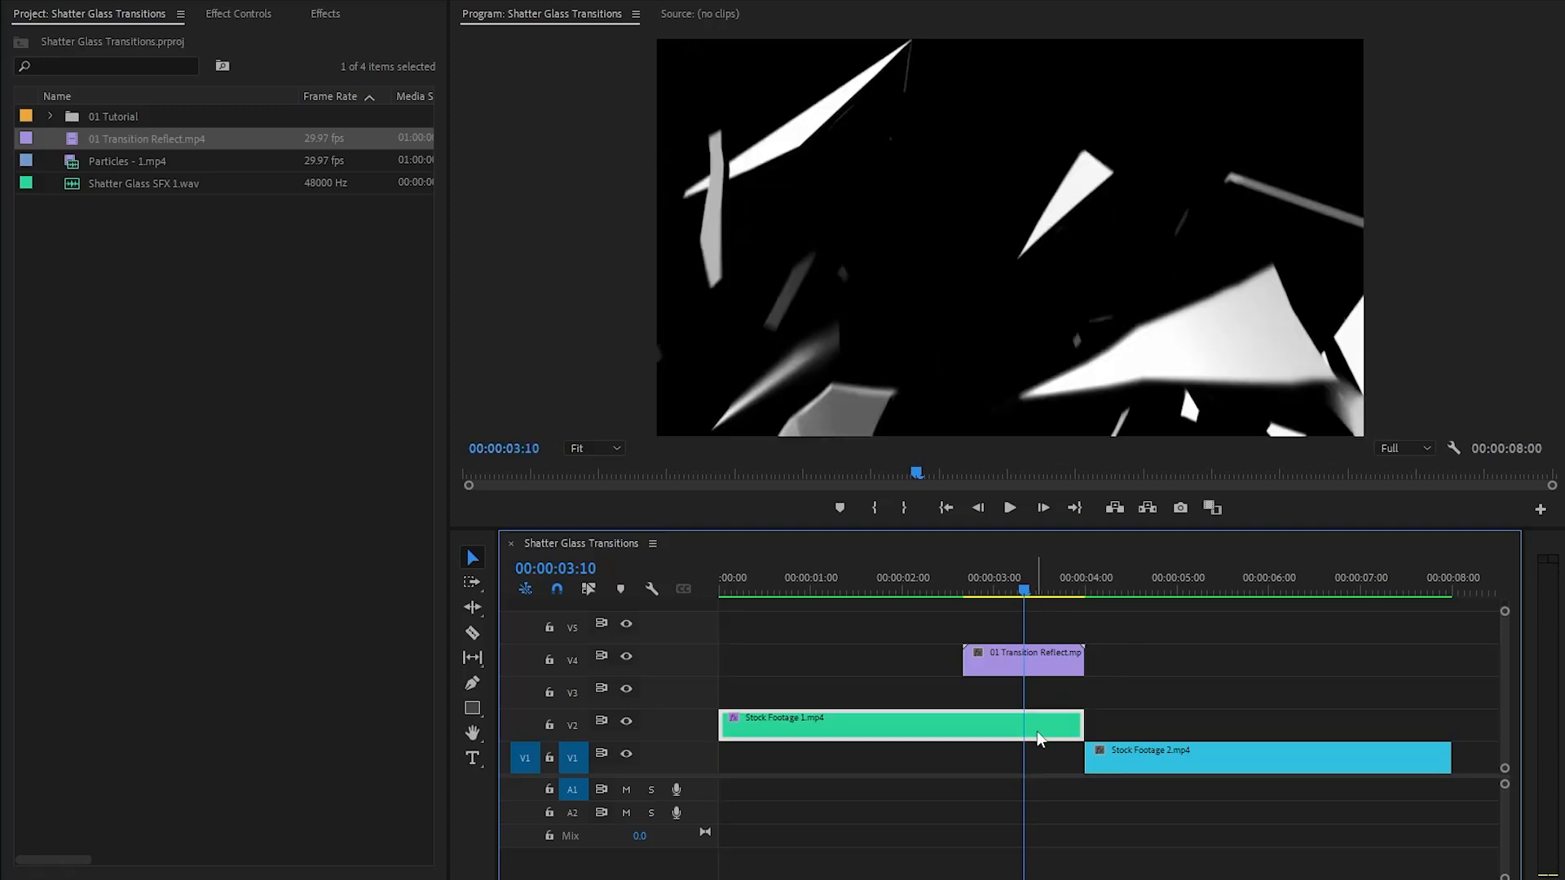
pyautogui.press('c')
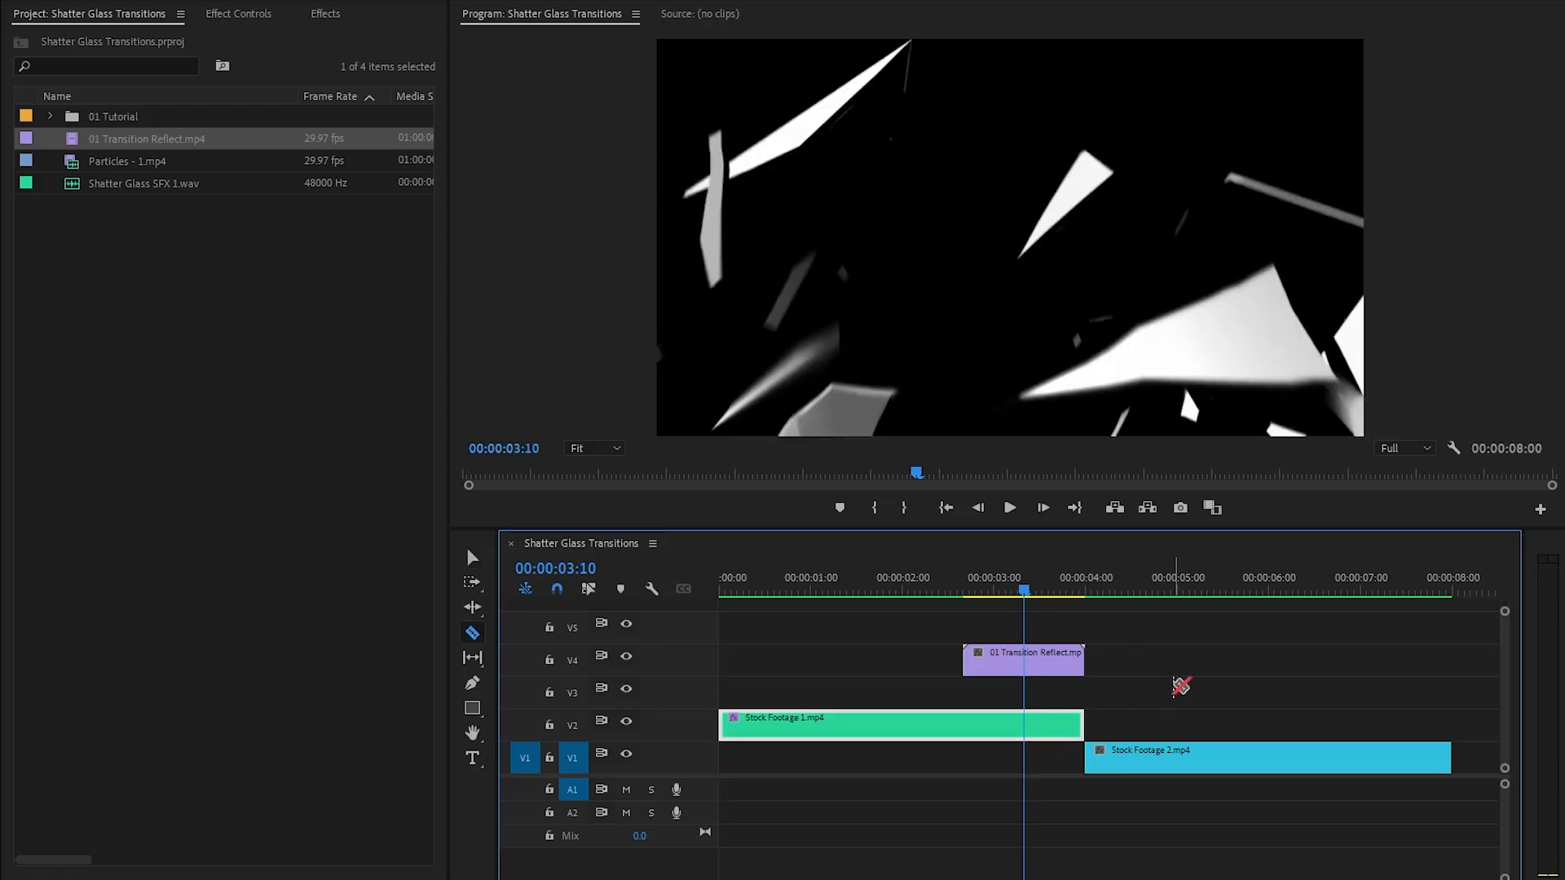
pyautogui.click(963, 726)
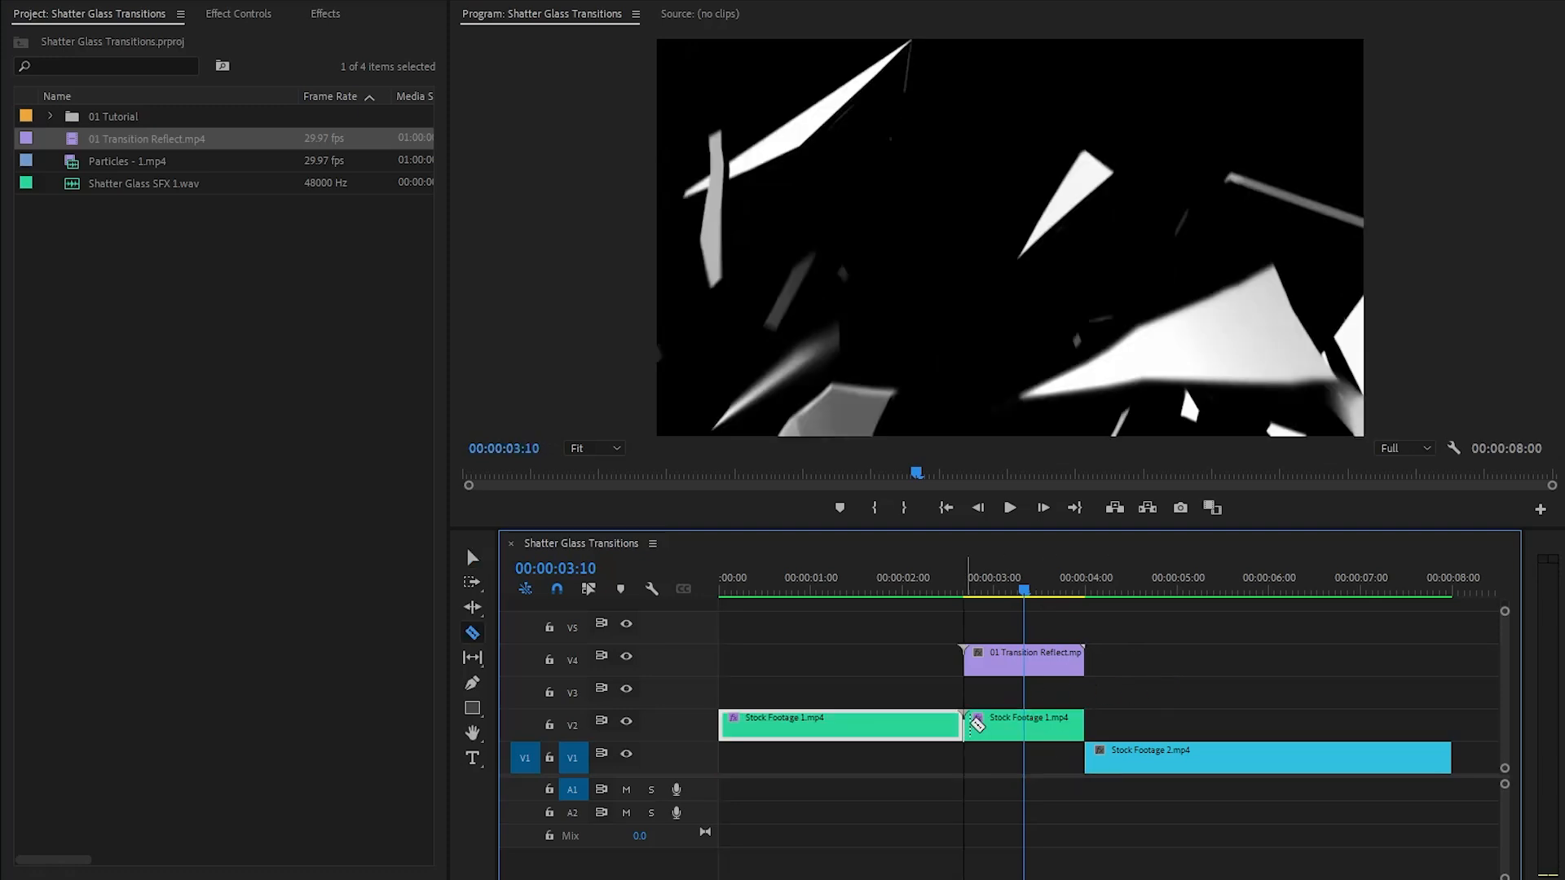
pyautogui.press('v')
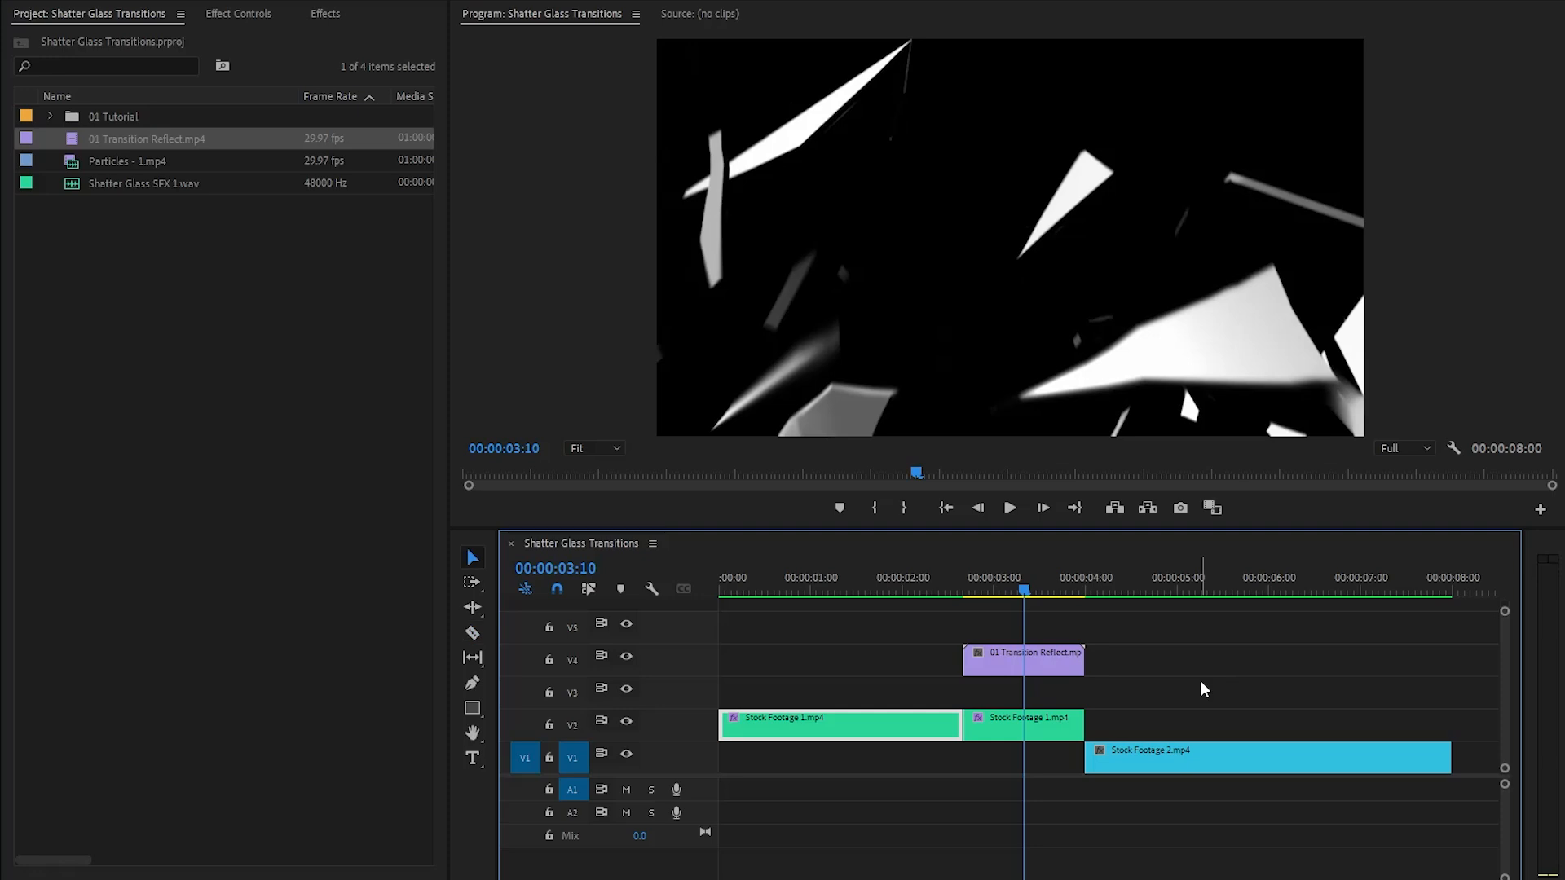
pyautogui.moveTo(930, 728); pyautogui.dragTo(925, 758)
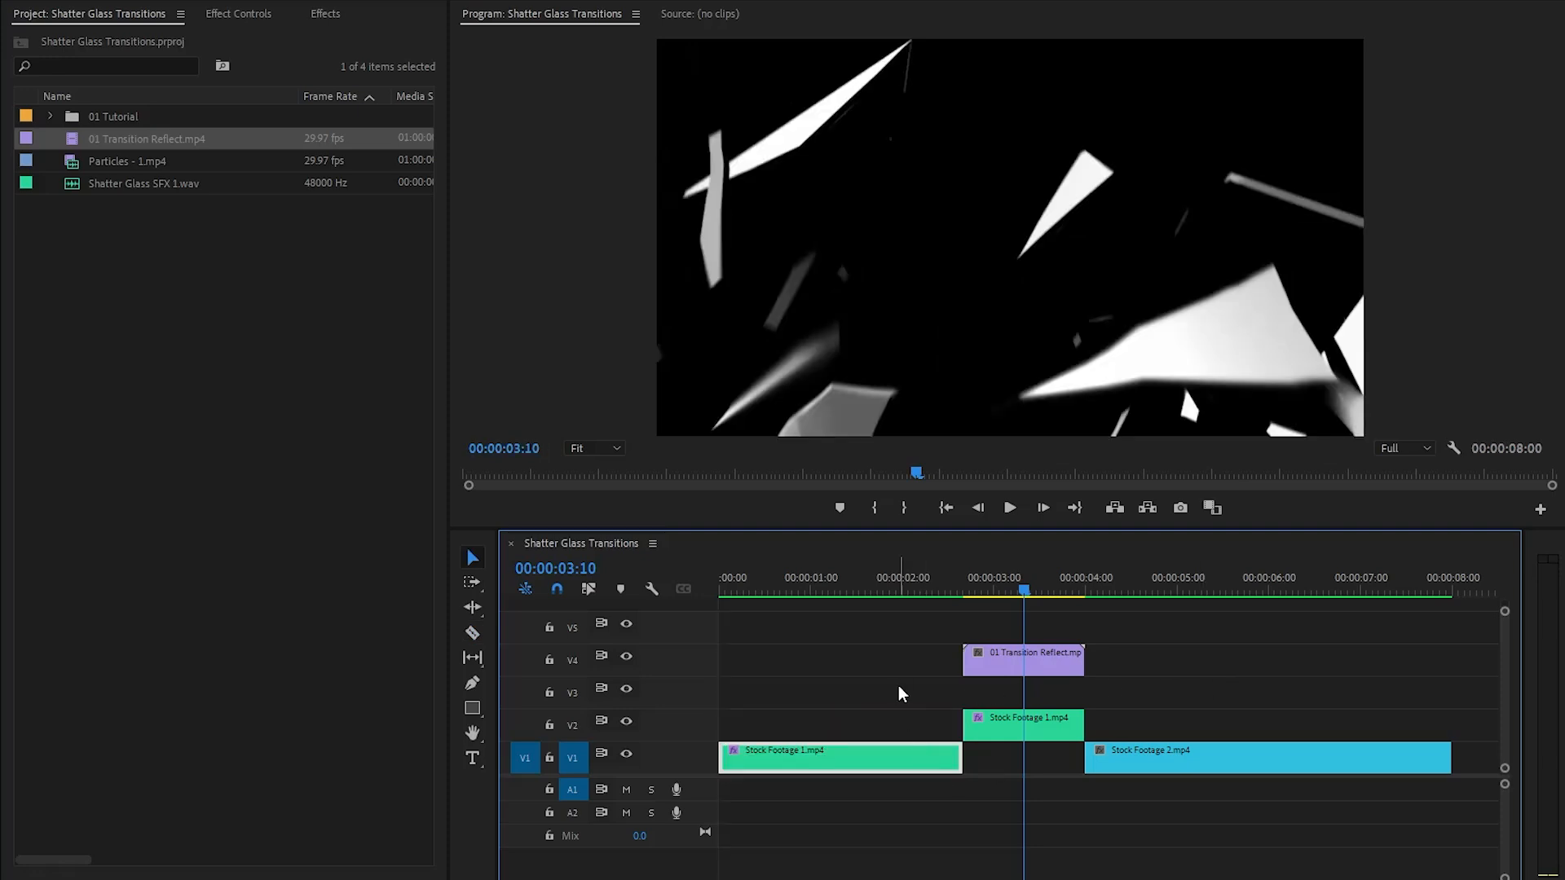
pyautogui.moveTo(1198, 756); pyautogui.dragTo(1078, 761)
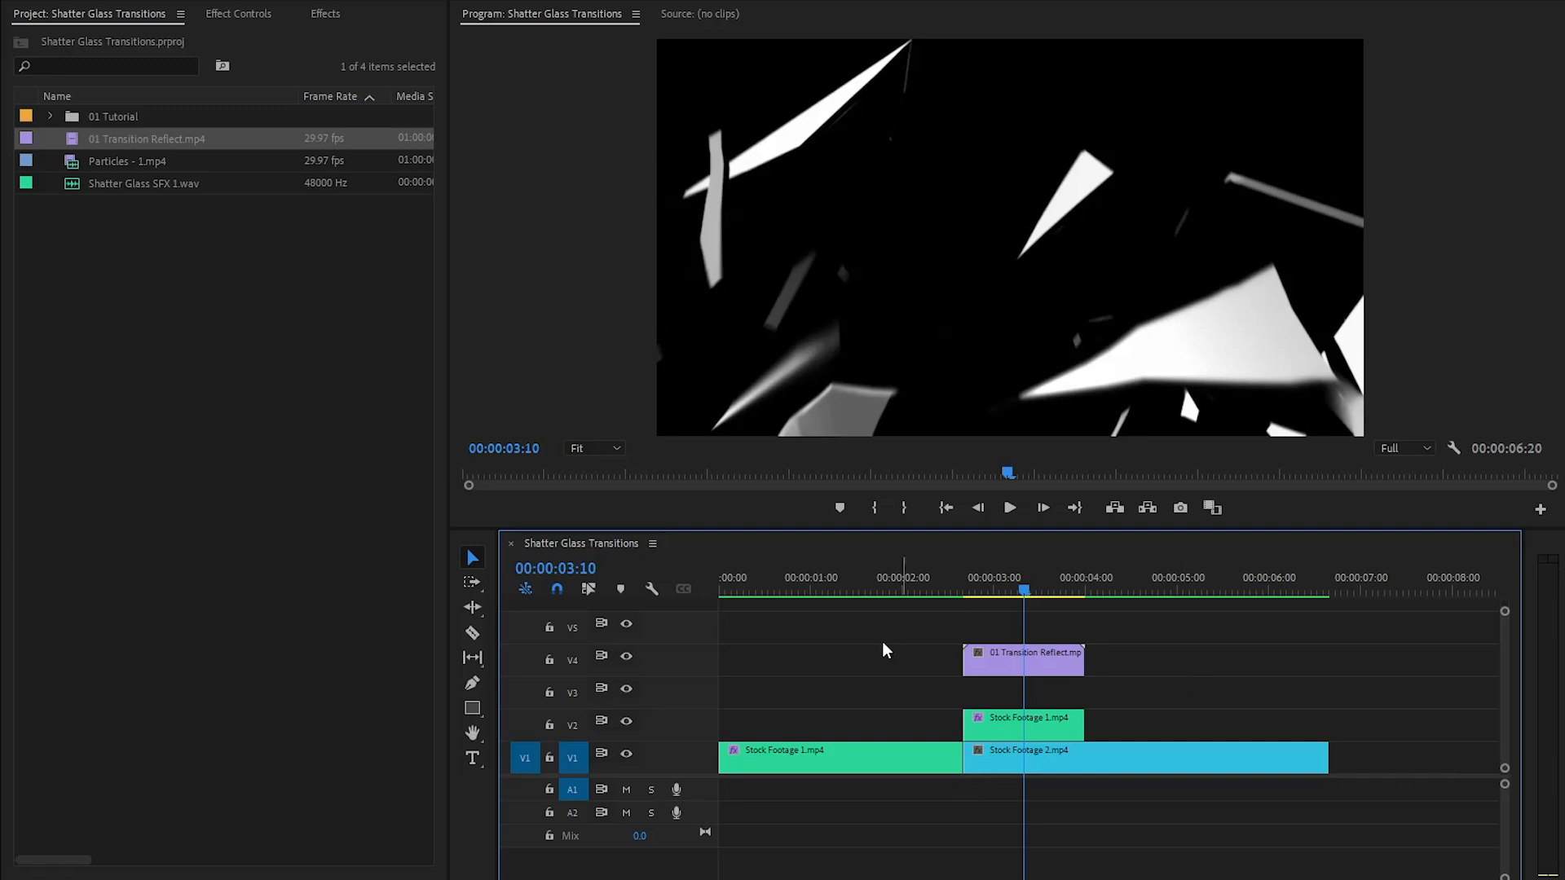
# - Import 01_Transition_1.tif from the 01 Transition folder as an image sequence
pyautogui.click(129, 386)
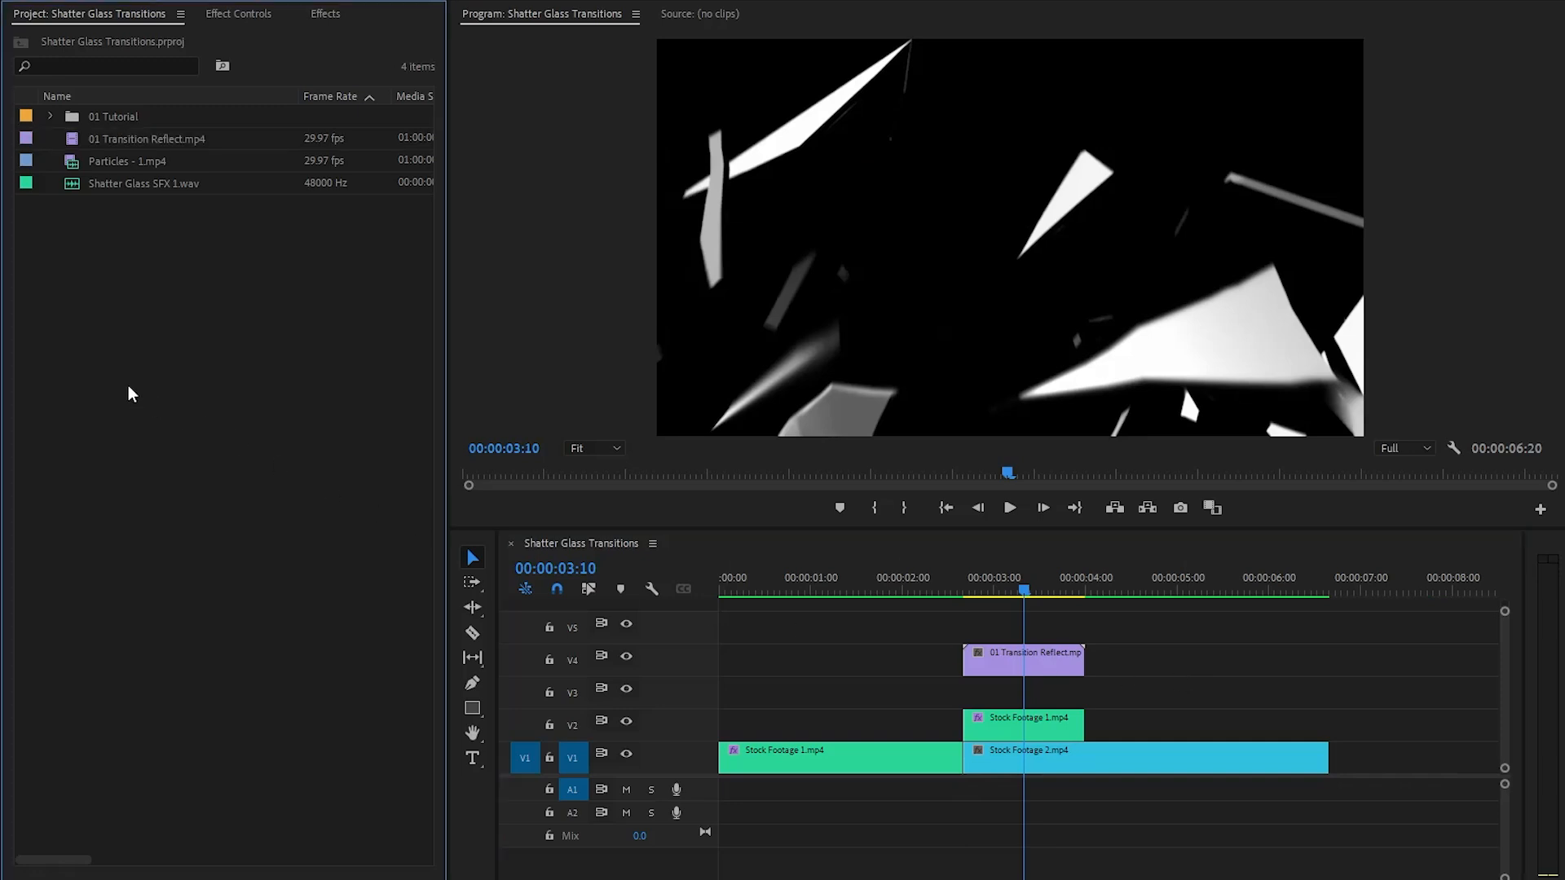
pyautogui.rightClick(129, 394)
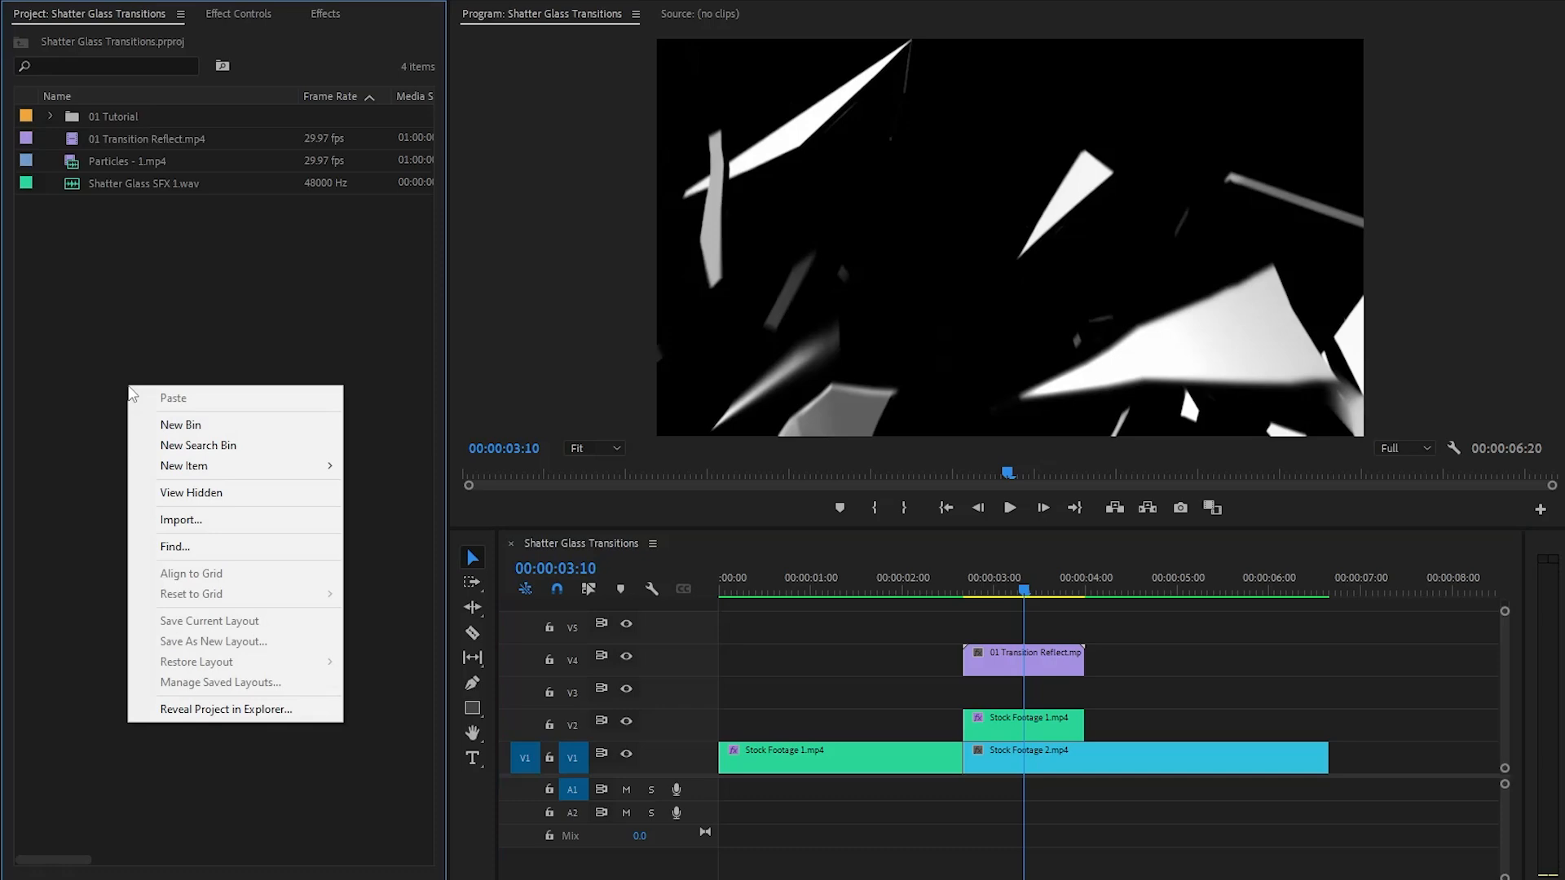
pyautogui.click(171, 520)
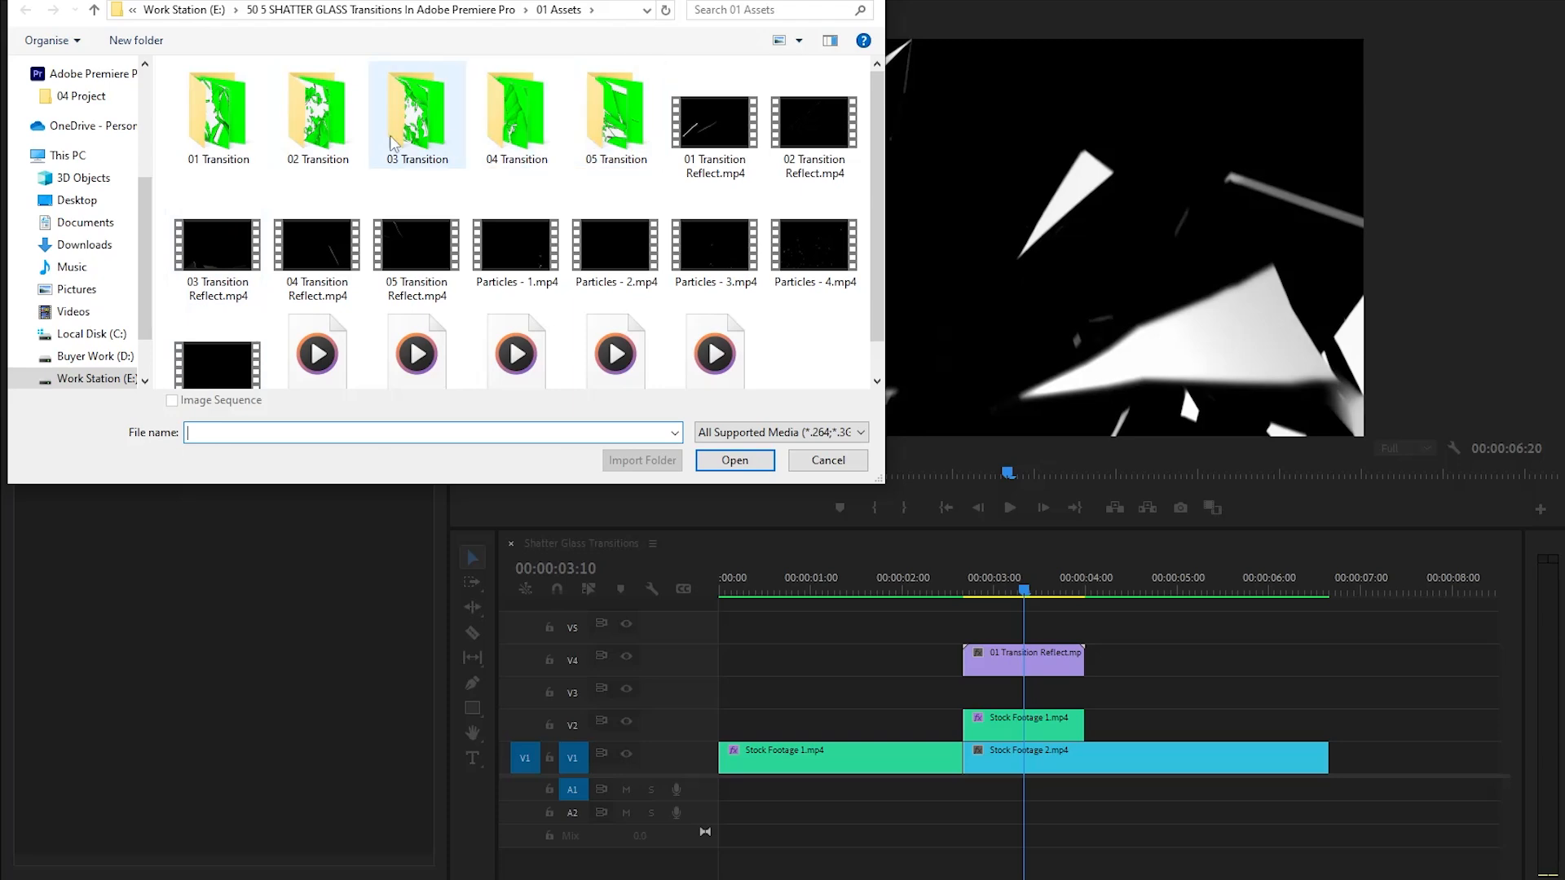
pyautogui.doubleClick(237, 133)
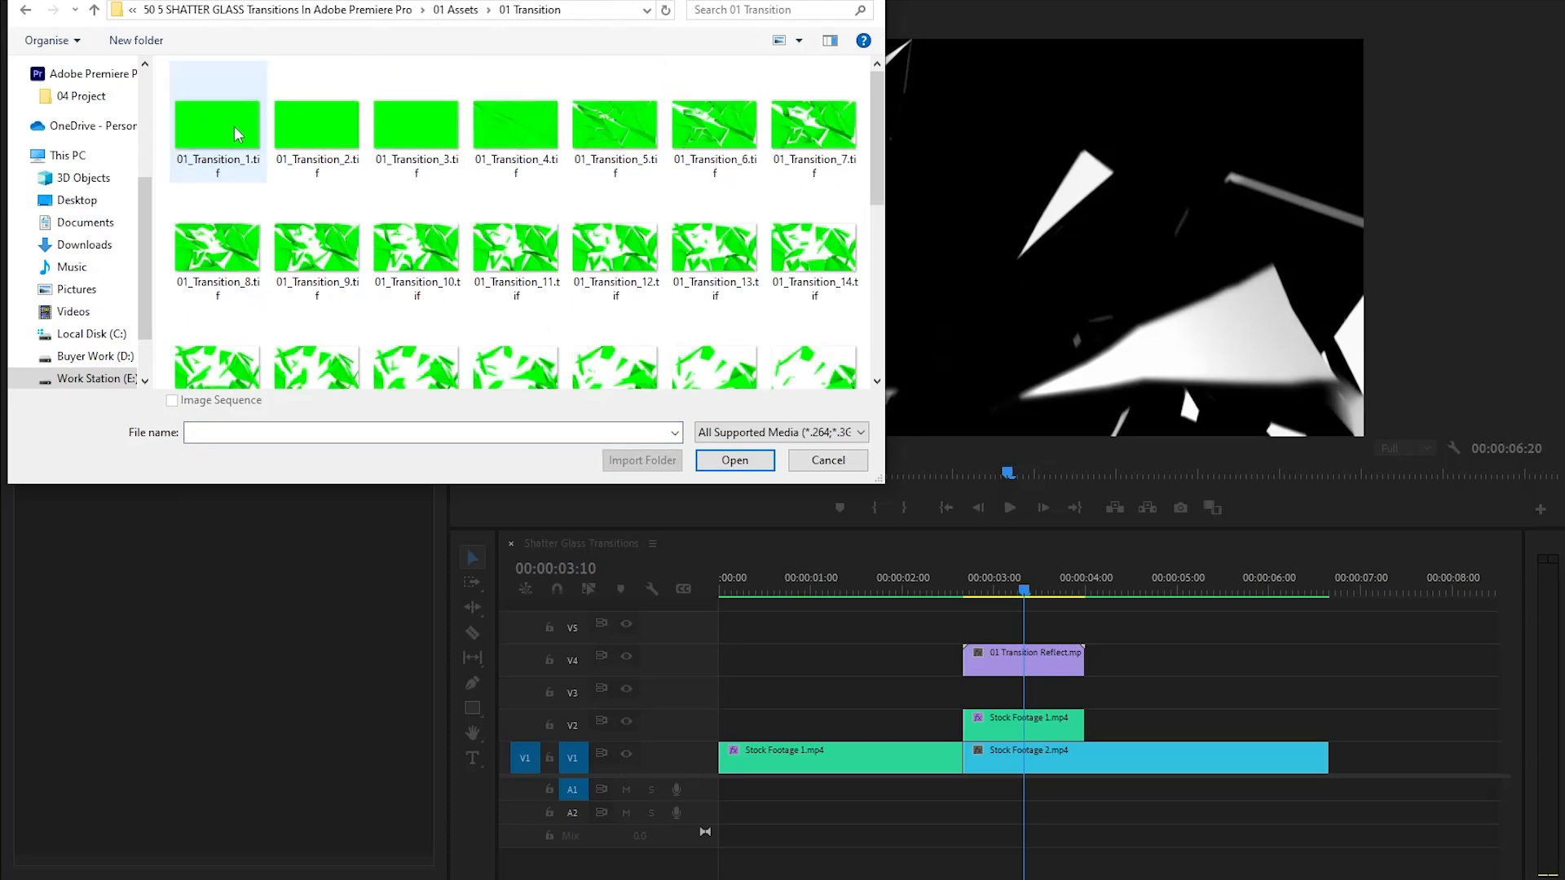
pyautogui.click(238, 133)
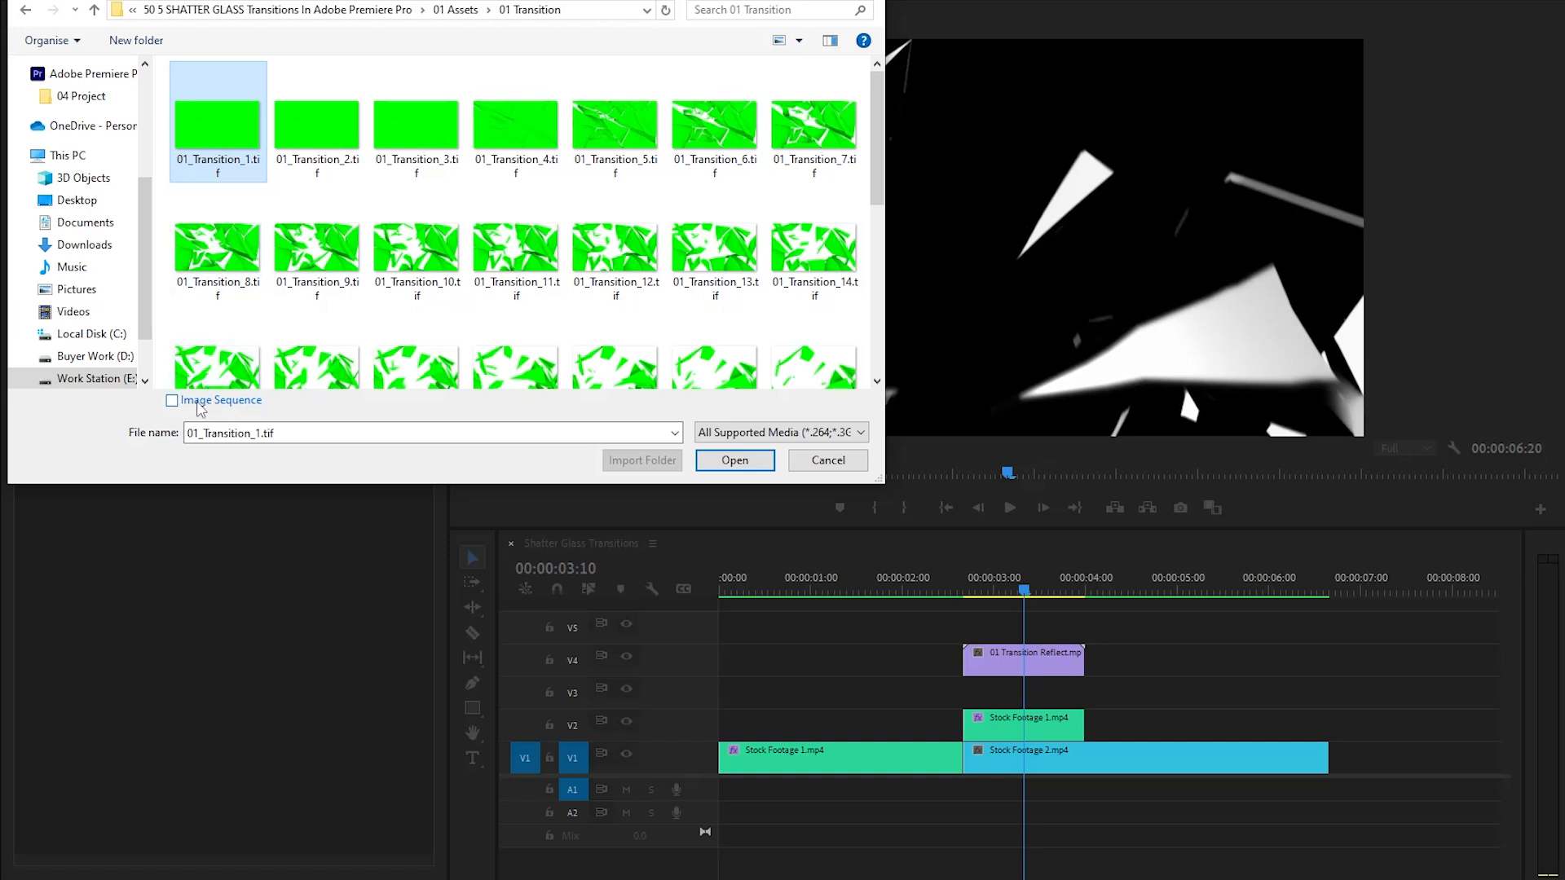
pyautogui.click(249, 403)
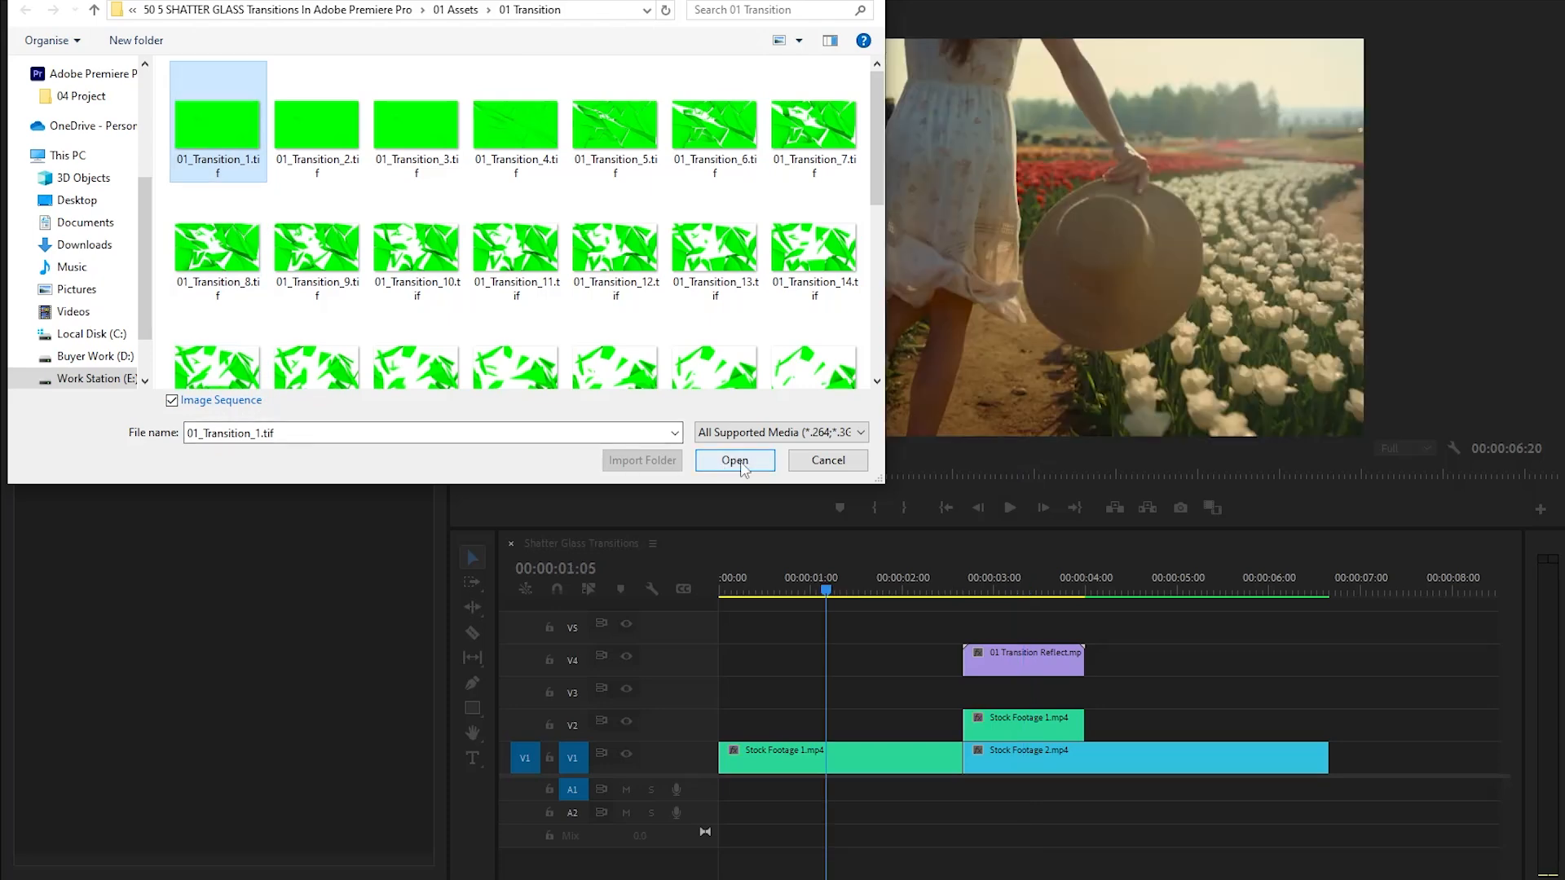
pyautogui.click(736, 462)
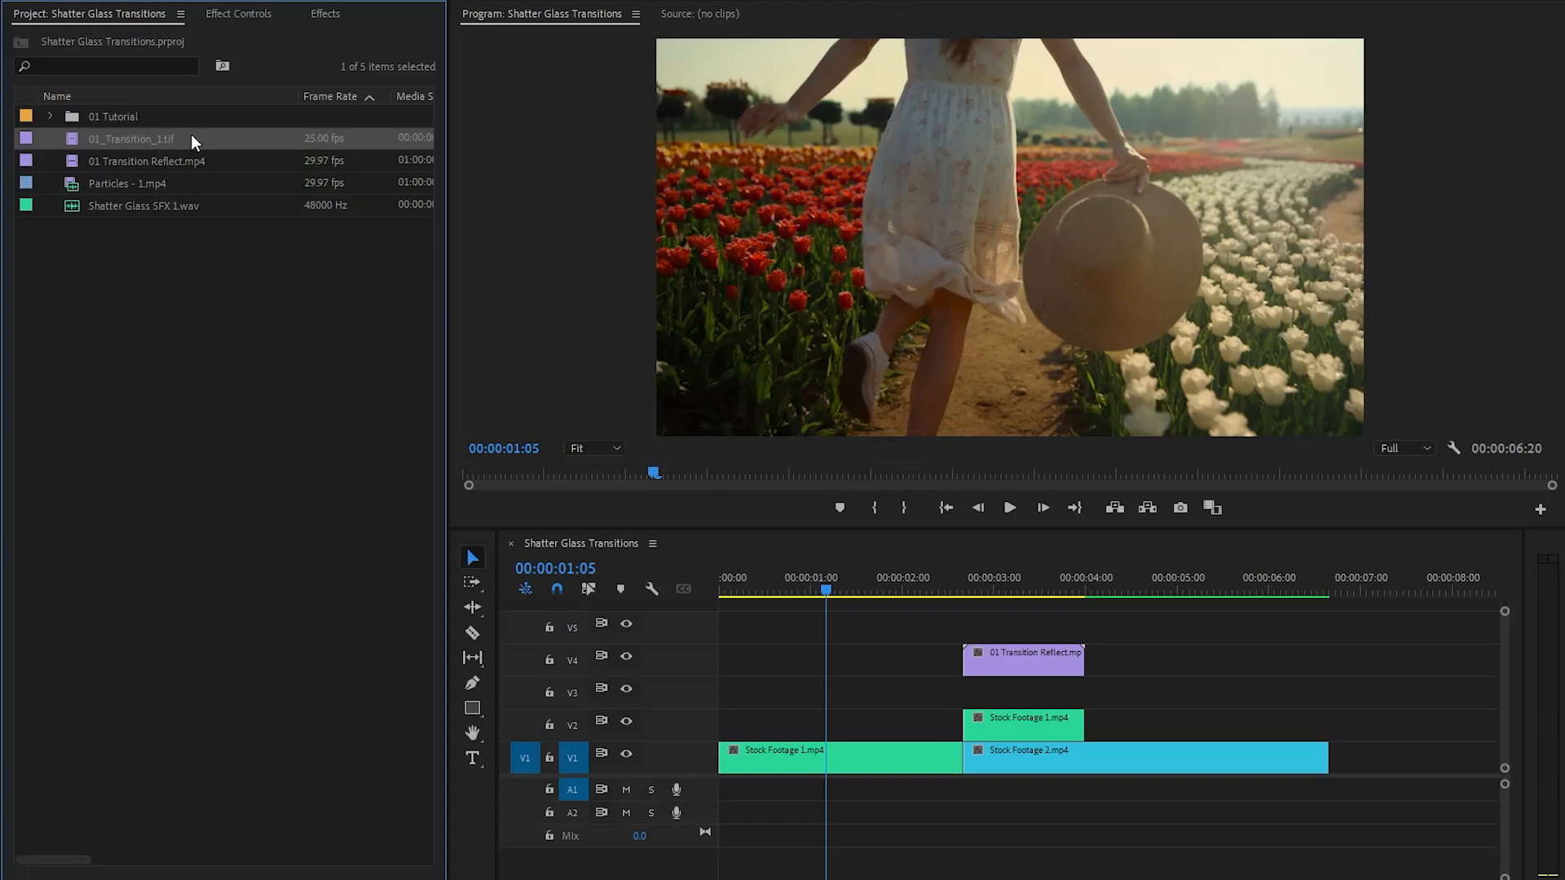
# - Place the 01_Transition_1.tif sequence on V3 at the reflection clip's start and cut off the part extending past that clip's end
pyautogui.moveTo(129, 134); pyautogui.dragTo(974, 692)
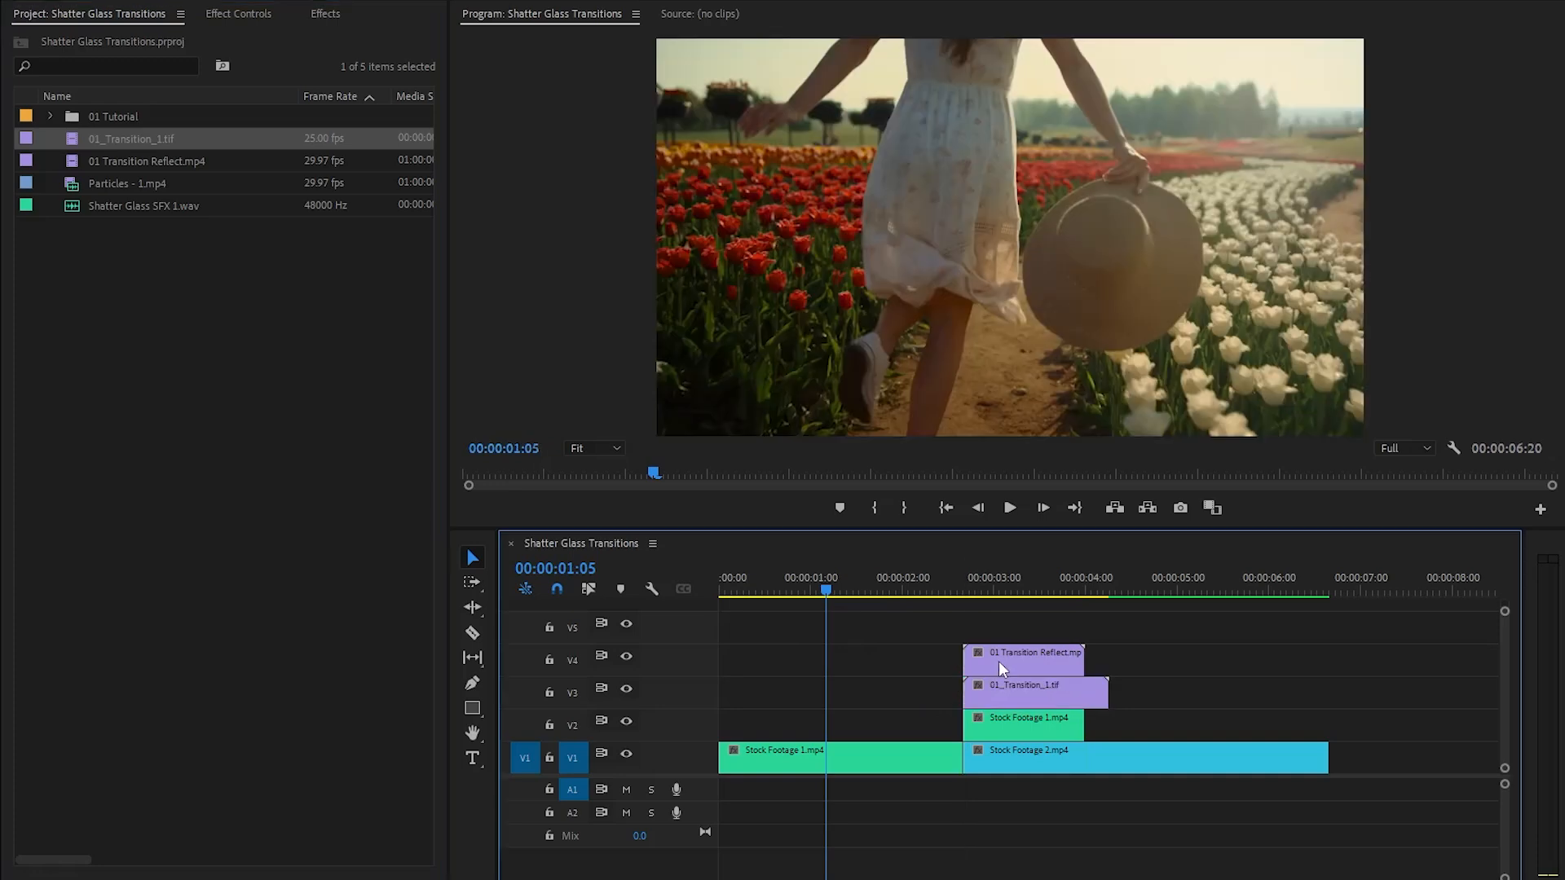
pyautogui.moveTo(991, 588); pyautogui.dragTo(1008, 588)
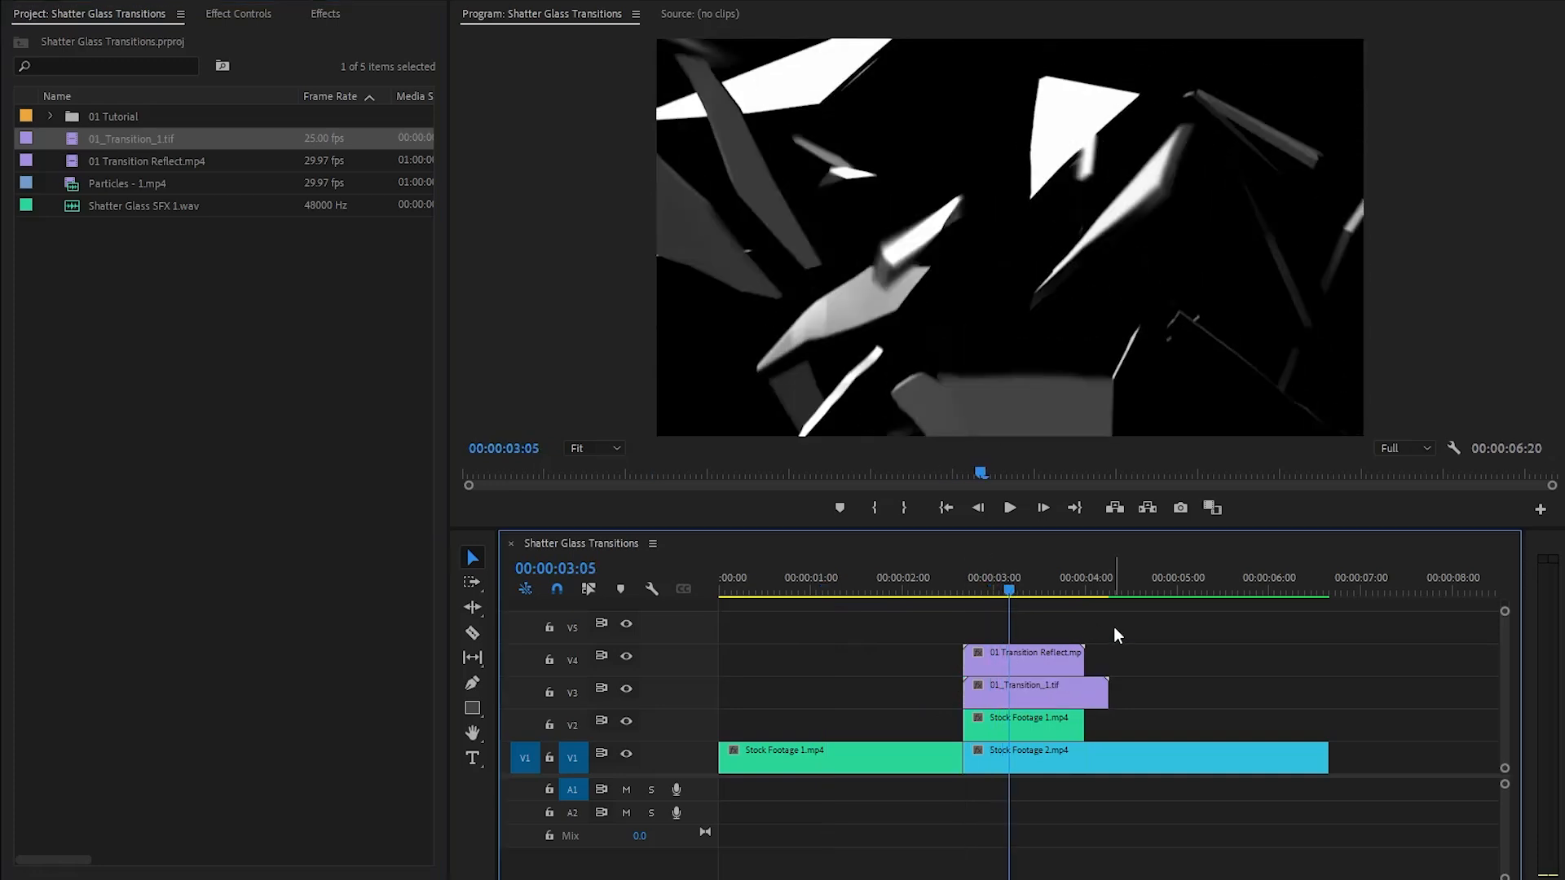
pyautogui.press('c')
pyautogui.click(1085, 692)
pyautogui.press('v')
pyautogui.click(1098, 693)
pyautogui.press('Delete')
# - Hide video track V4 and preview the green glass shards on V3, leaving the playhead at 00:00:03:20
pyautogui.click(627, 657)
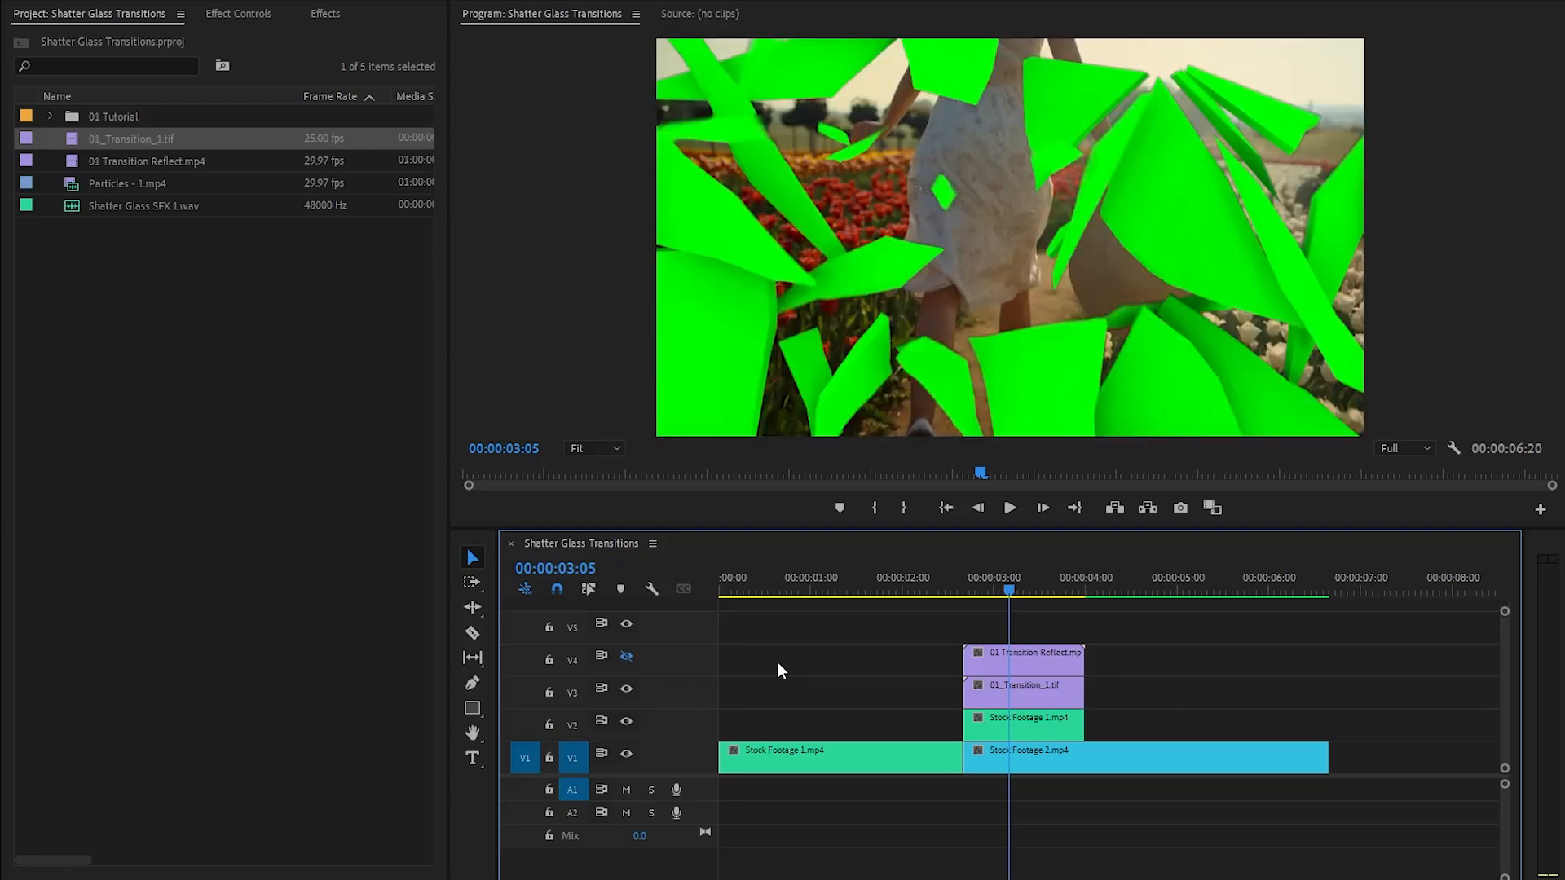
pyautogui.click(1014, 690)
pyautogui.click(995, 595)
pyautogui.moveTo(993, 598); pyautogui.dragTo(1054, 618)
pyautogui.click(1141, 620)
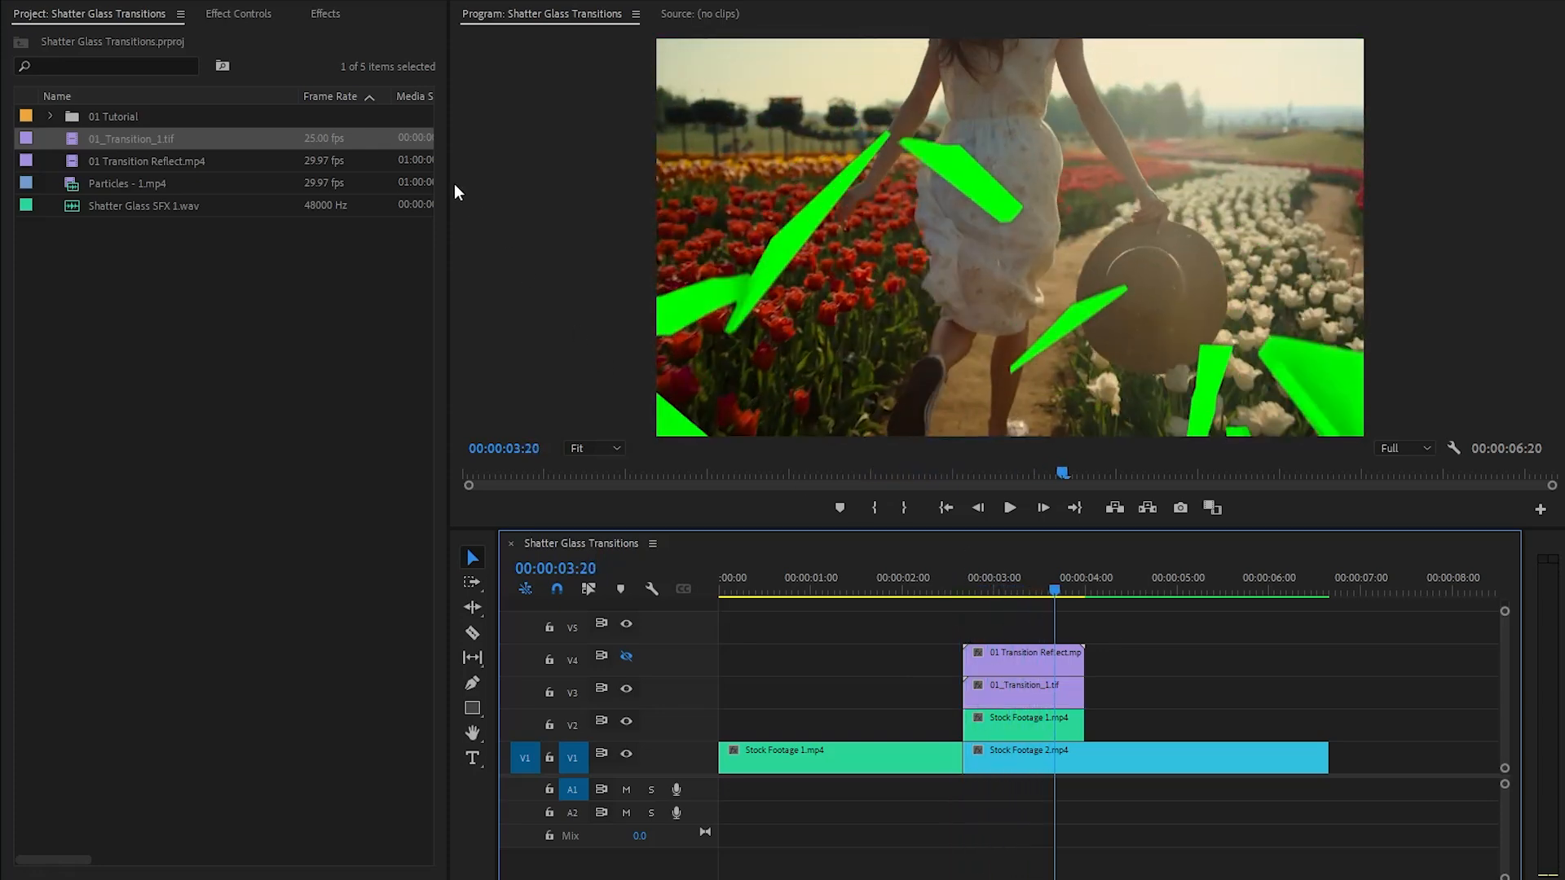
# - Find the Set Matte preset and apply it to the Stock Footage 1.mp4 portion on V2
pyautogui.click(332, 15)
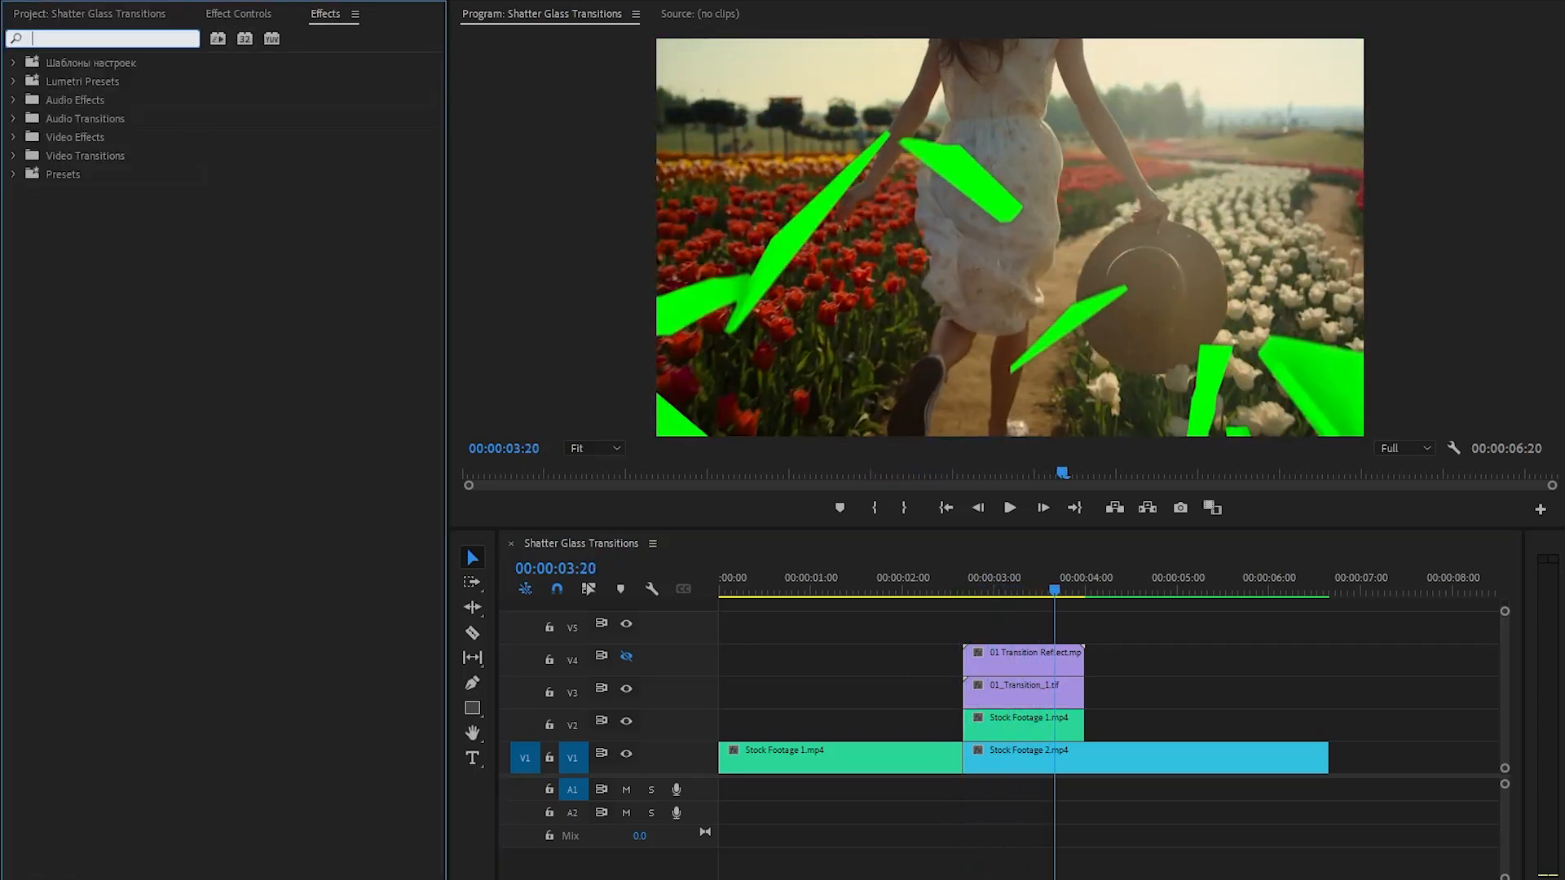
pyautogui.write('set mat')
pyautogui.click(149, 194)
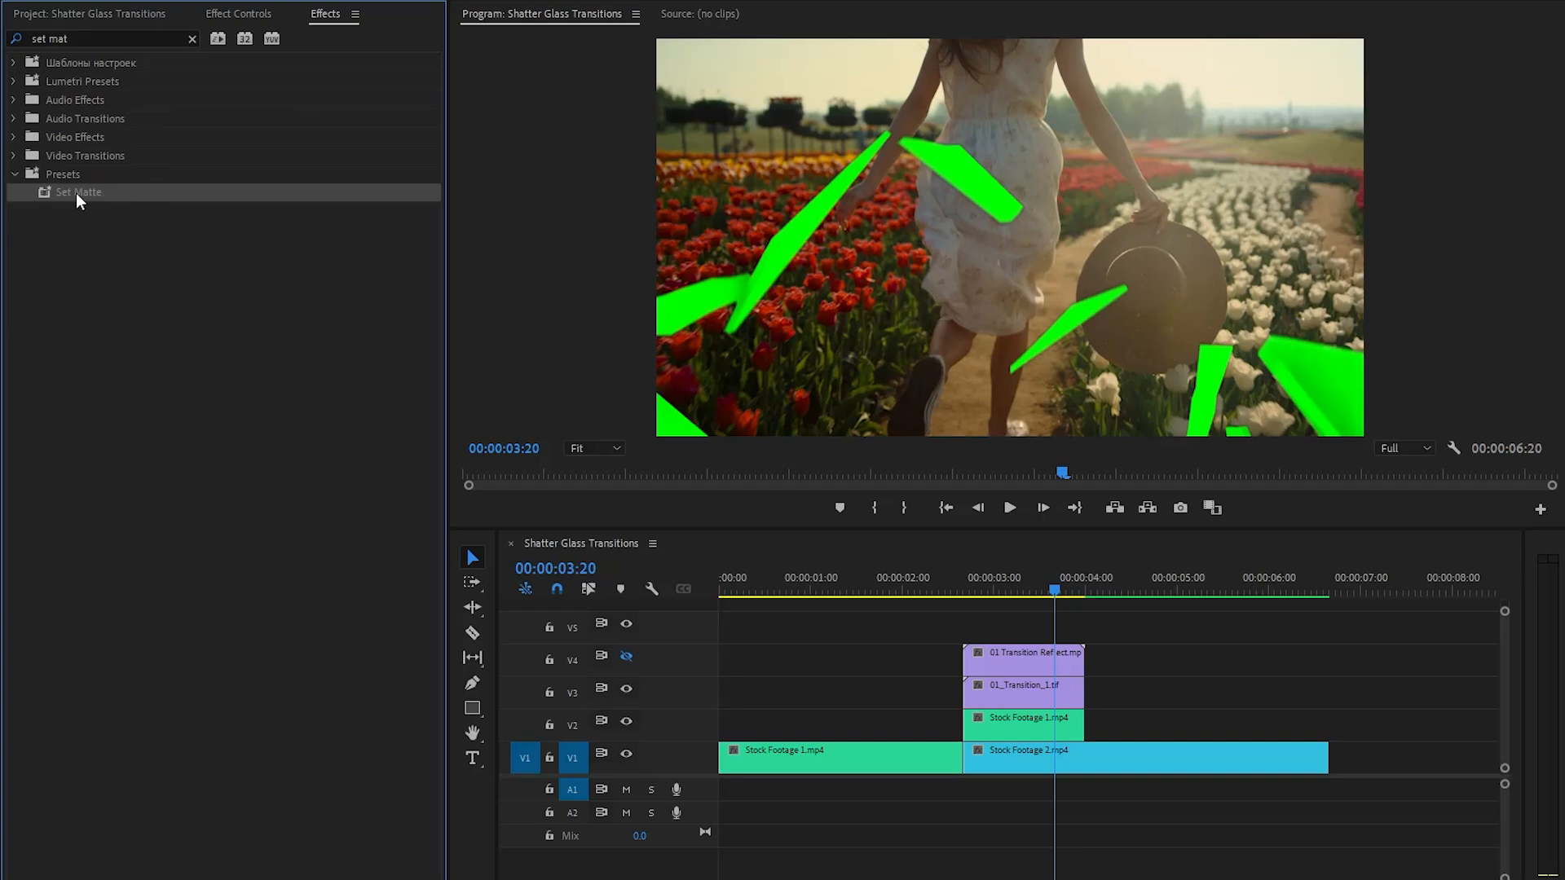
pyautogui.moveTo(76, 192); pyautogui.dragTo(995, 726)
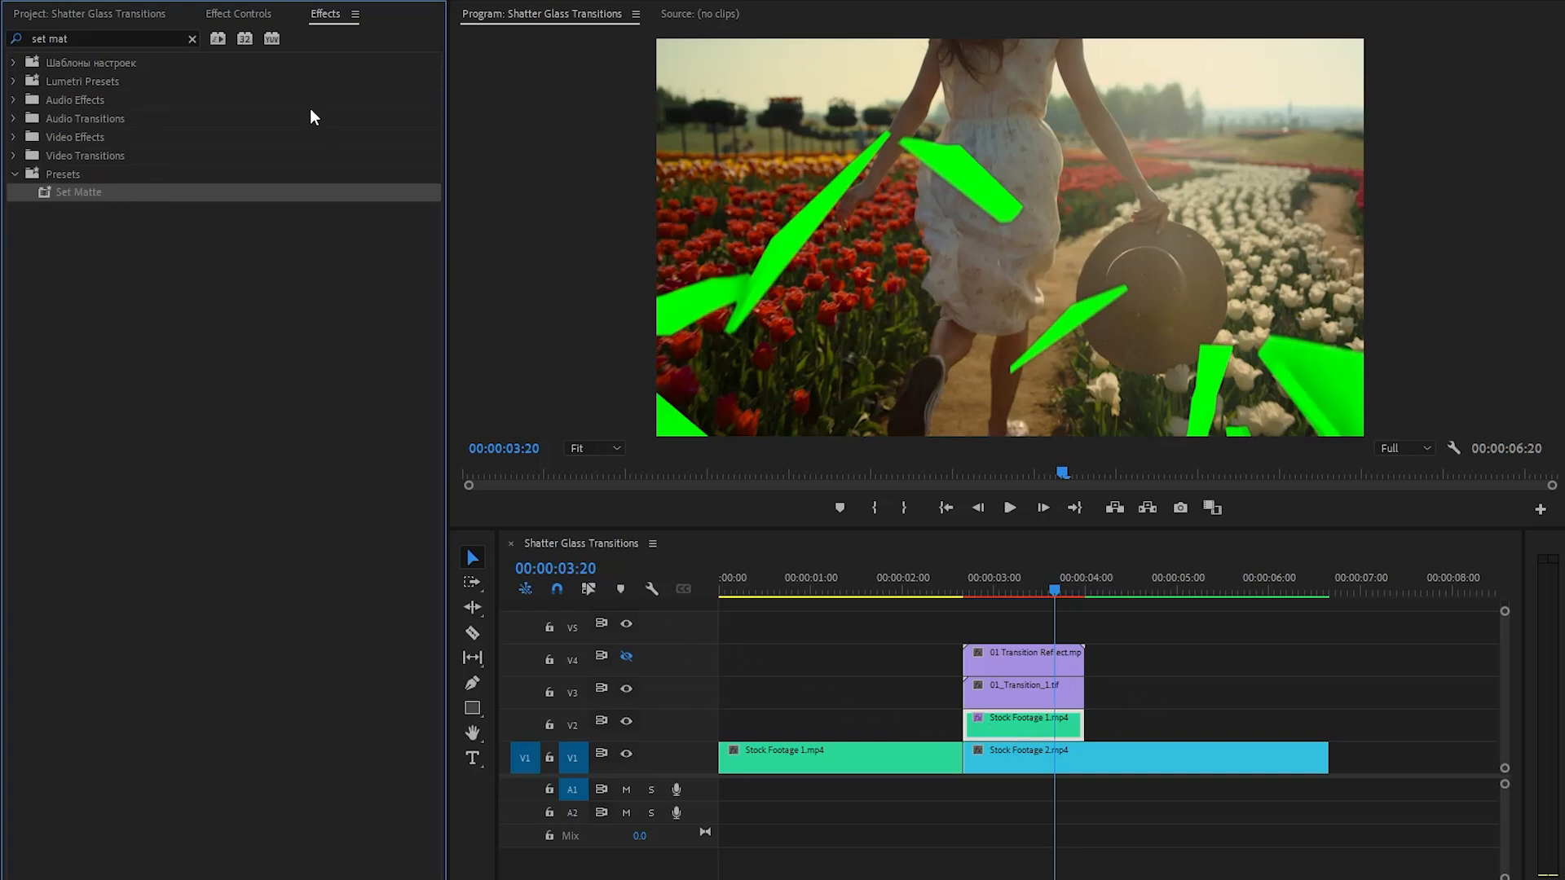
# - Set the Set Matte effect on the V2 clip to take its matte from Video 3
pyautogui.click(251, 18)
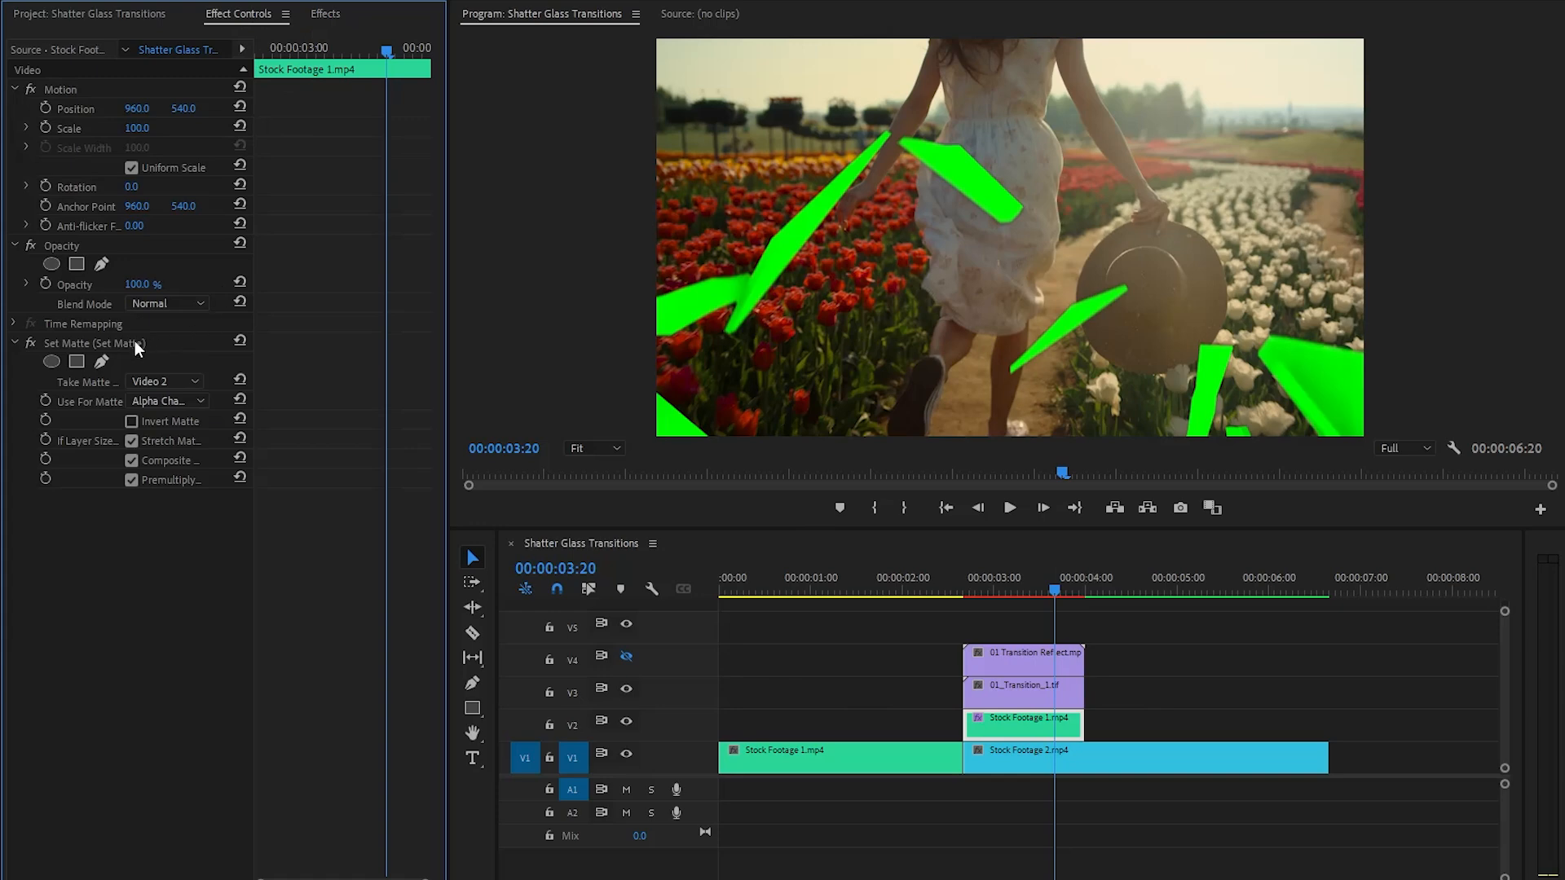
pyautogui.click(207, 344)
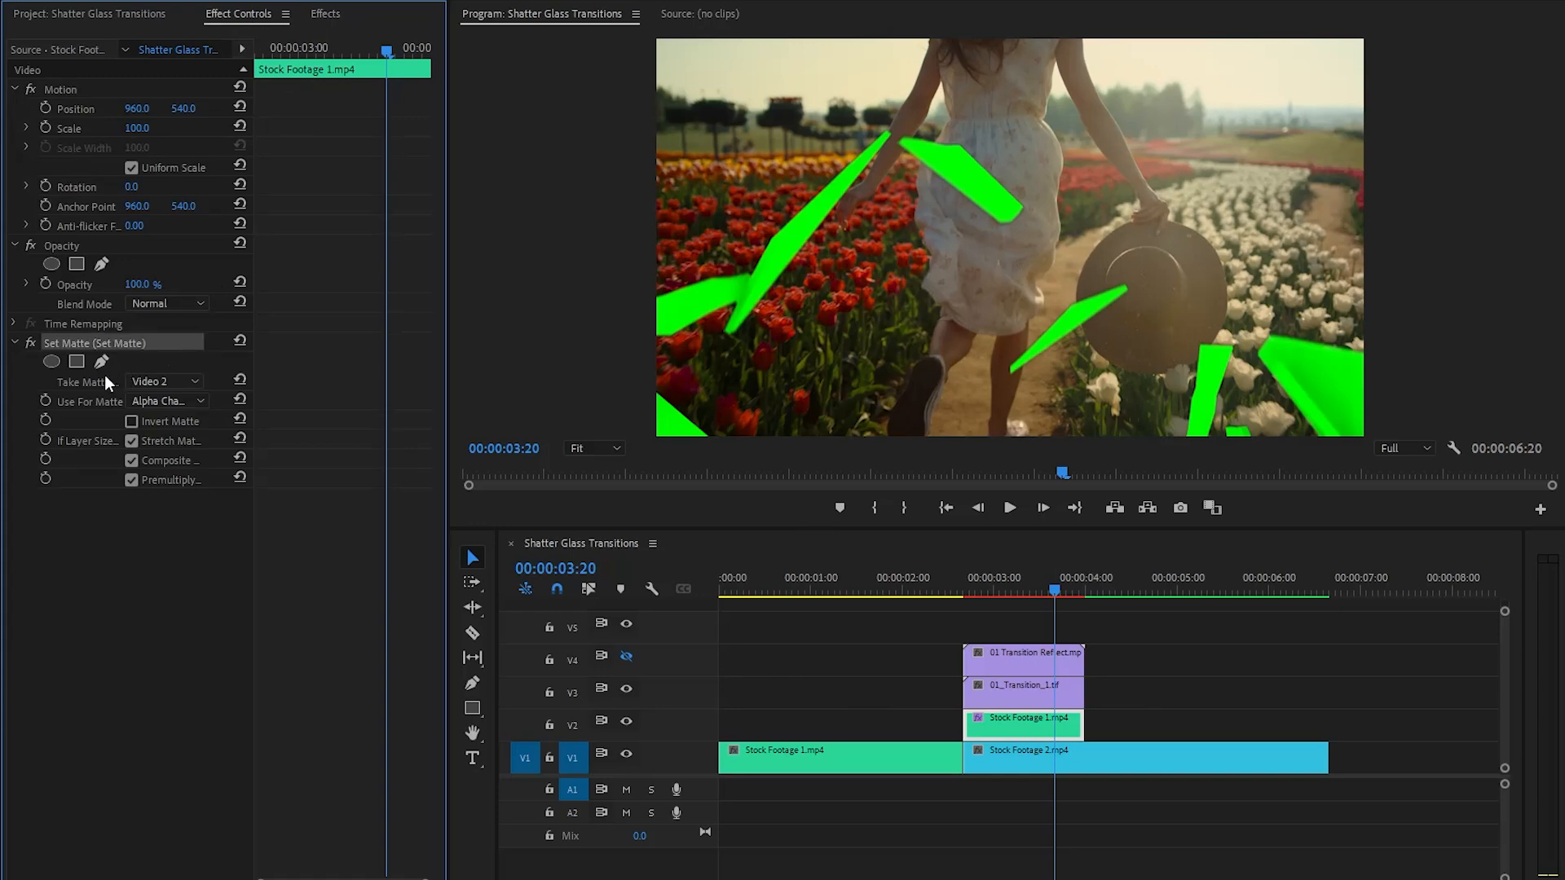
pyautogui.click(163, 381)
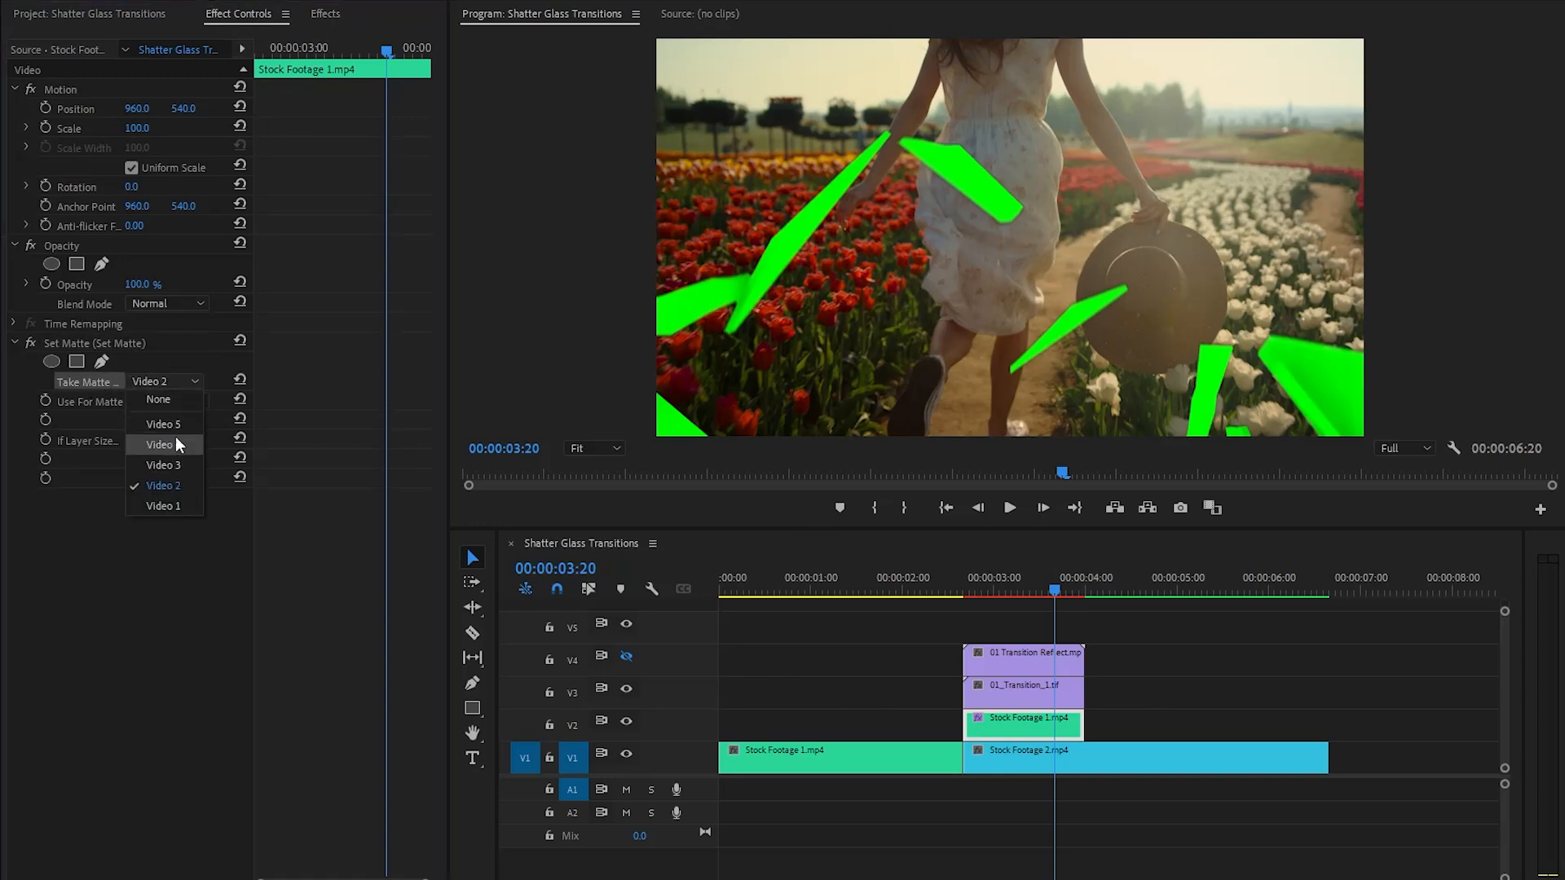
pyautogui.click(187, 465)
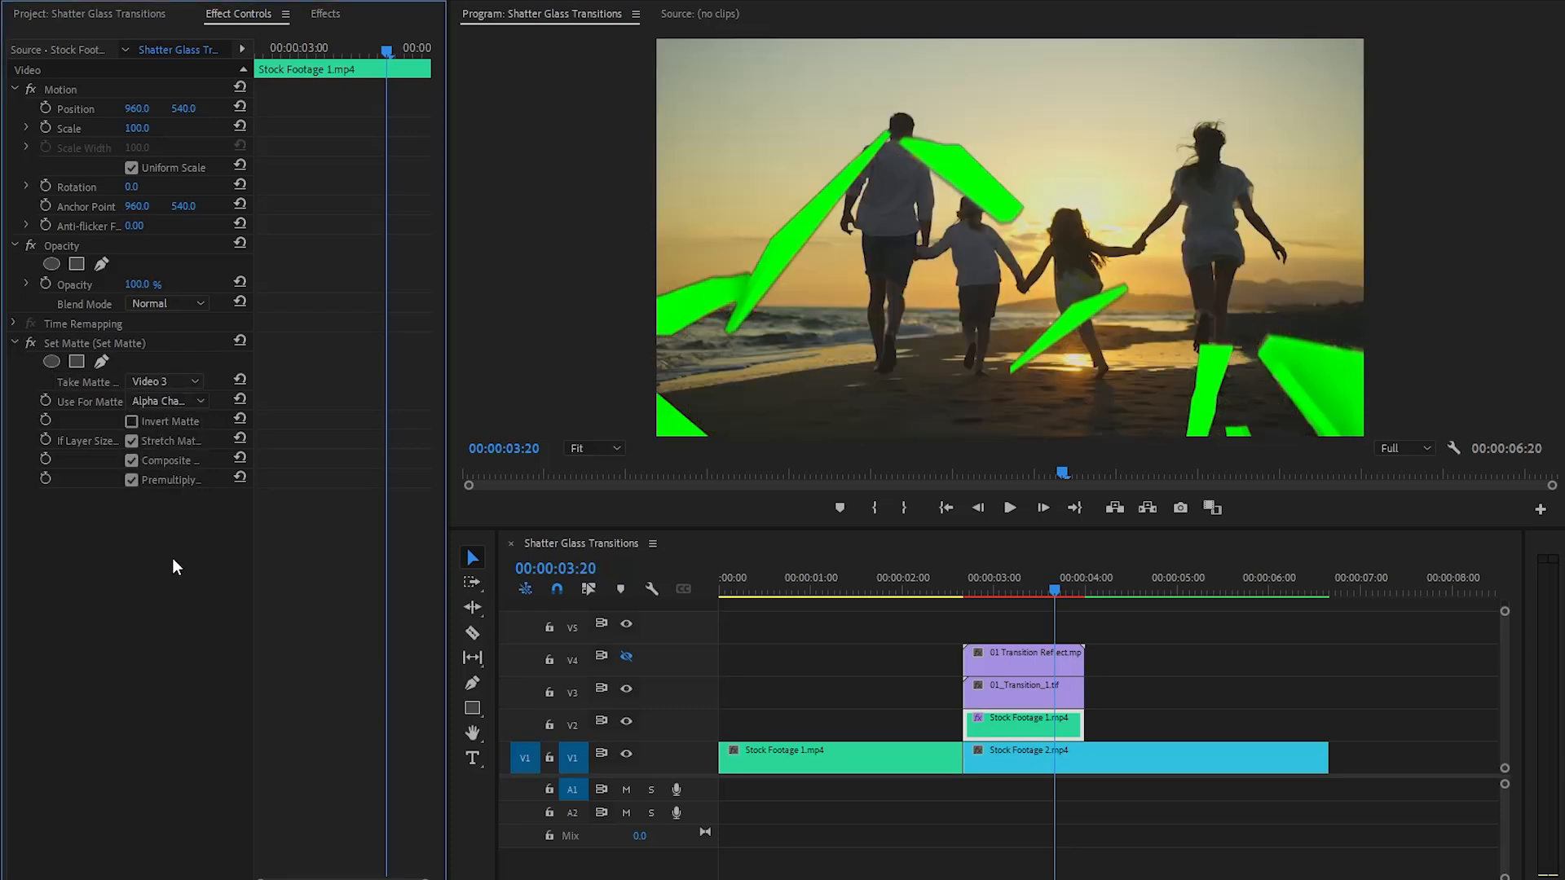
# - Move the playhead to 00:00:03:04 and apply the Ultra Key effect to the 01_Transition_1.tif clip on V3
pyautogui.moveTo(1048, 587); pyautogui.dragTo(1002, 588)
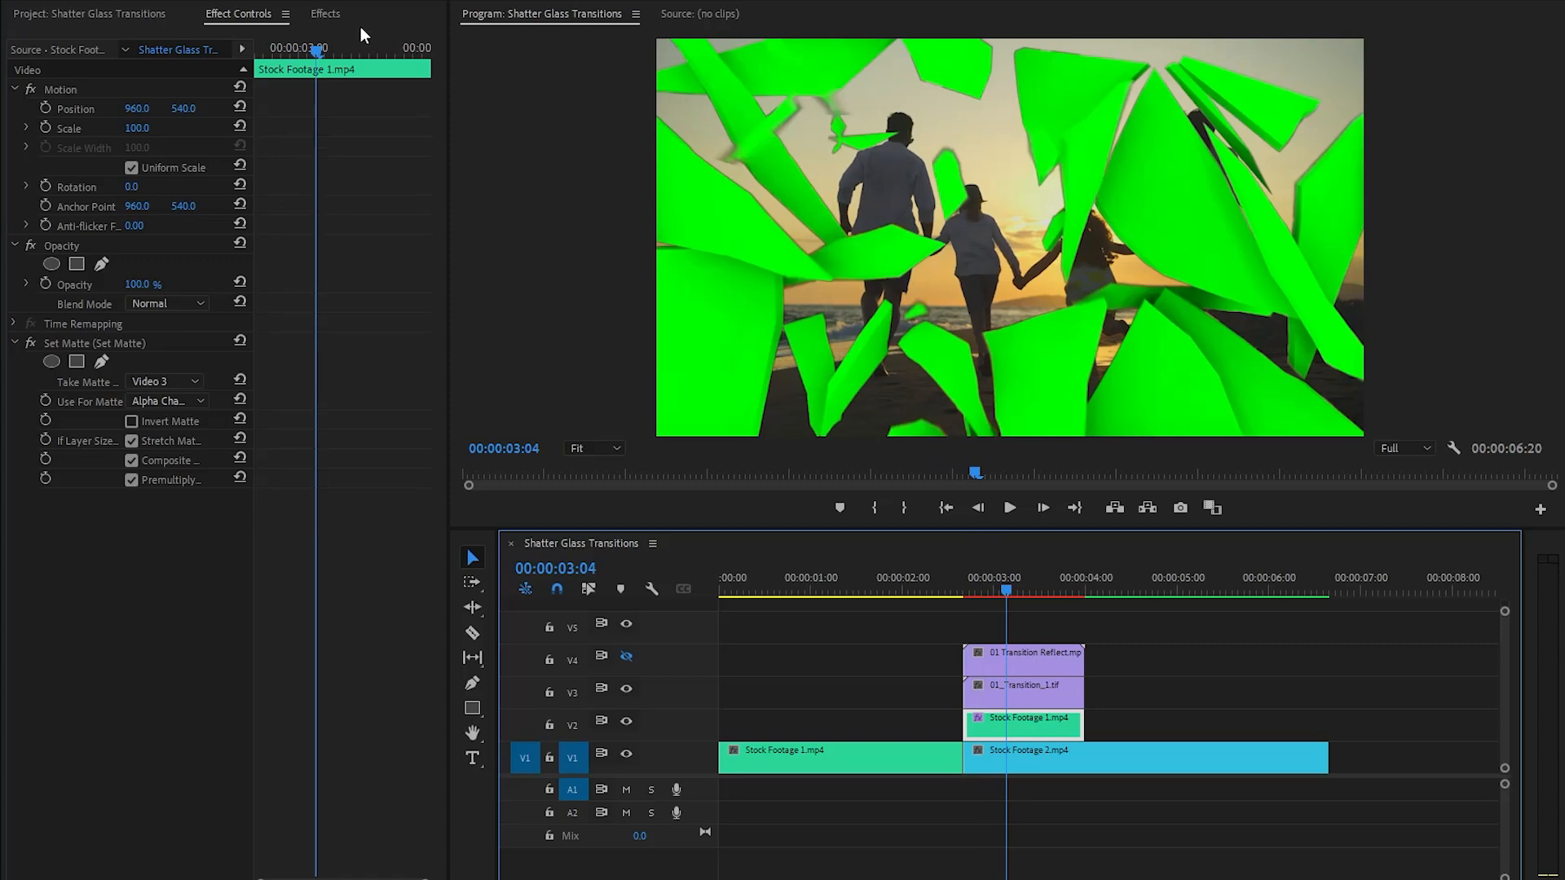
pyautogui.click(325, 14)
pyautogui.click(191, 38)
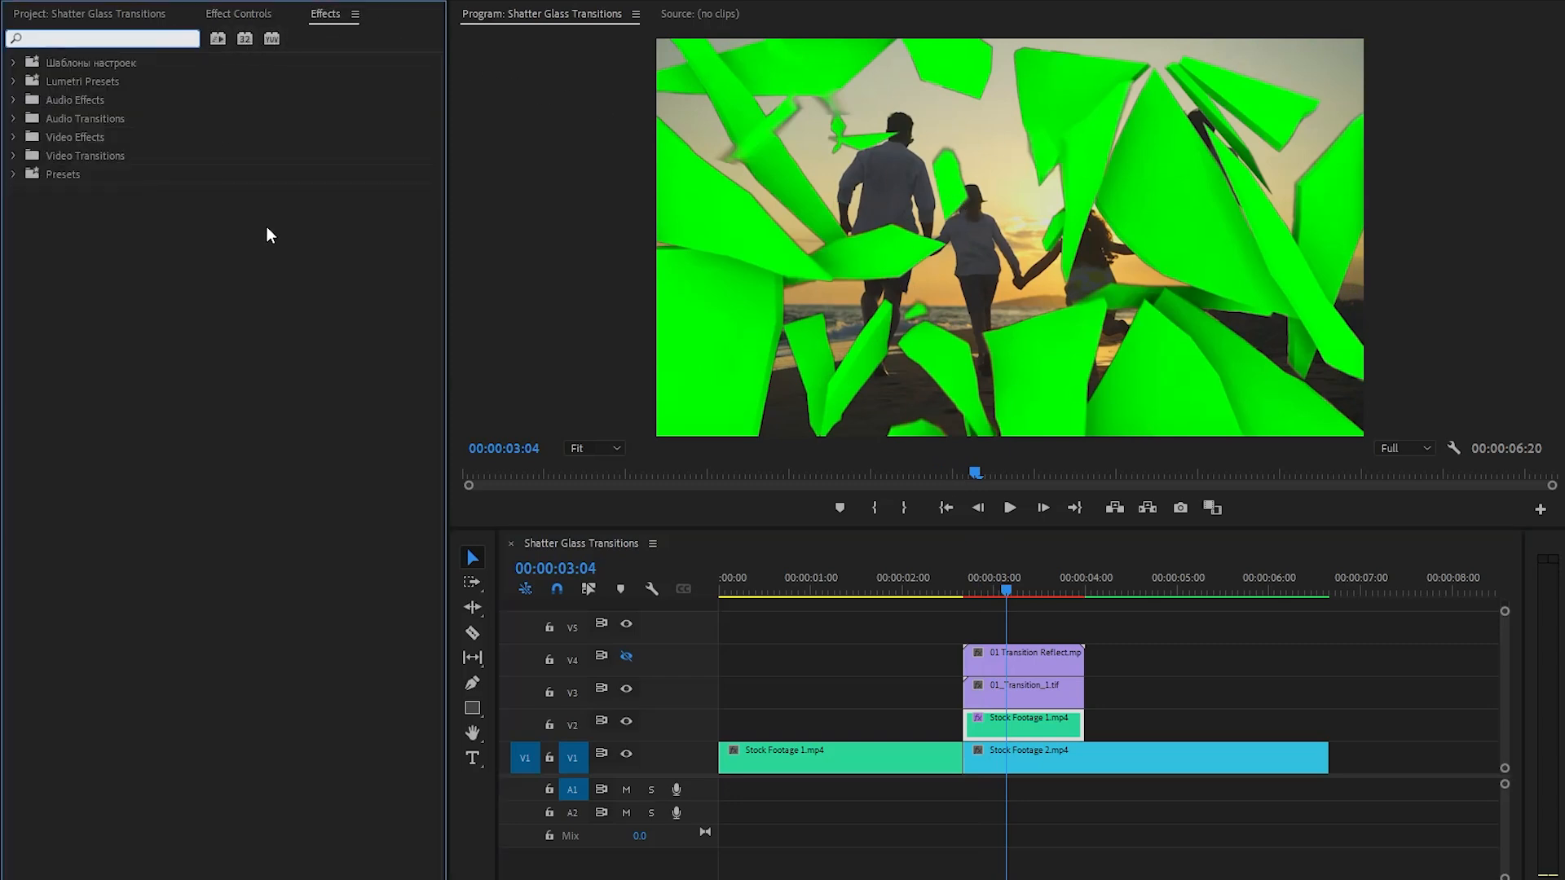
pyautogui.write('ultra')
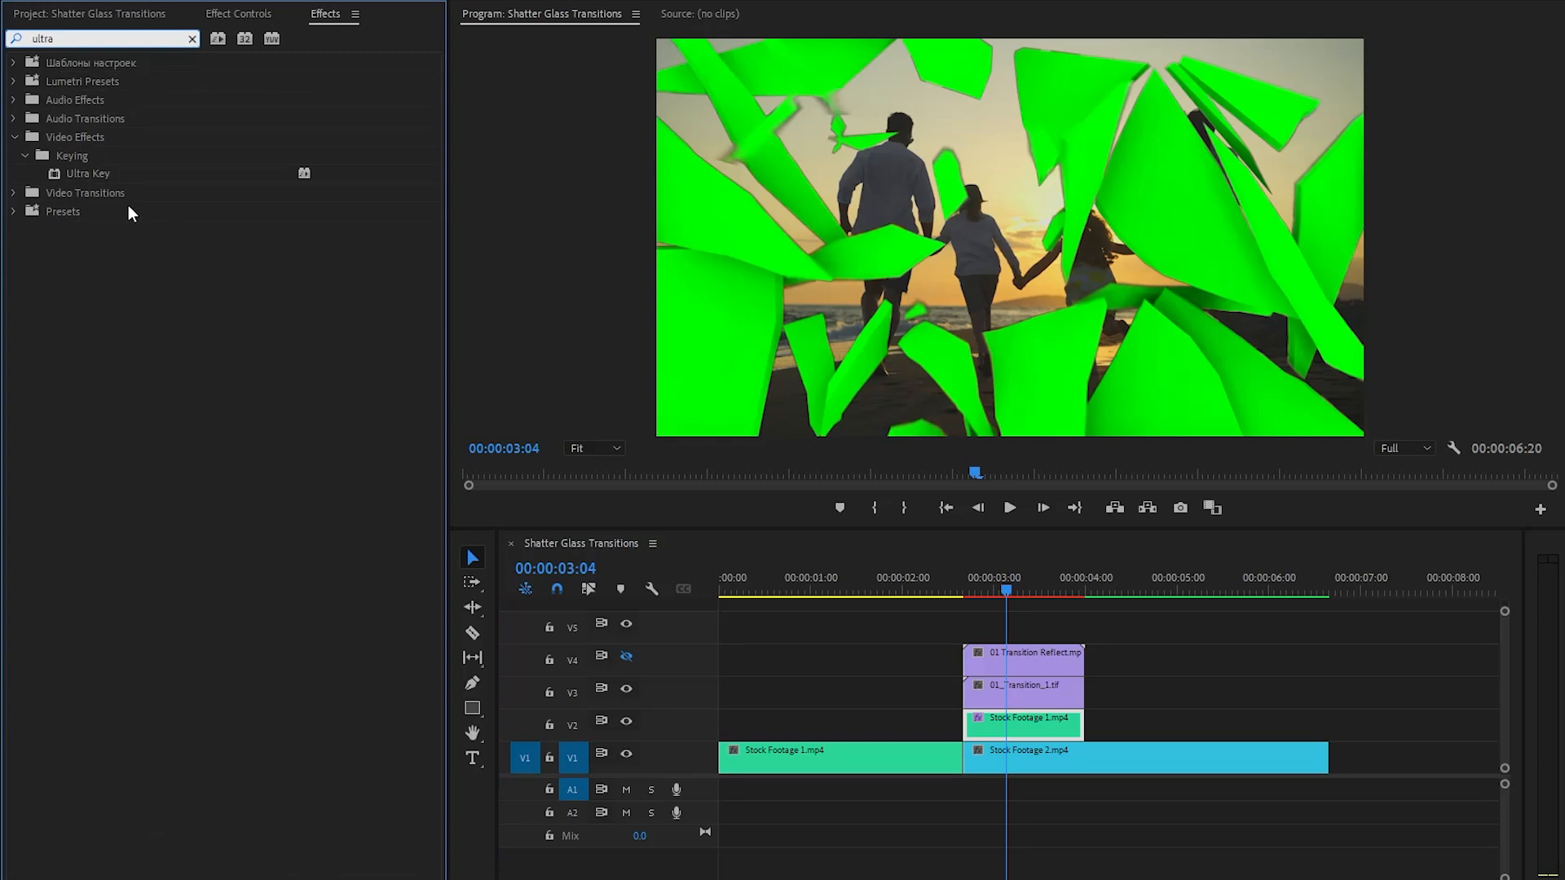
pyautogui.moveTo(85, 173); pyautogui.dragTo(1009, 686)
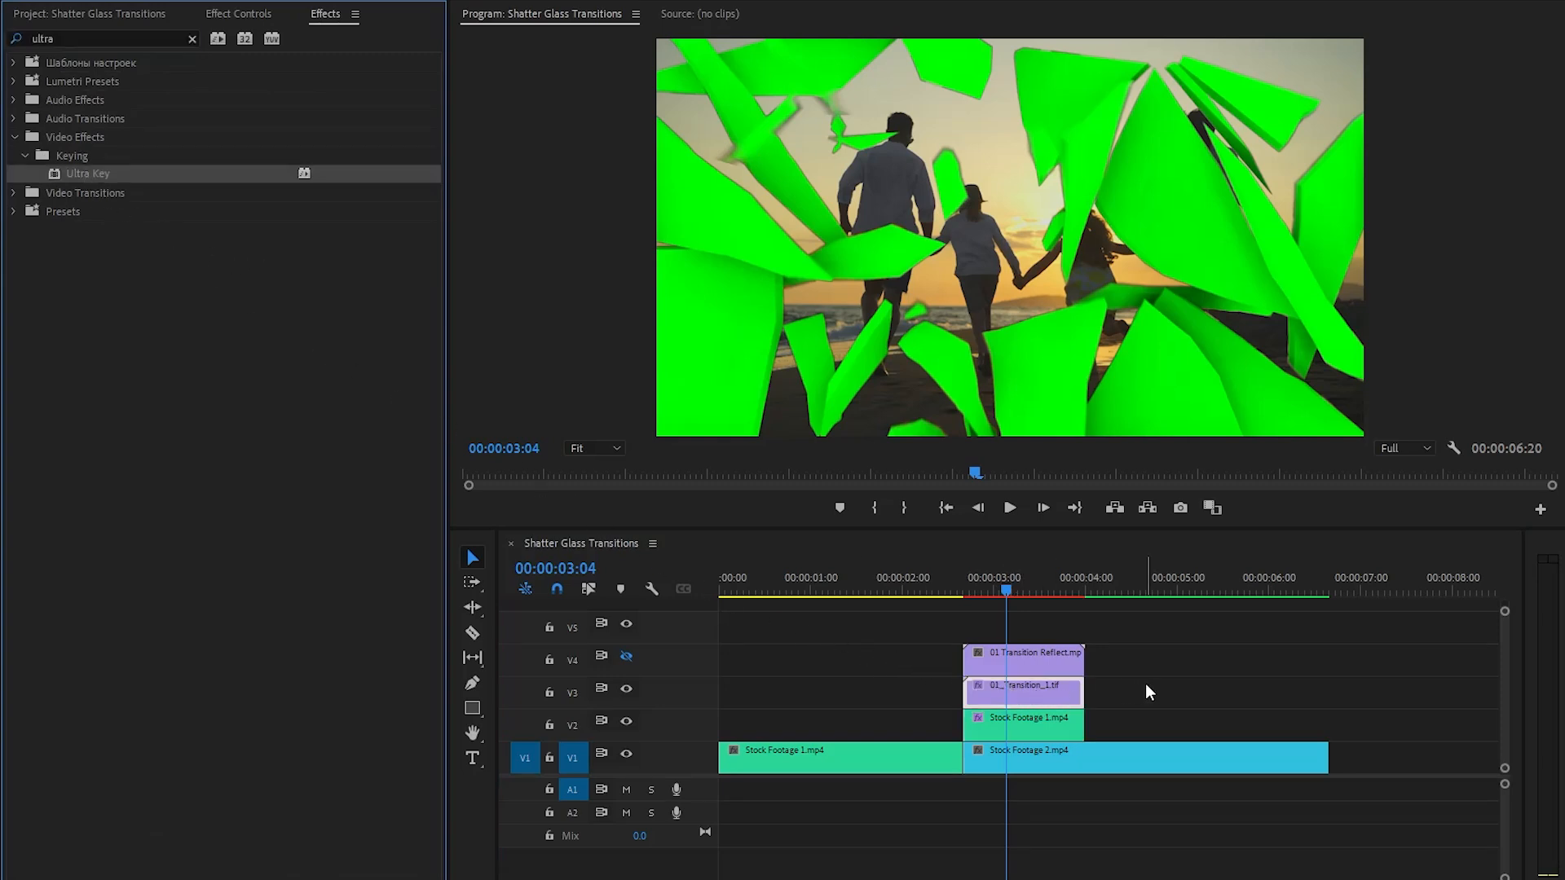
# - Sample the green of a glass shard as the Ultra Key color and scrub the keyed transition to 00:00:03:24
pyautogui.click(254, 15)
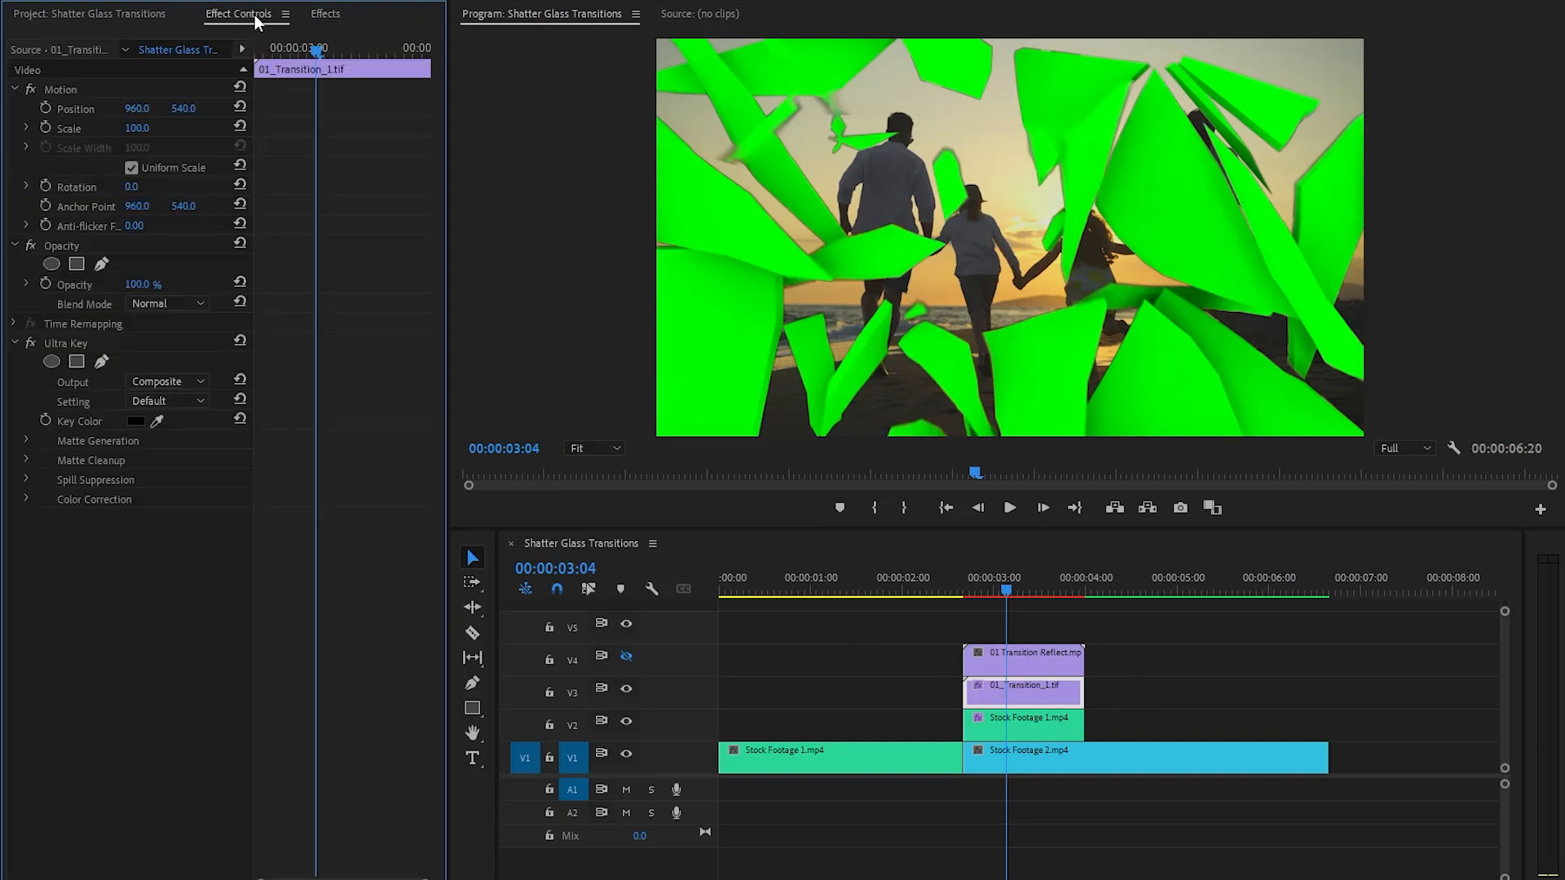
pyautogui.click(88, 344)
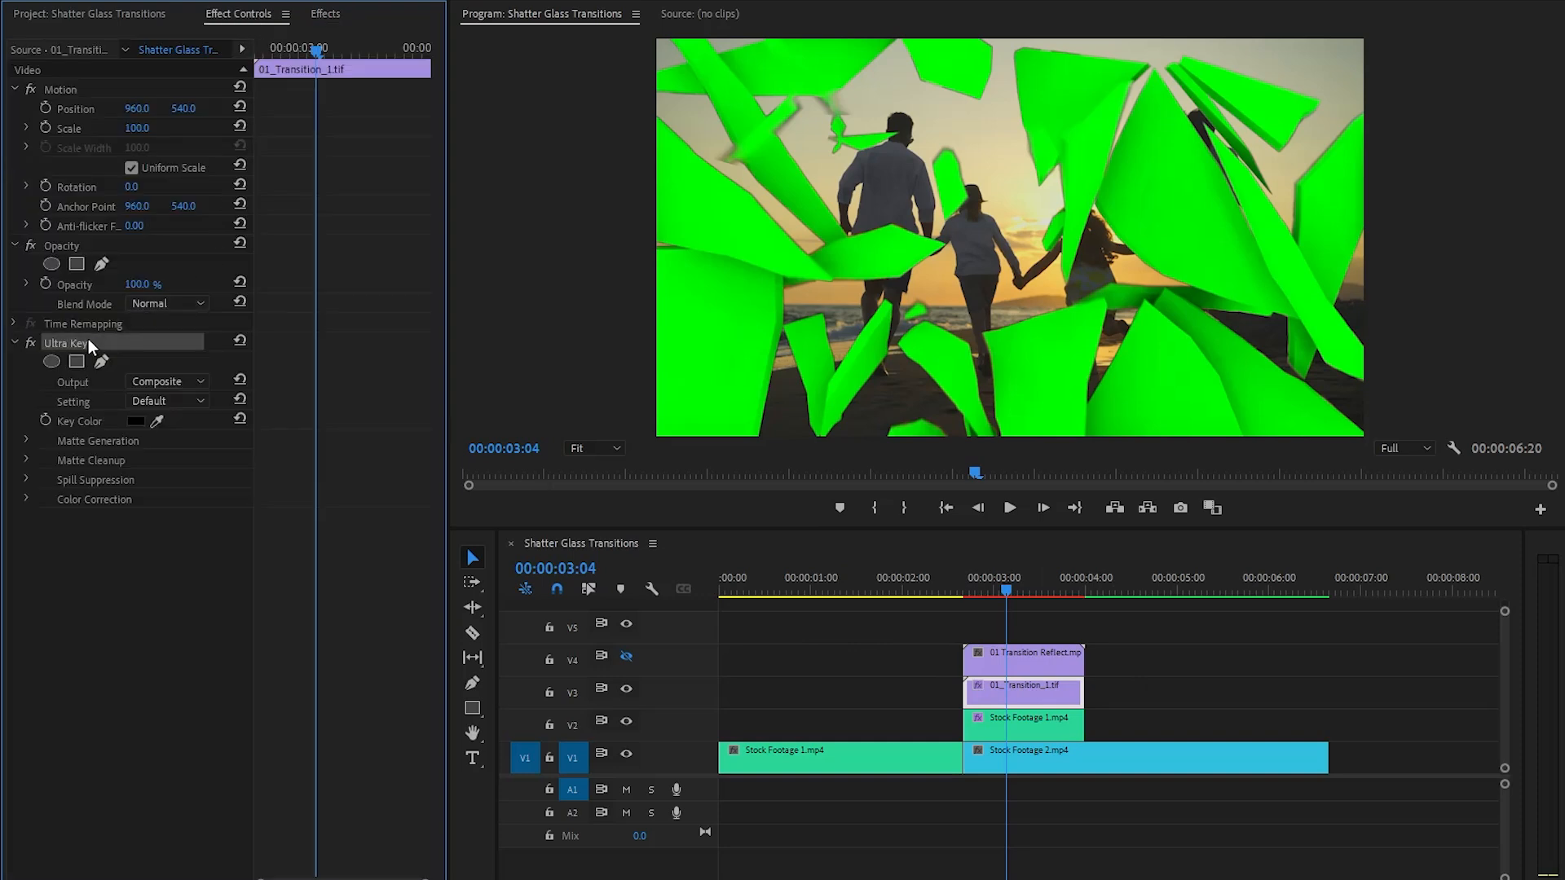
pyautogui.click(155, 422)
pyautogui.click(732, 291)
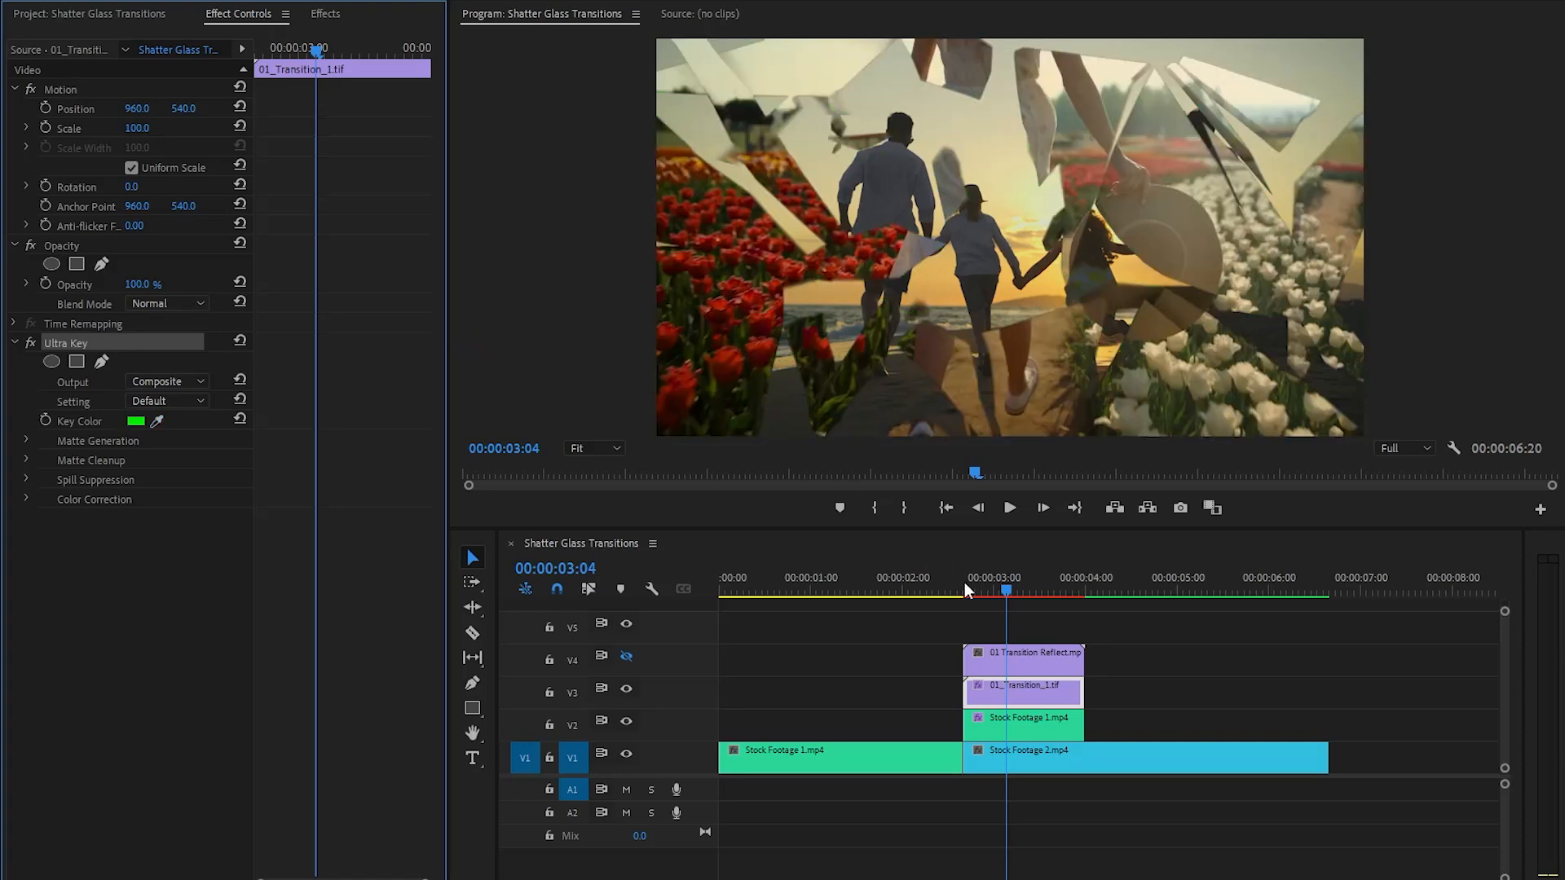
pyautogui.moveTo(1001, 586); pyautogui.dragTo(1067, 618)
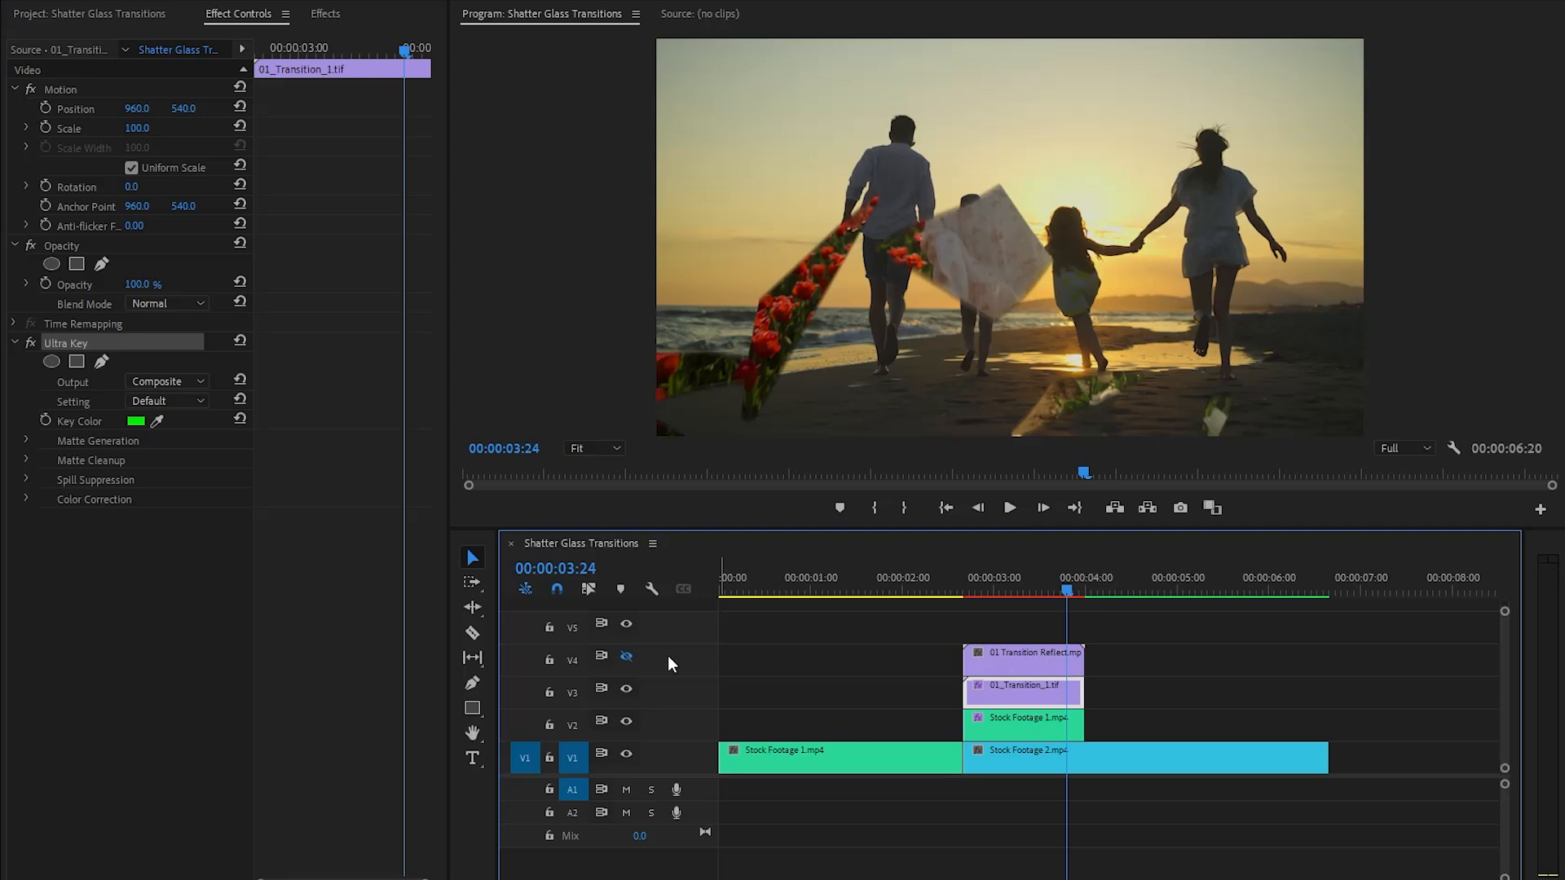
# - Show video track V4 again and set the 01 Transition Reflect.mp4 clip's blend mode to Screen
pyautogui.click(626, 657)
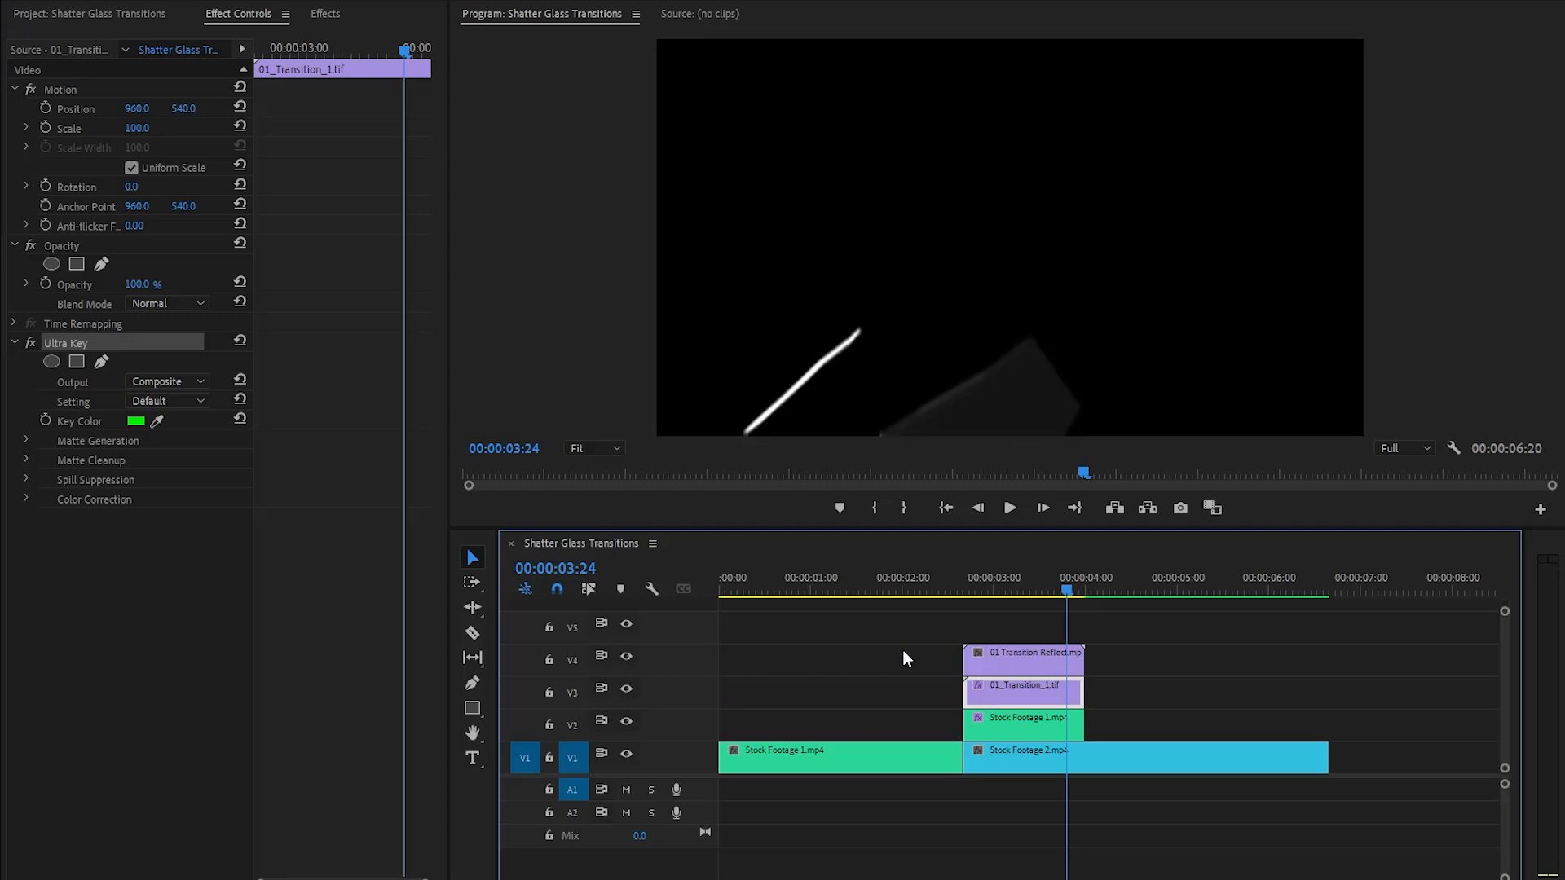
pyautogui.click(1018, 661)
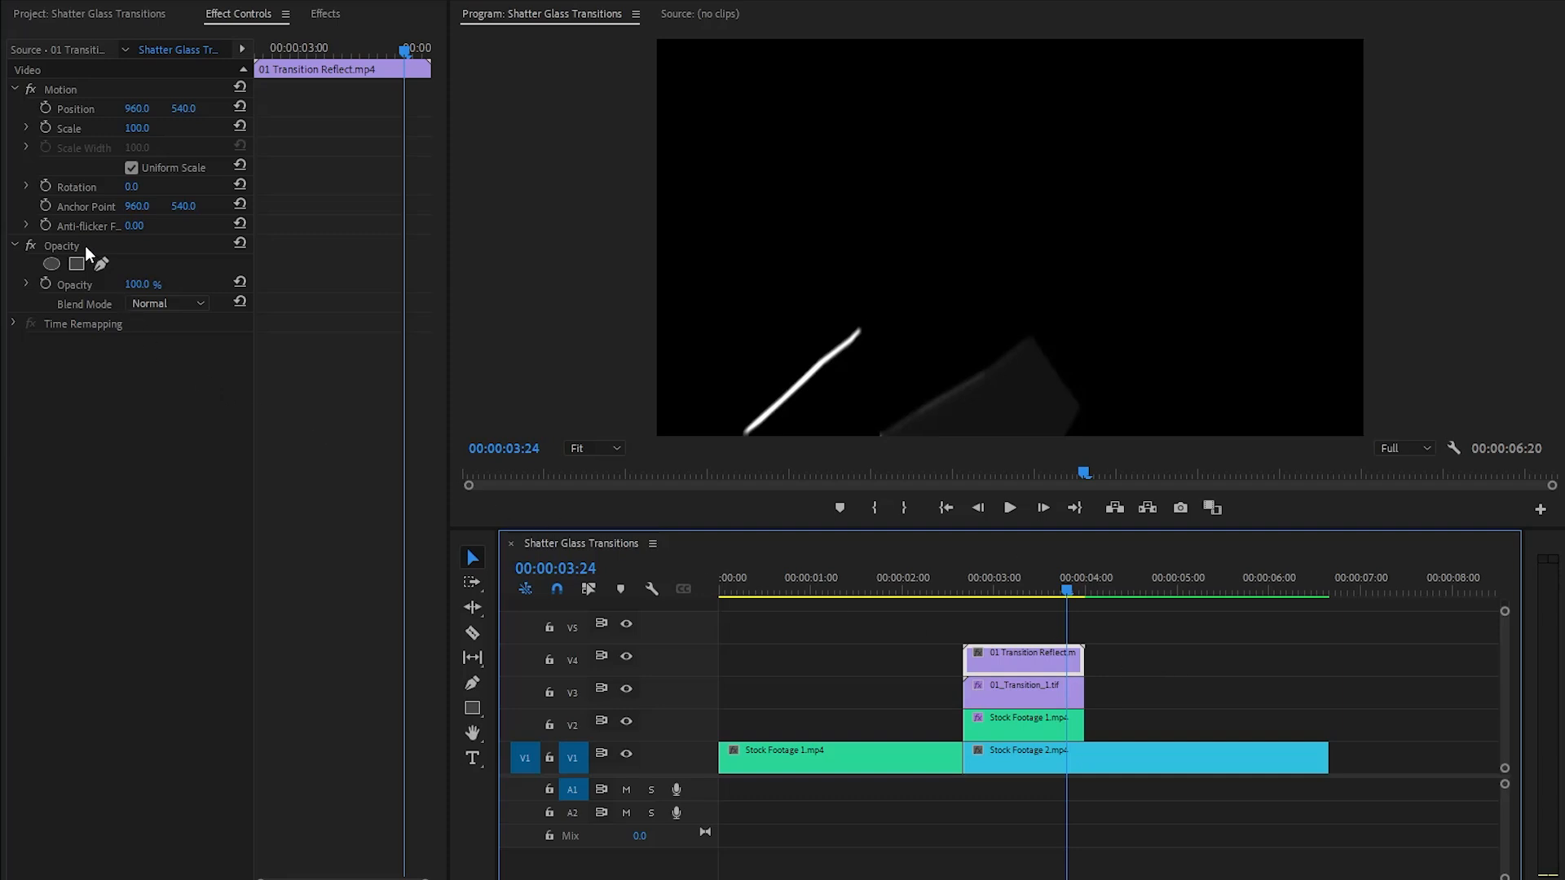
pyautogui.click(137, 245)
pyautogui.click(86, 305)
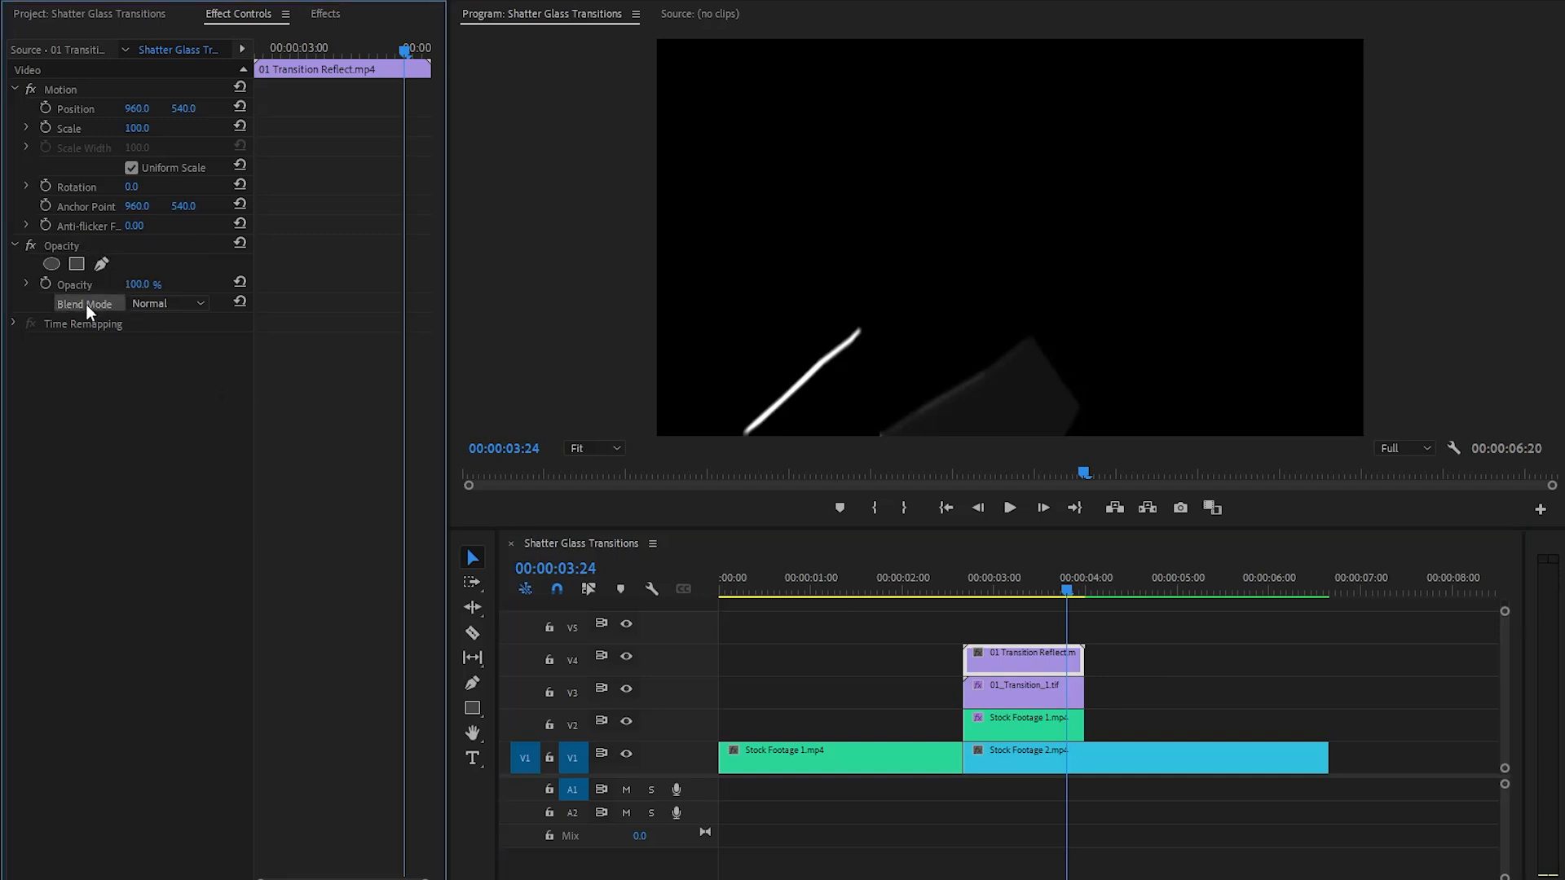
pyautogui.click(168, 302)
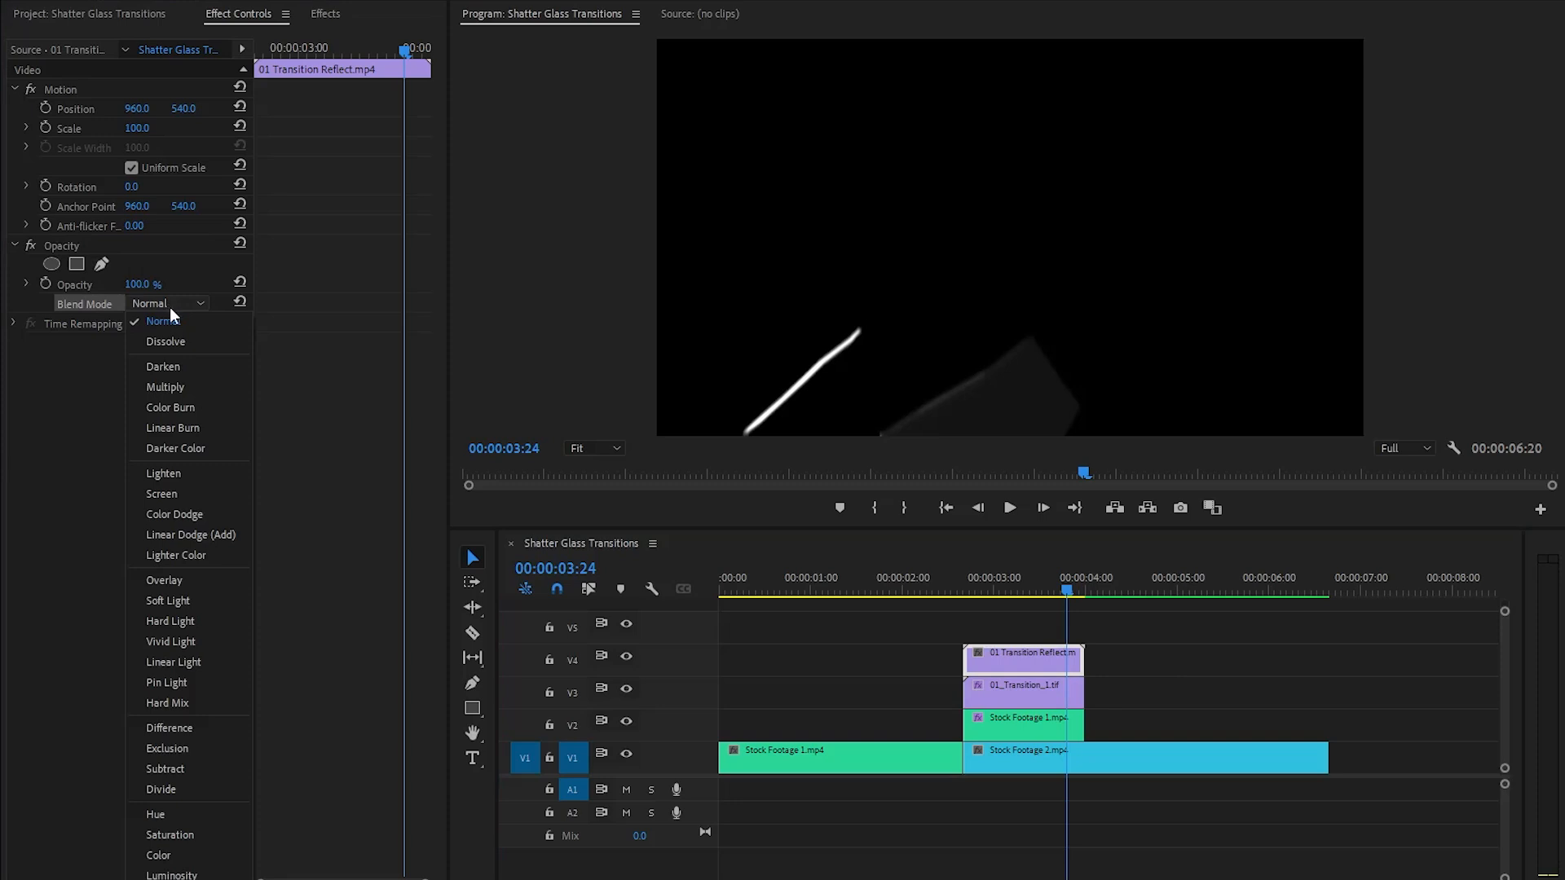
pyautogui.click(174, 493)
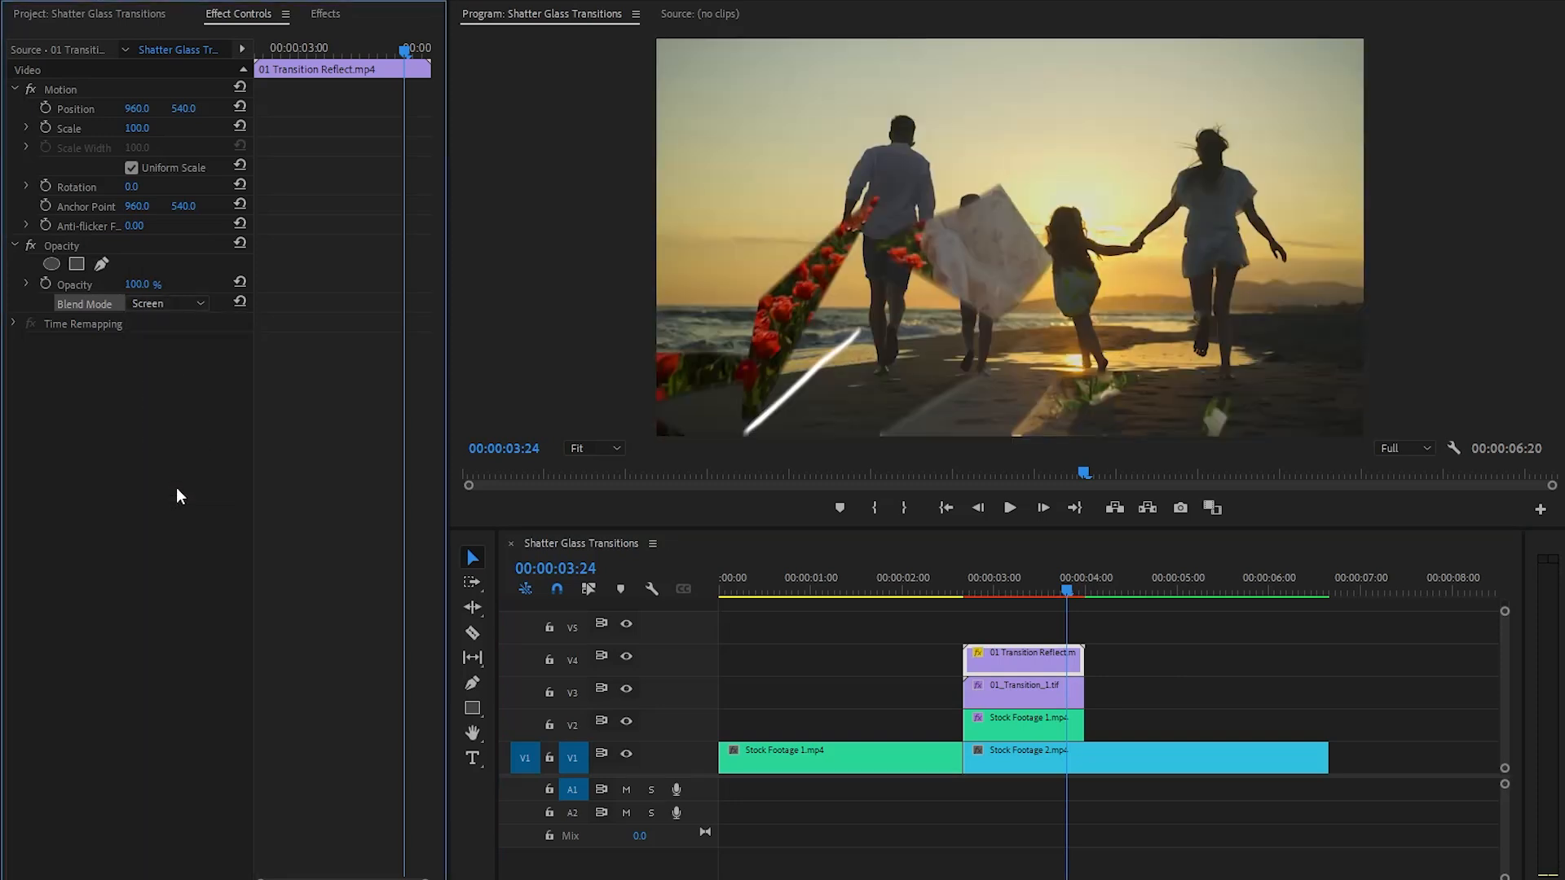
# - Set the reflection clip's opacity to 68%, move the playhead to 00:00:03:21 and deselect the clip
pyautogui.click(150, 286)
pyautogui.write('68')
pyautogui.press('Return')
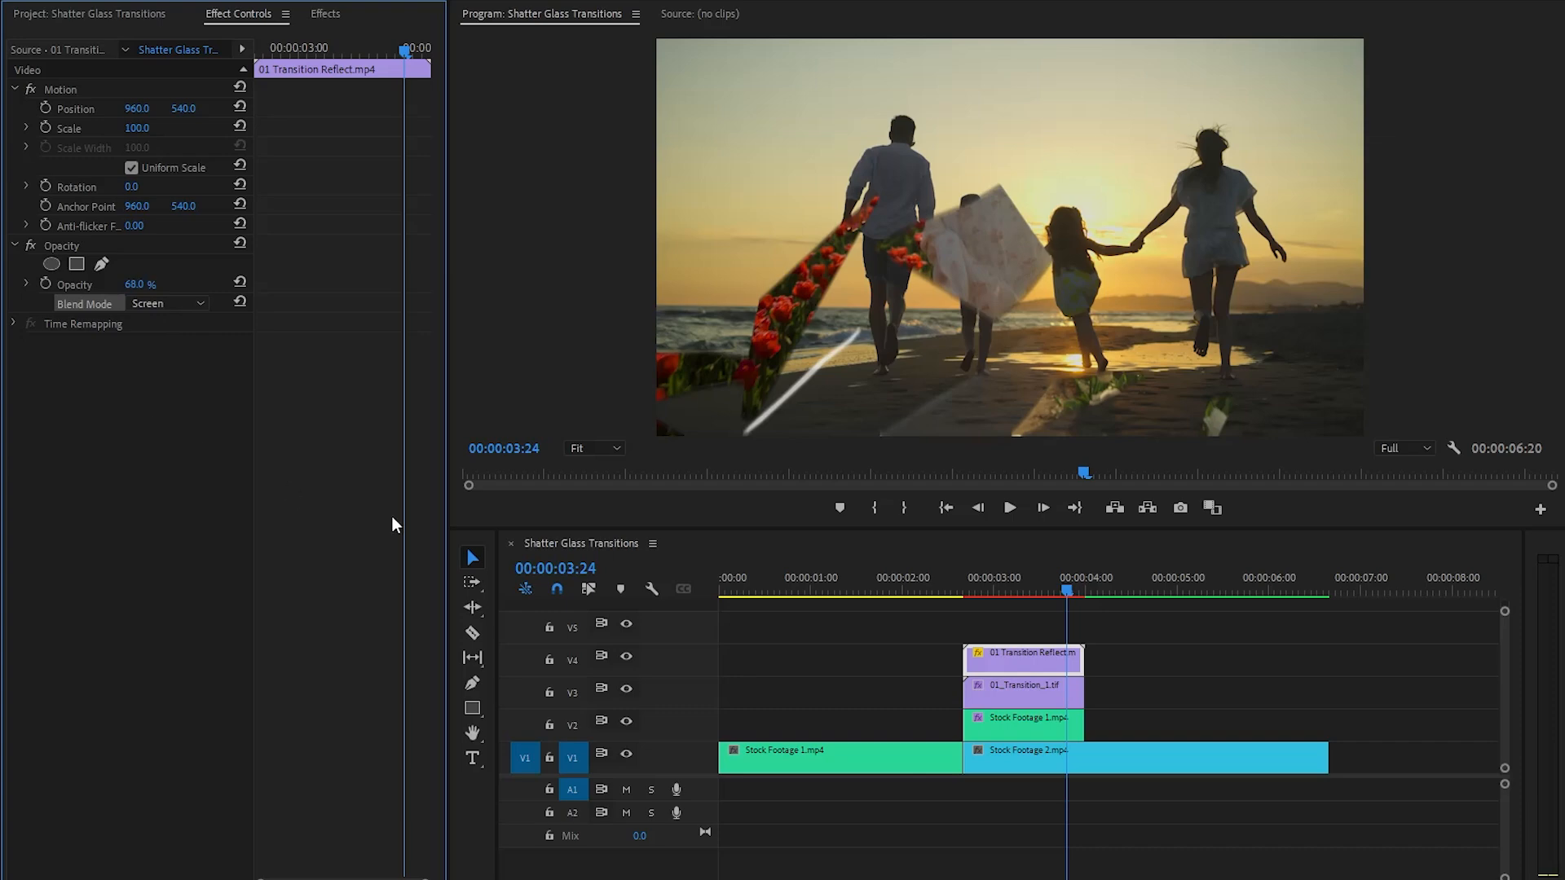
pyautogui.moveTo(1059, 589)
pyautogui.mouseDown()
pyautogui.moveTo(965, 590)
pyautogui.moveTo(1057, 612)
pyautogui.mouseUp()
pyautogui.click(1063, 623)
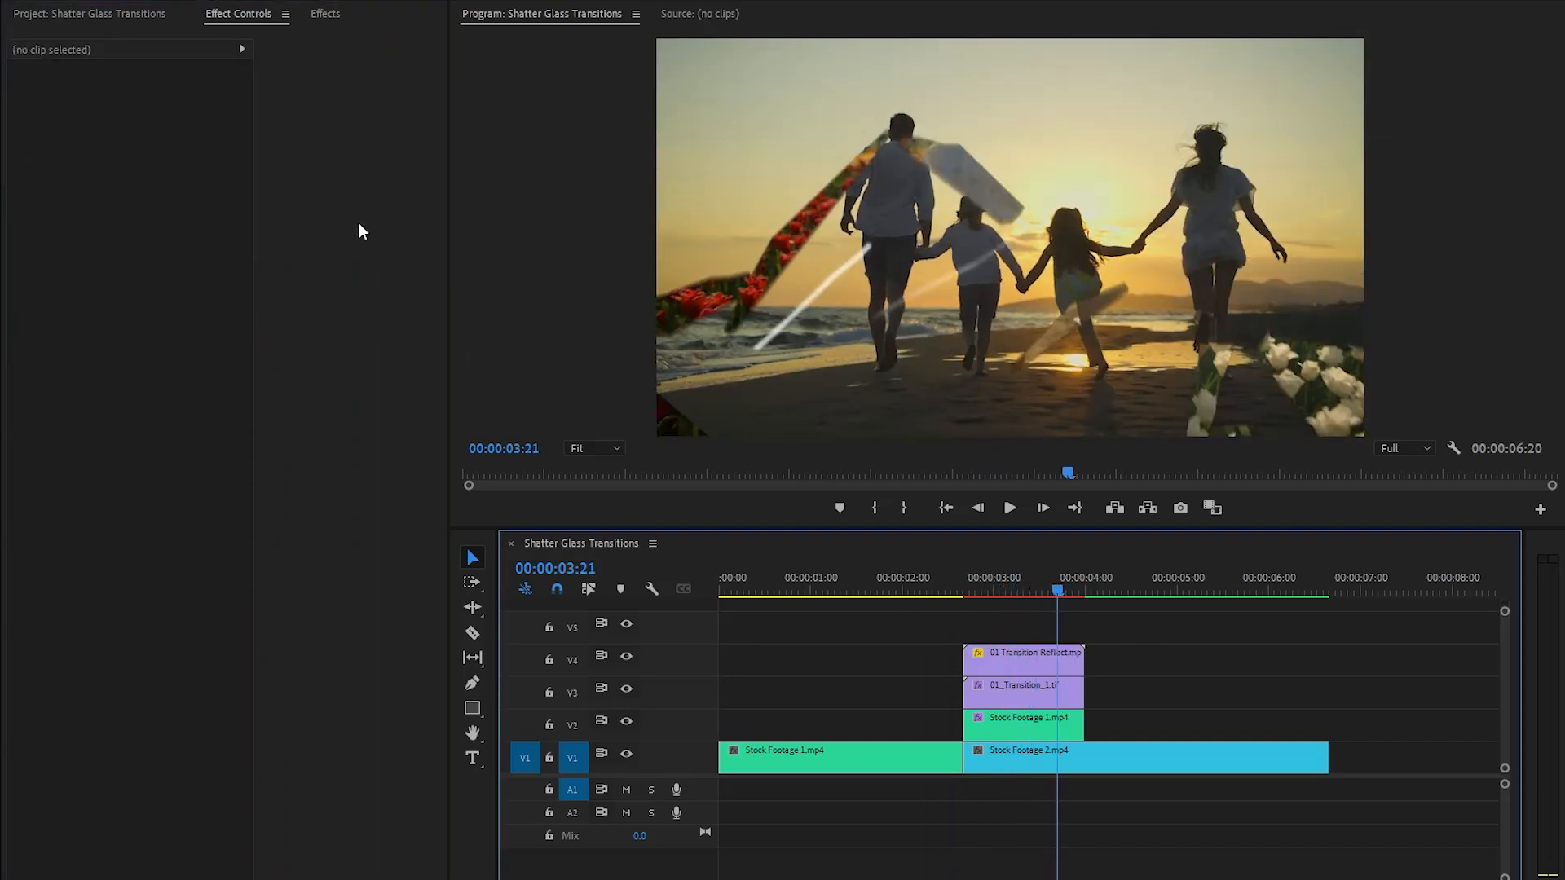
# - Place Particles - 1.mp4 on V5 at the reflection clip's start and set its blend mode to Screen
pyautogui.click(142, 15)
pyautogui.moveTo(135, 187); pyautogui.dragTo(970, 628)
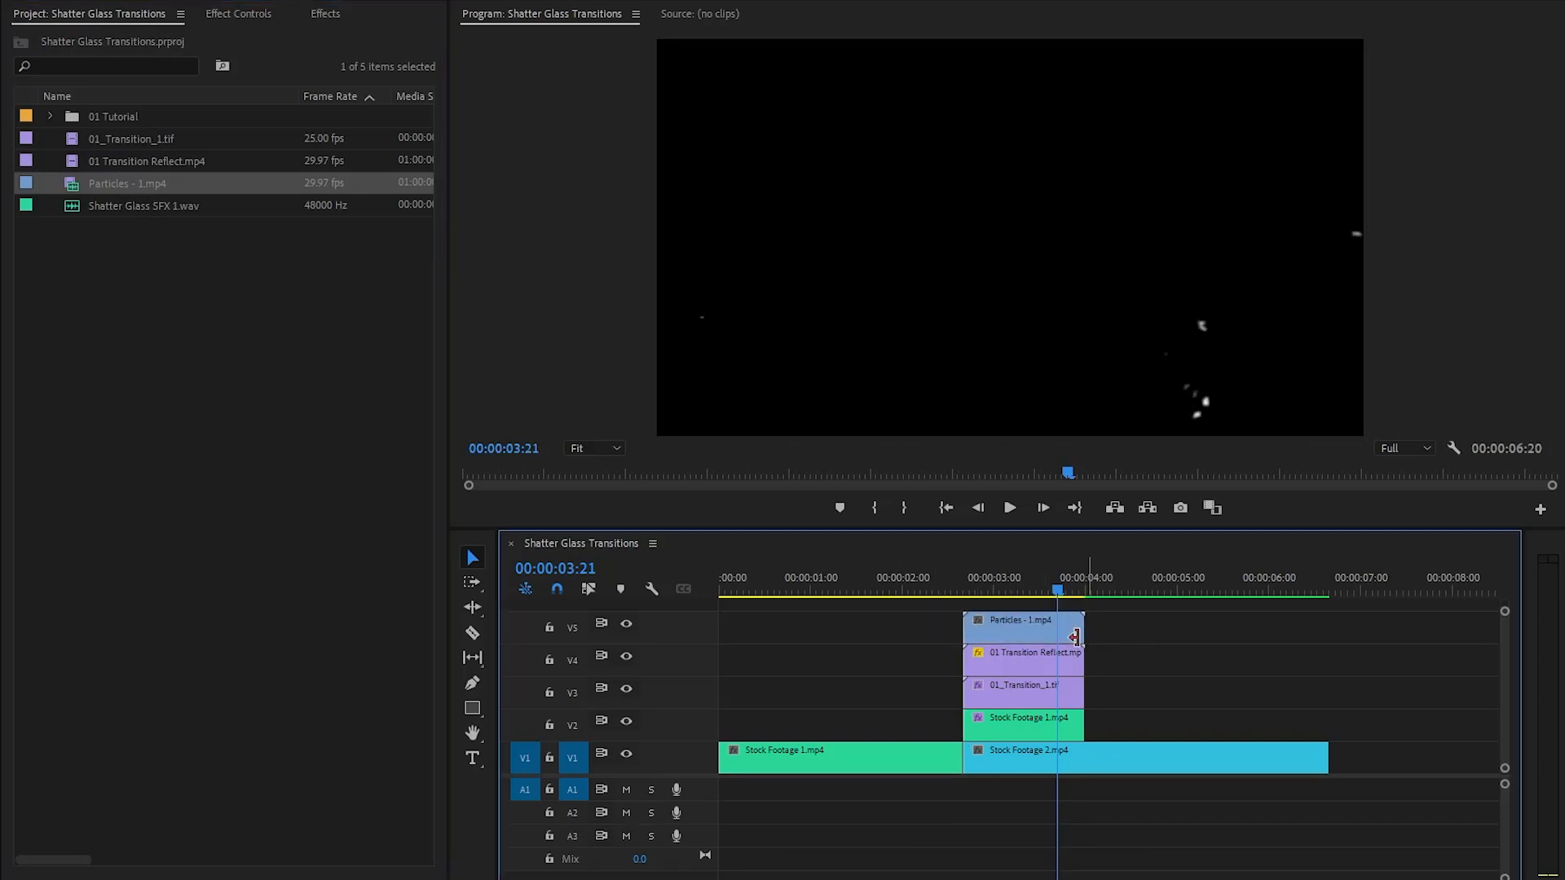
pyautogui.click(1053, 630)
pyautogui.click(240, 14)
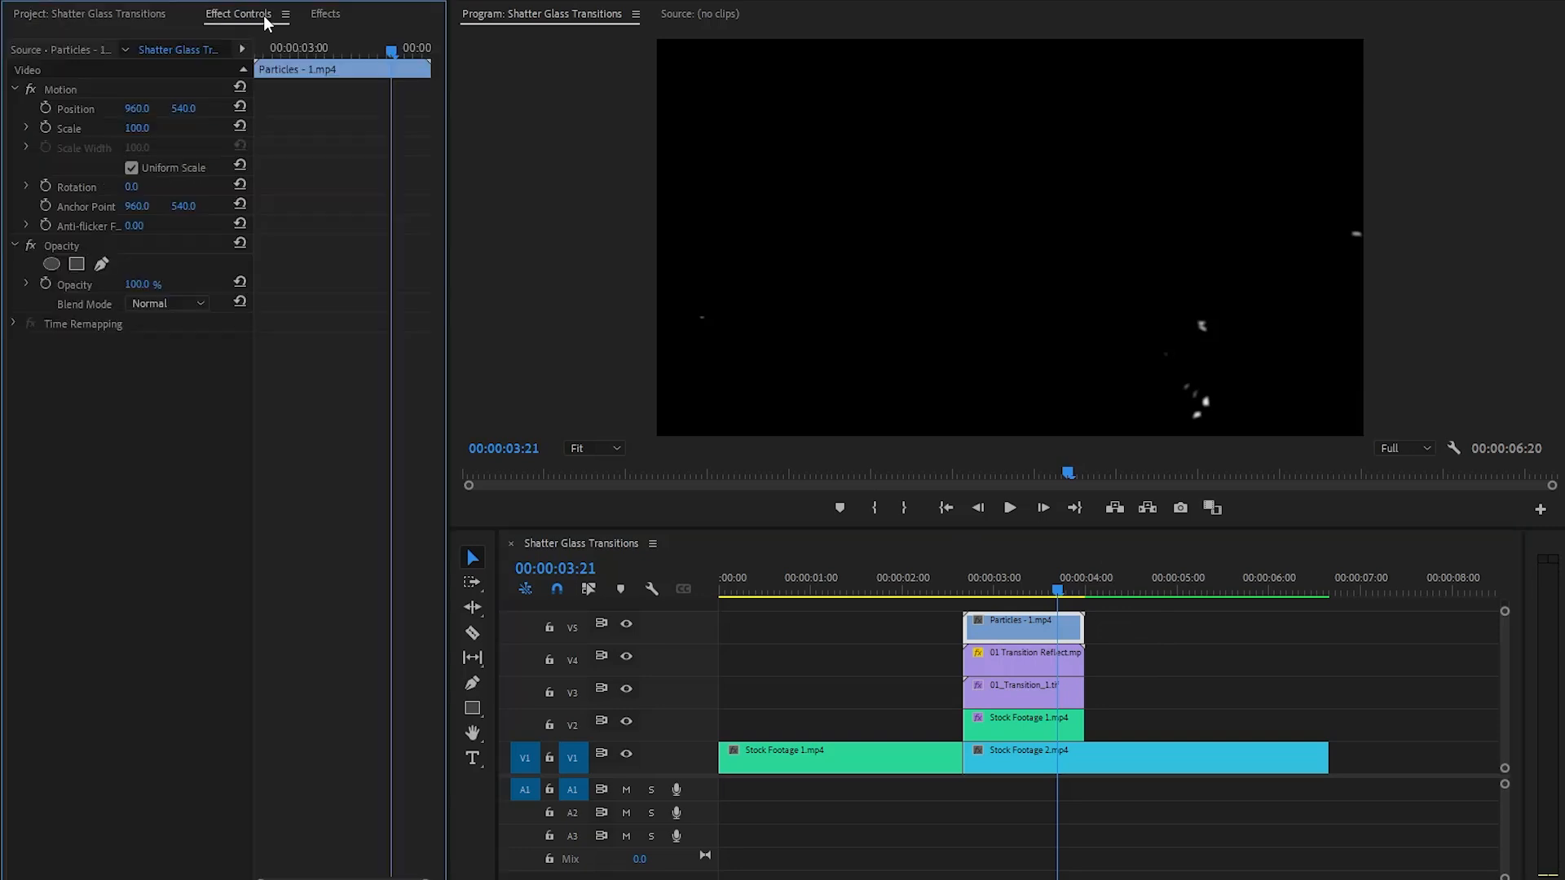
pyautogui.click(81, 243)
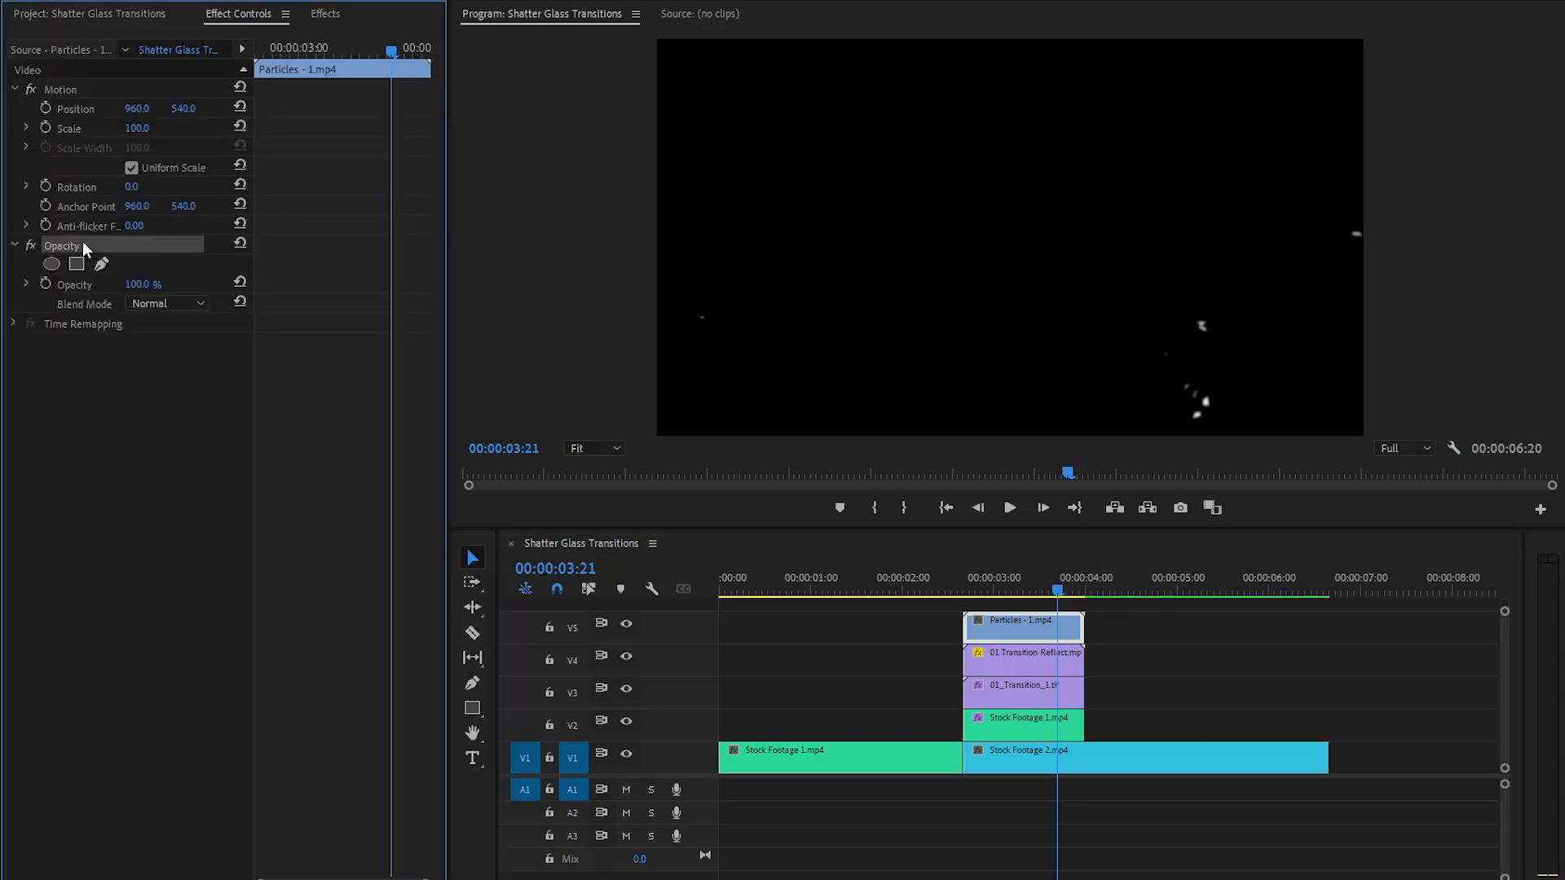
pyautogui.click(148, 301)
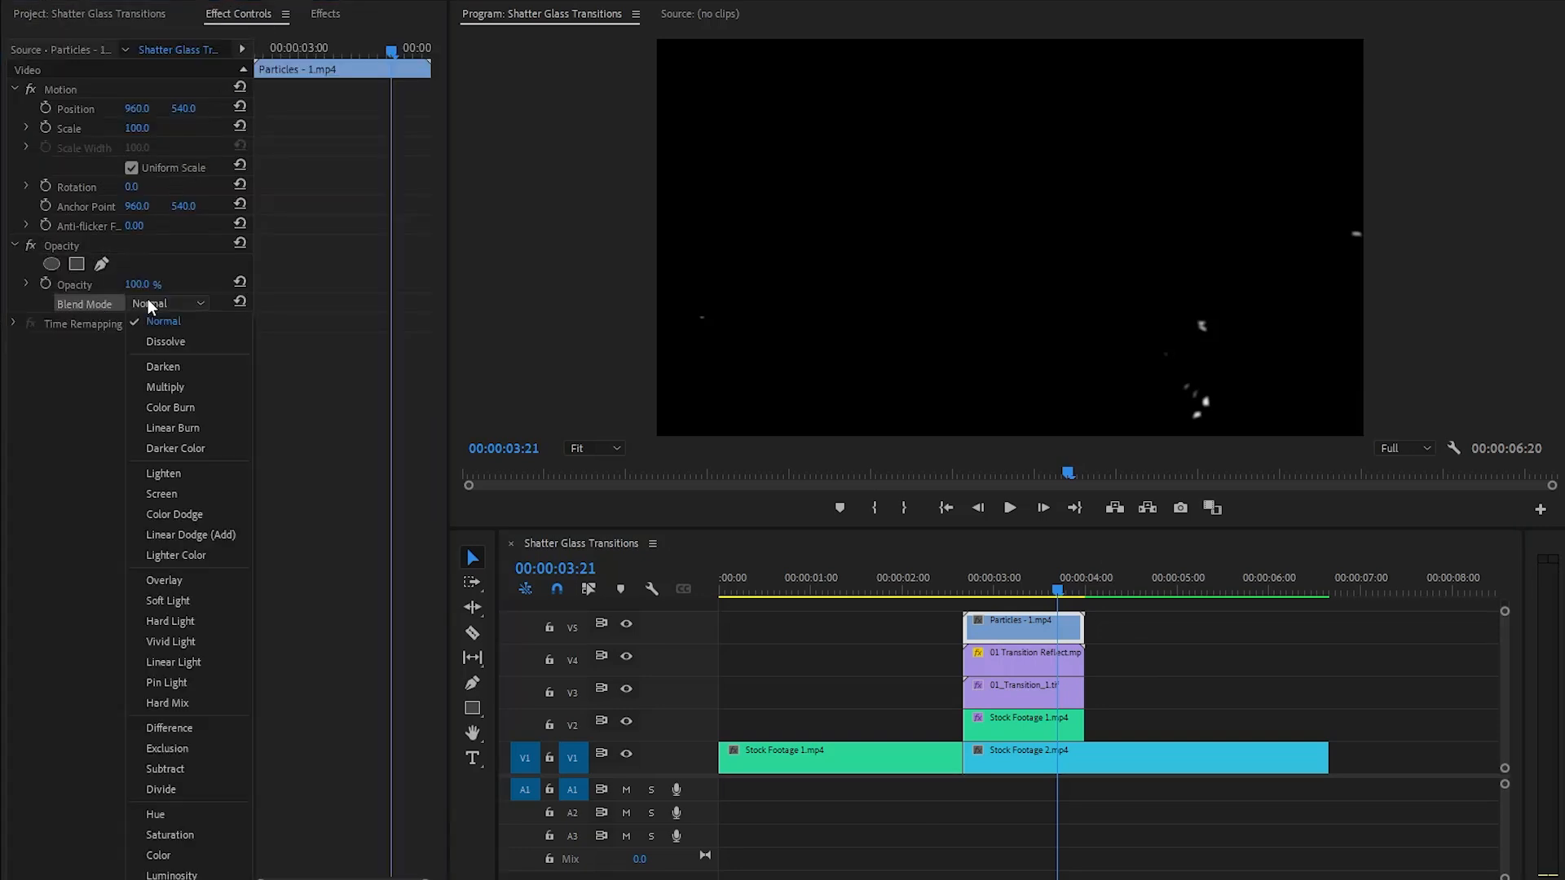
pyautogui.click(164, 494)
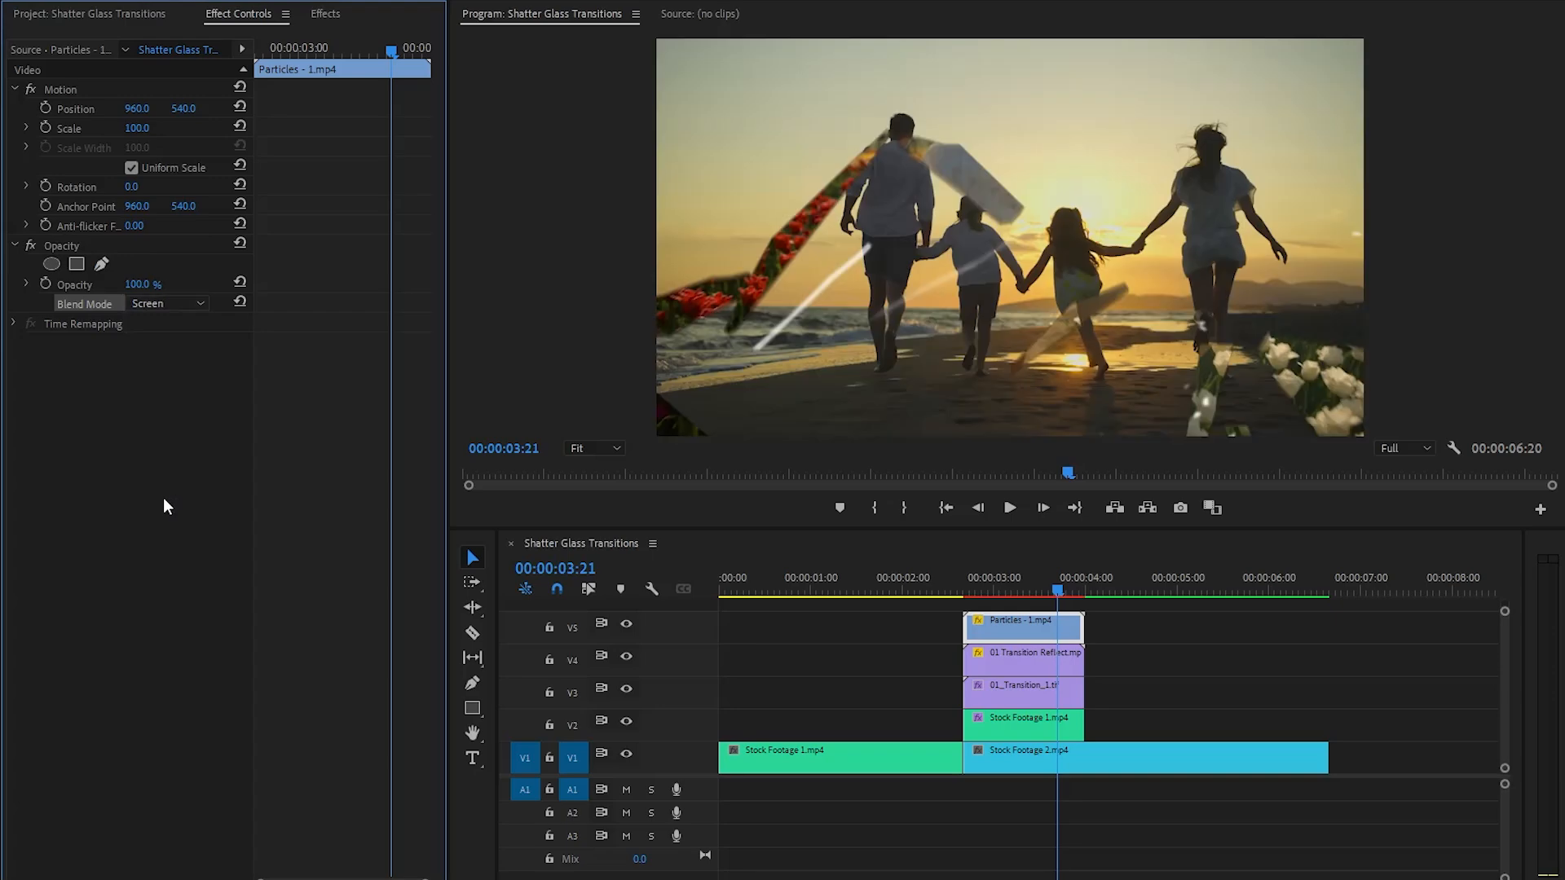
# - Play back the transition with the particles, then review the frame at 00:00:03:09
pyautogui.moveTo(1058, 589); pyautogui.dragTo(931, 600)
pyautogui.press('space')
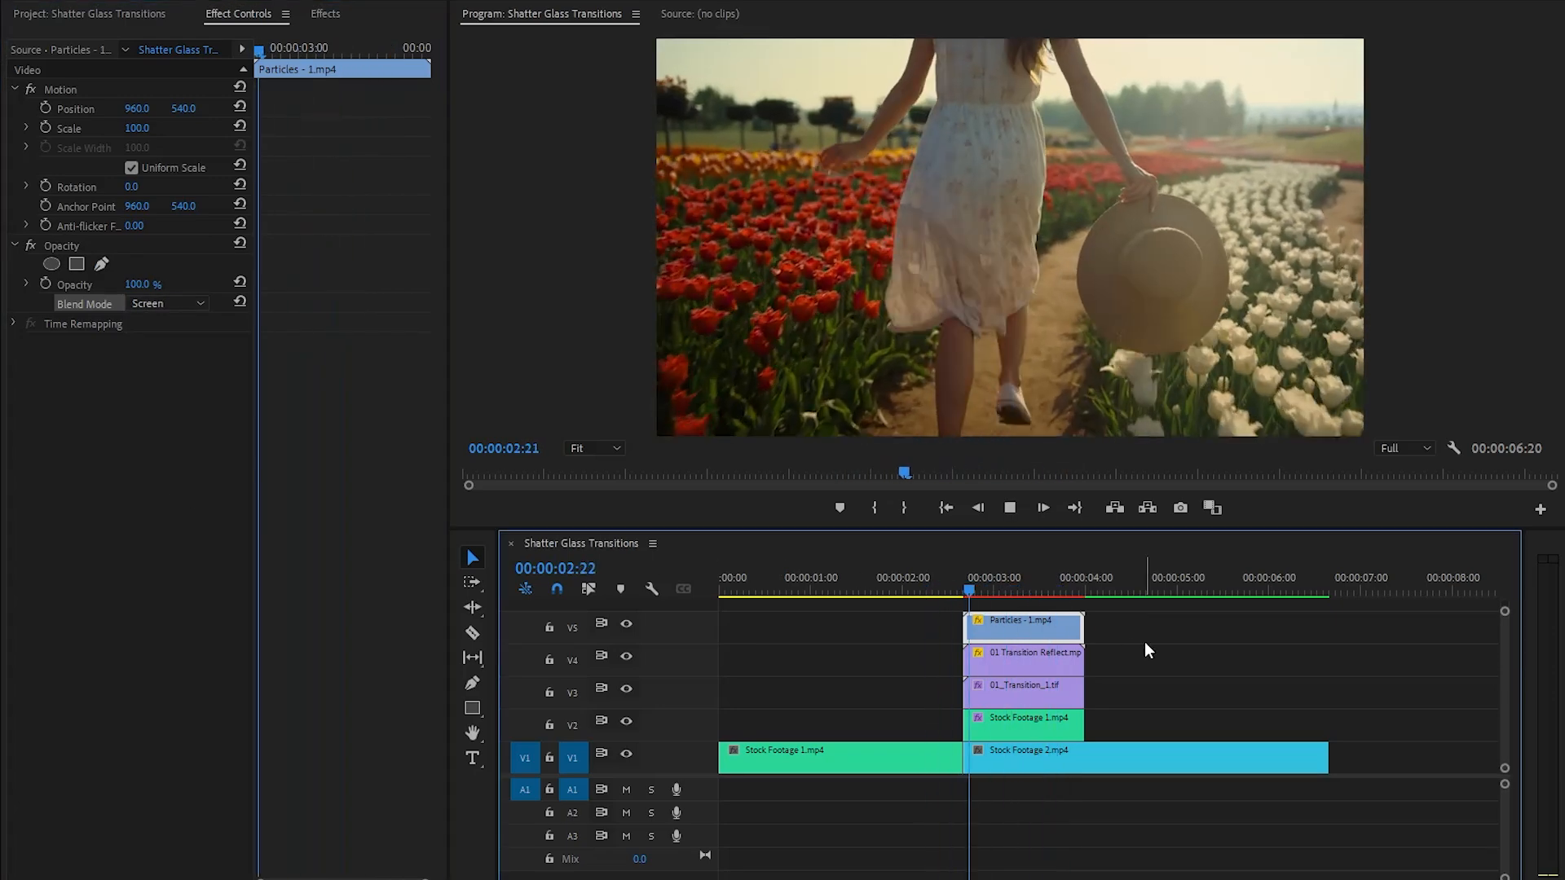
pyautogui.press('space')
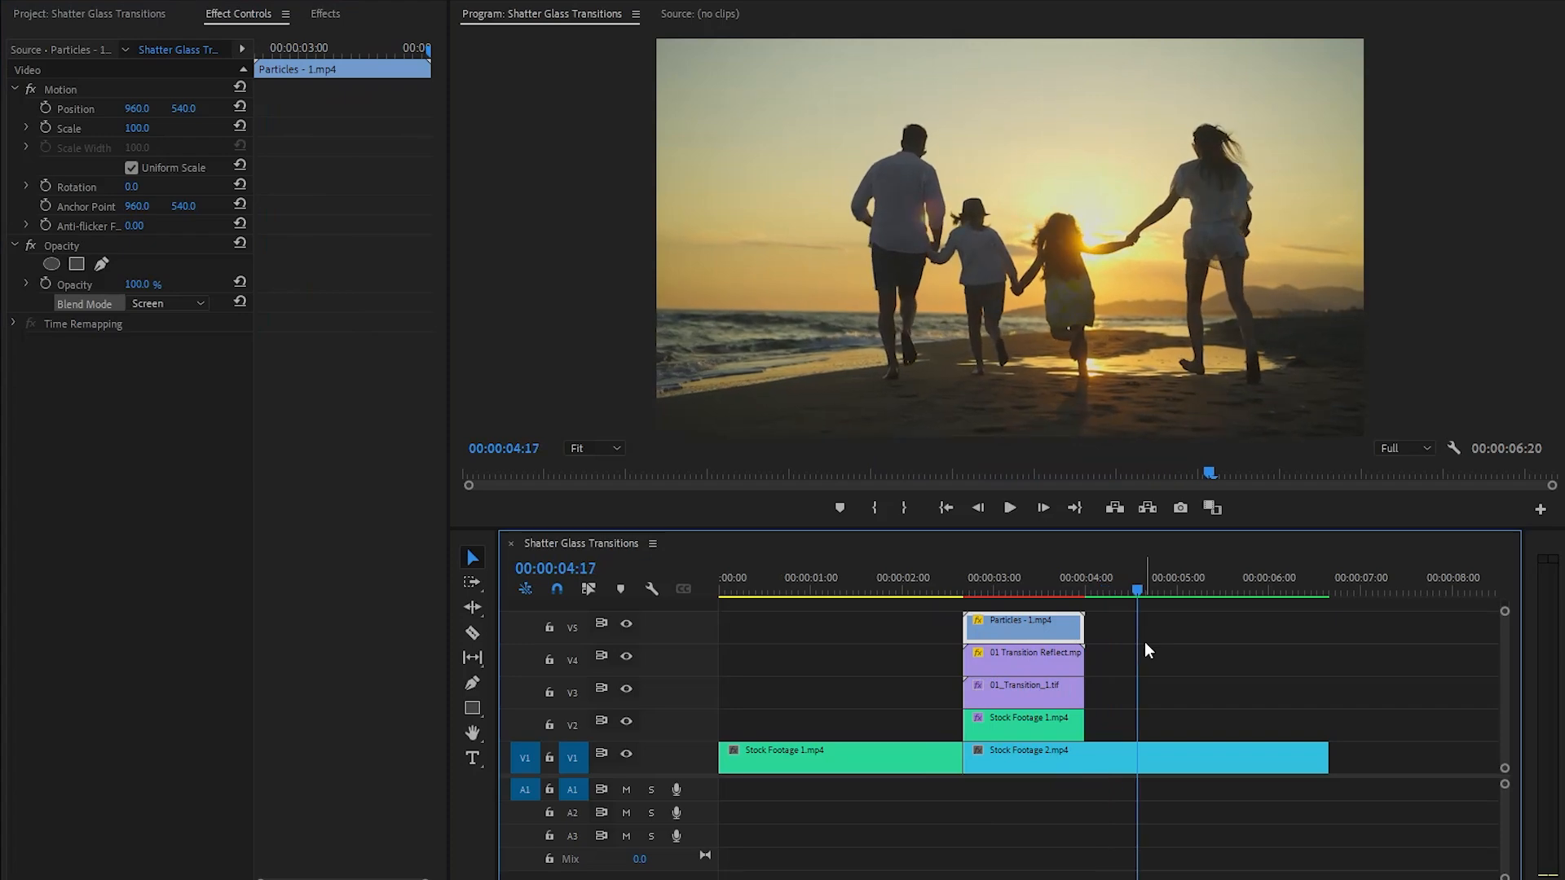
pyautogui.moveTo(1051, 594); pyautogui.dragTo(1023, 594)
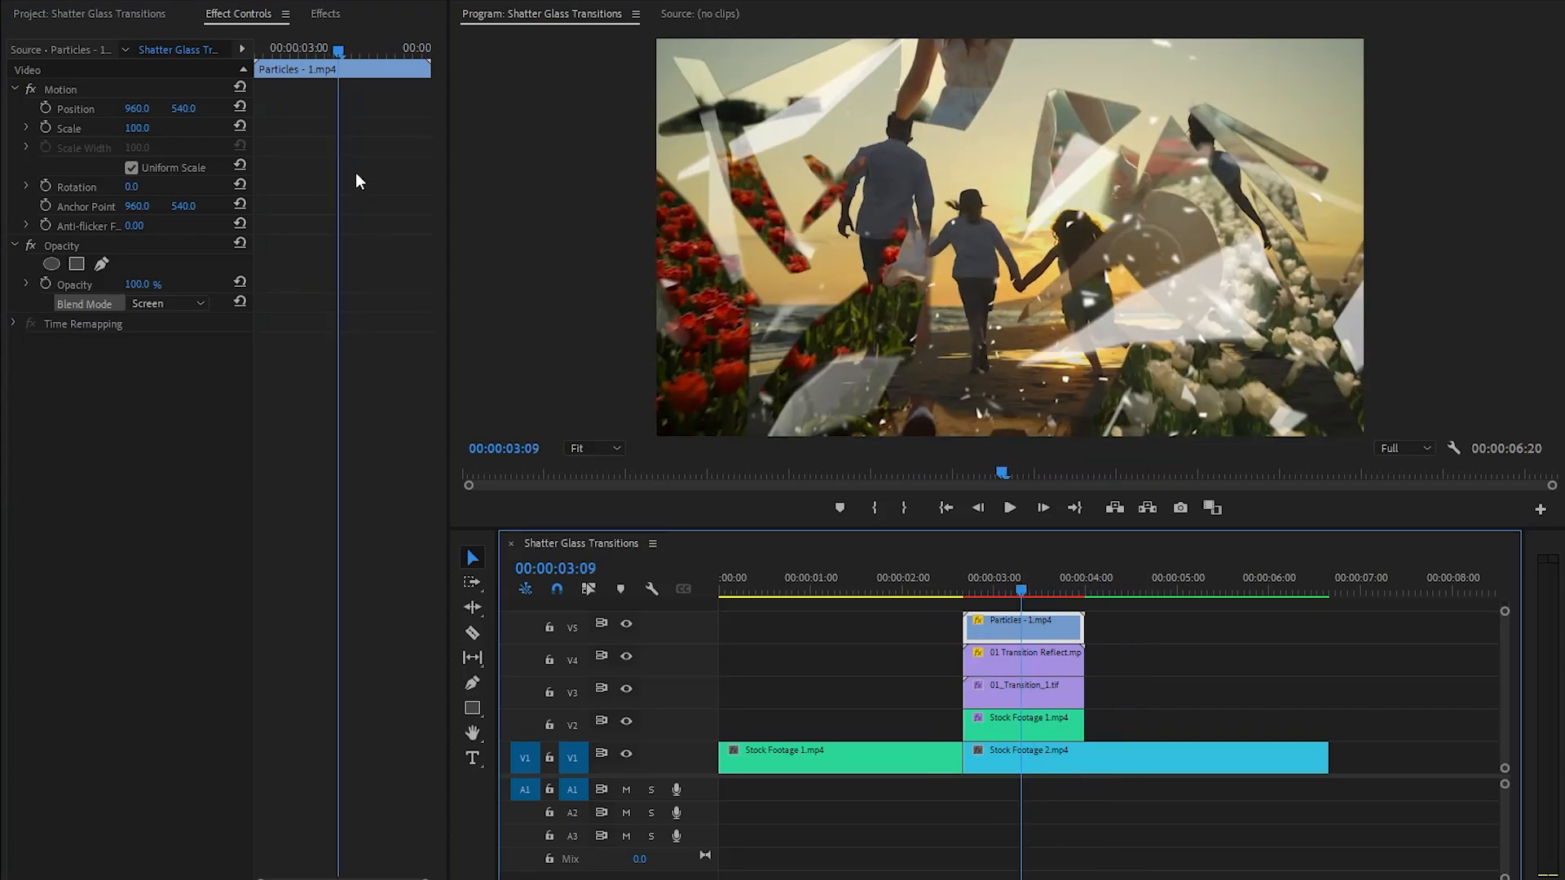
# - Add an opacity keyframe of 0% to the Particles - 1.mp4 clip at 00:00:02:23, three frames after its start
pyautogui.moveTo(341, 50); pyautogui.dragTo(253, 51)
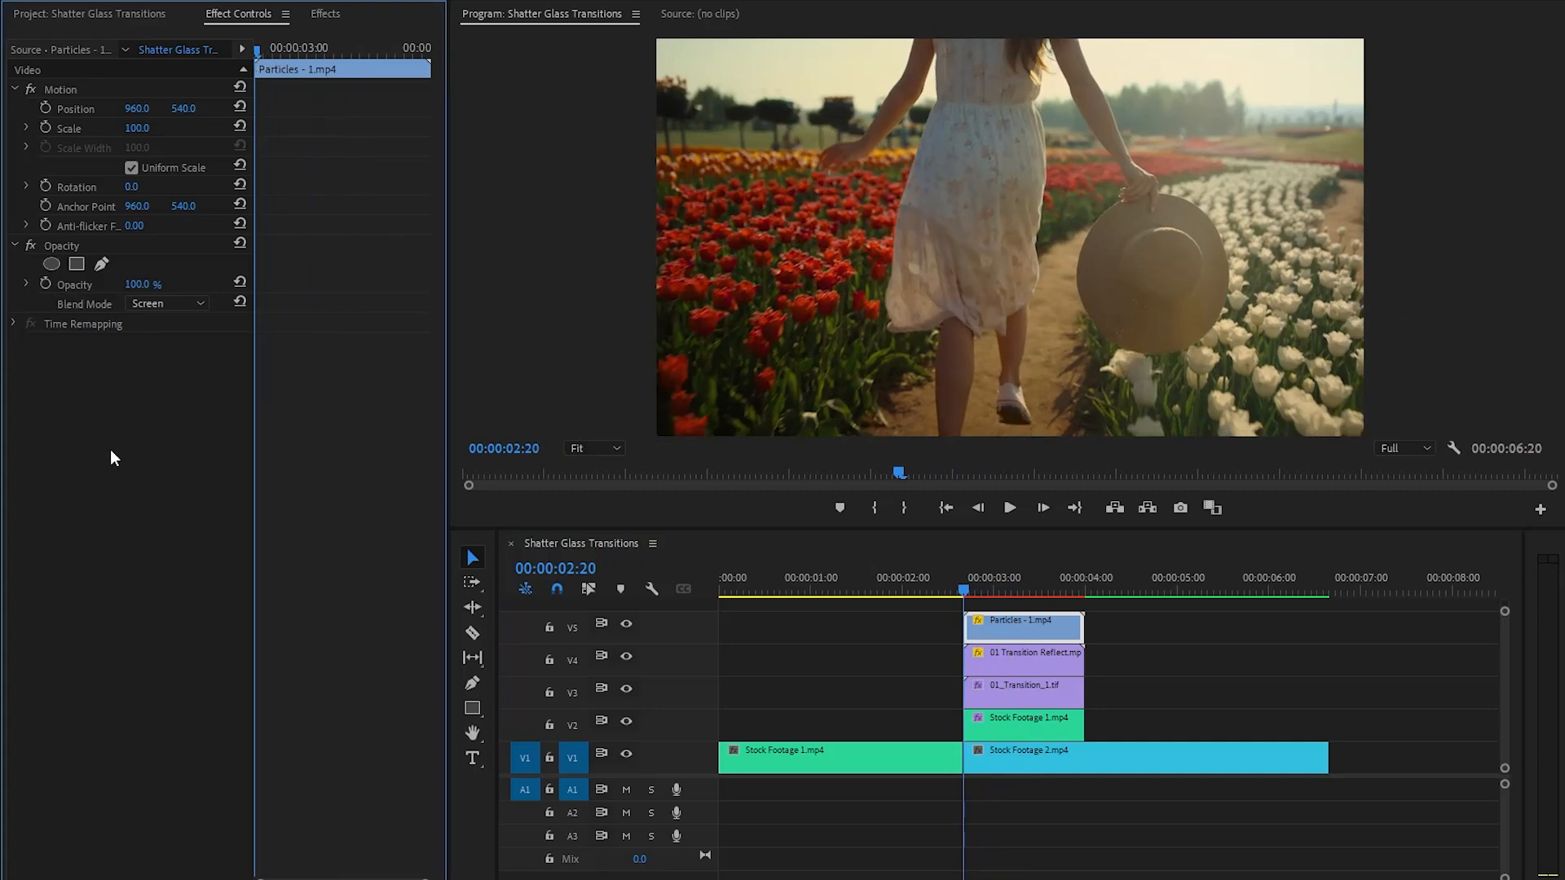
pyautogui.press('Right')
pyautogui.press('Right')
pyautogui.press('Right')
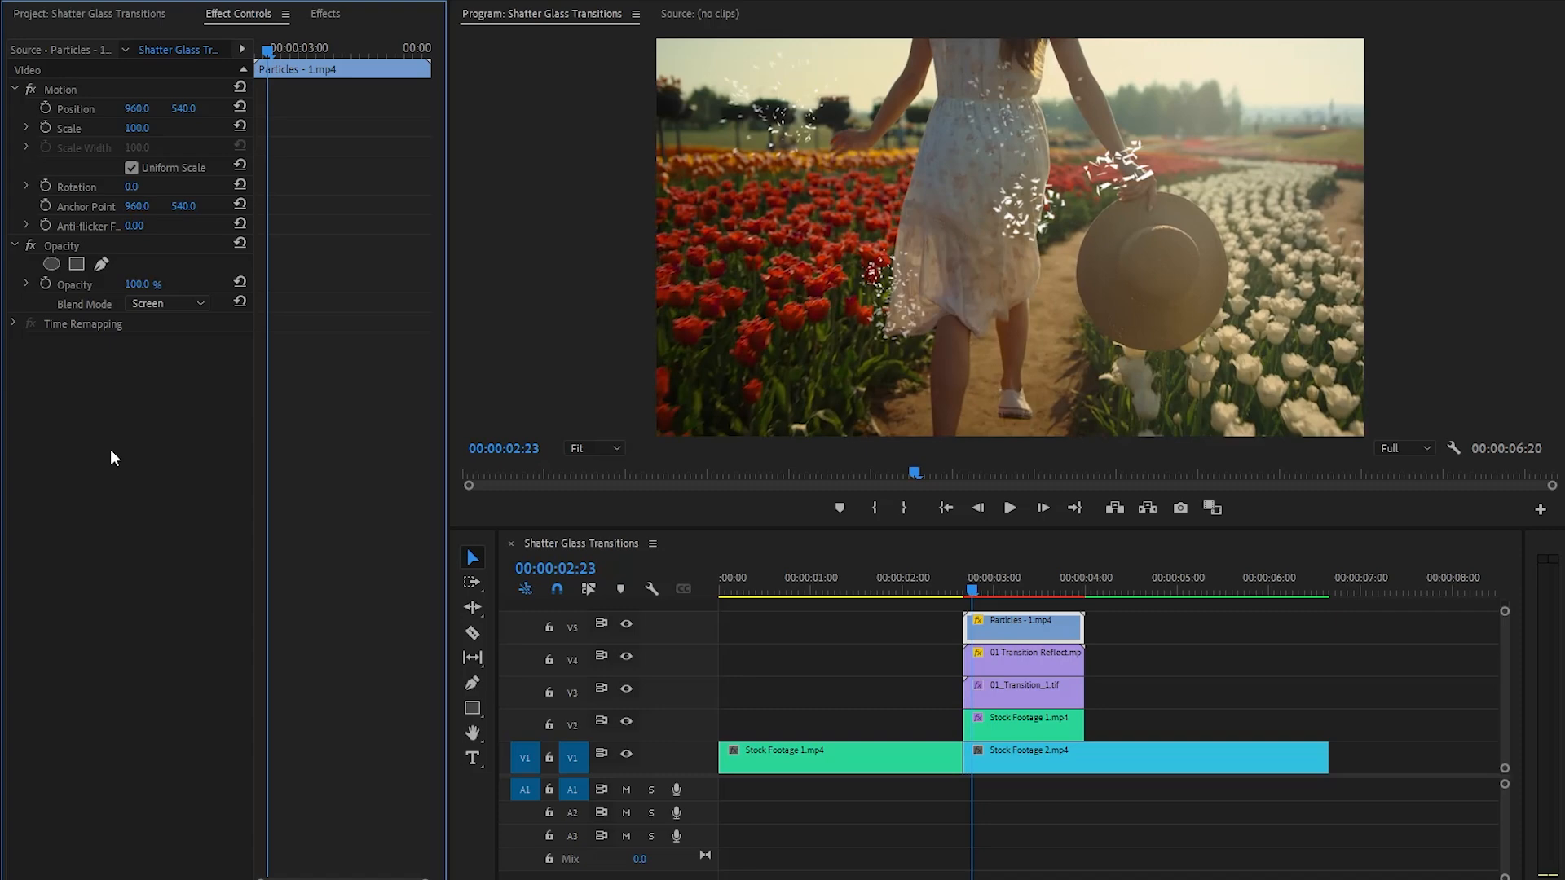
pyautogui.click(45, 284)
pyautogui.click(143, 284)
pyautogui.write('0')
pyautogui.press('Return')
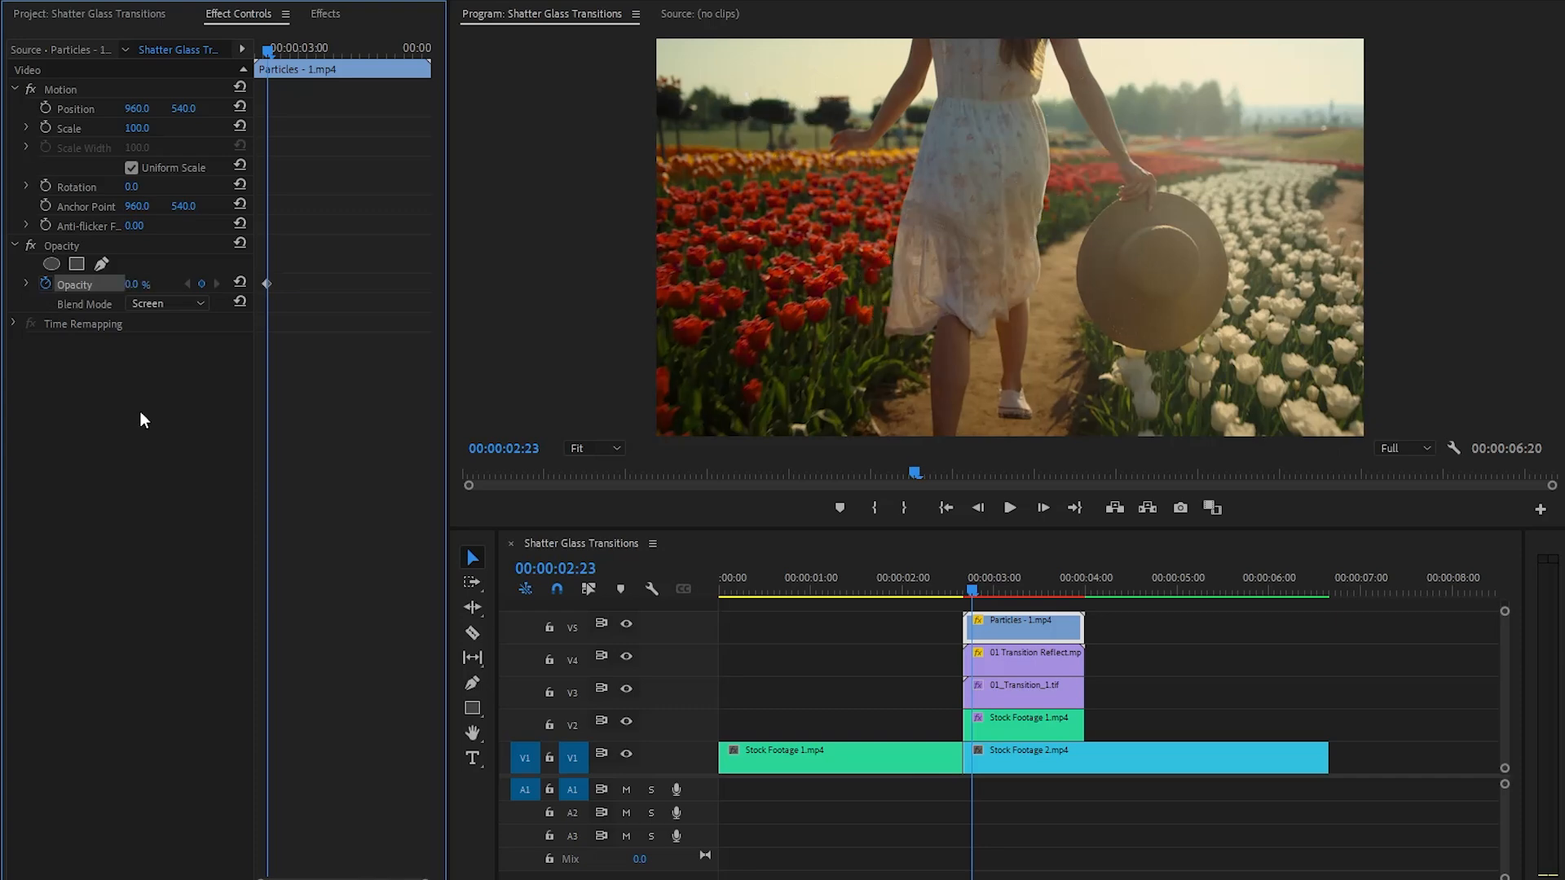
# - Advance three frames to 00:00:02:26 and keyframe the particles clip's opacity at 80%
pyautogui.press('Right')
pyautogui.press('Right')
pyautogui.press('Right')
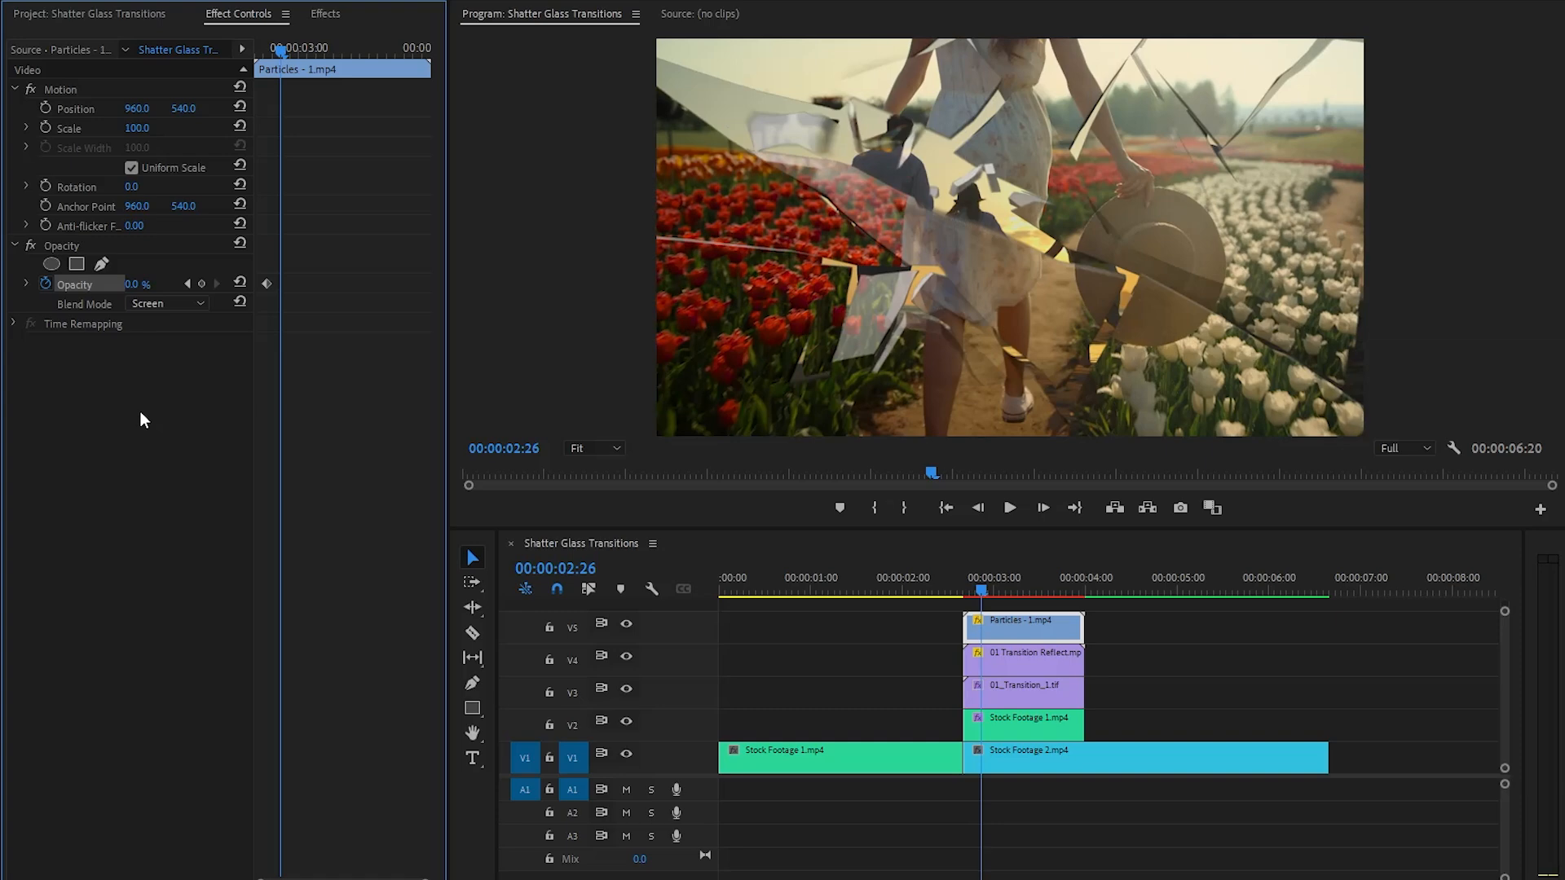
pyautogui.click(133, 284)
pyautogui.write('80')
pyautogui.press('Return')
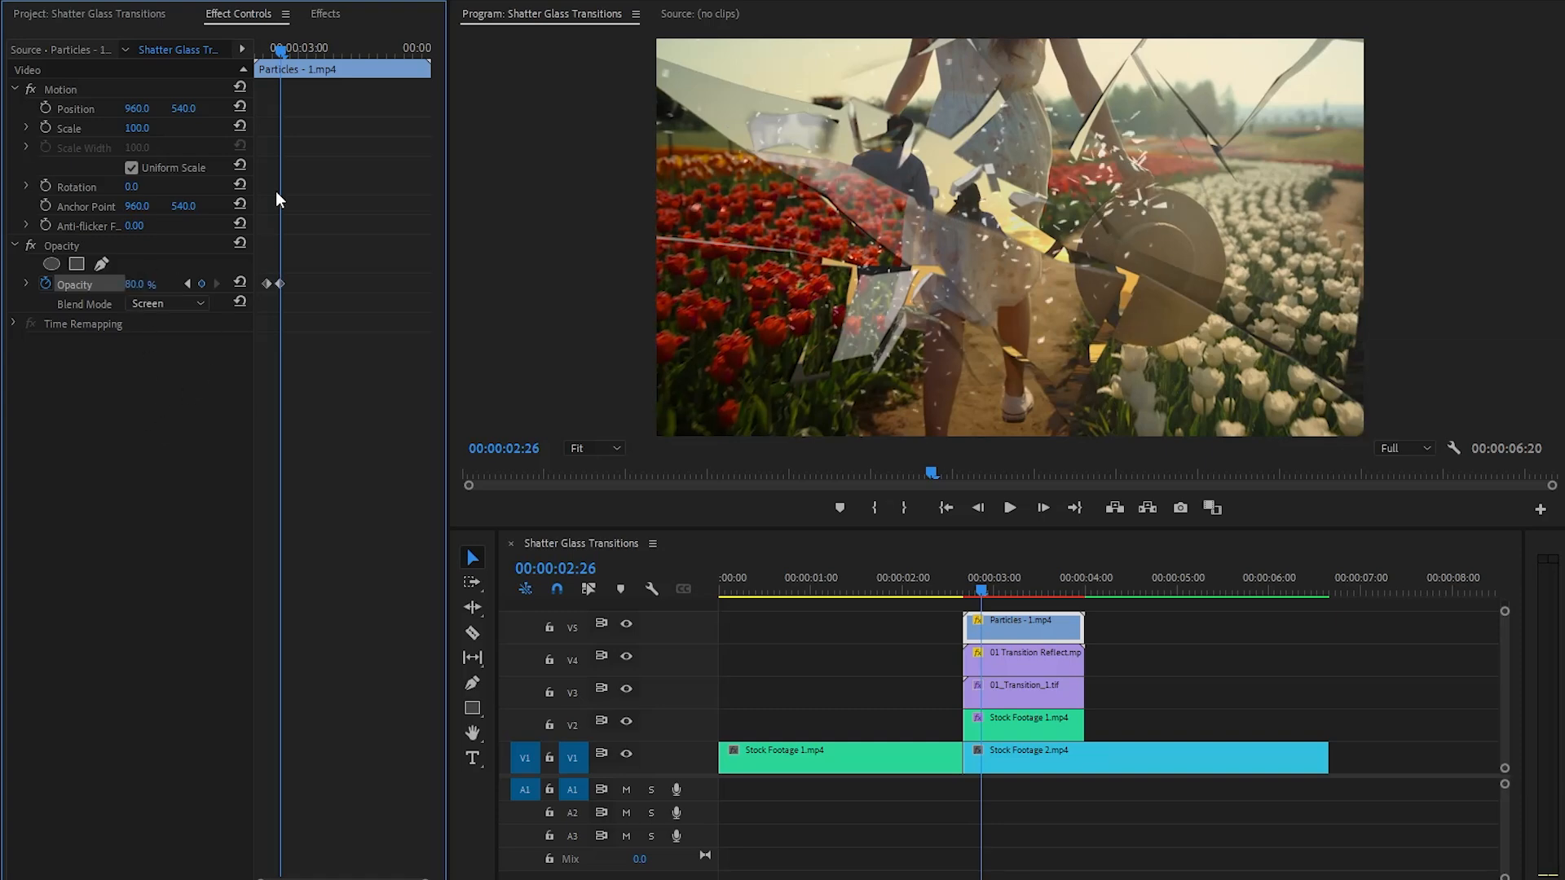
# - Add an opacity keyframe of 70% to the particles clip at 00:00:03:04
pyautogui.moveTo(279, 48); pyautogui.dragTo(315, 61)
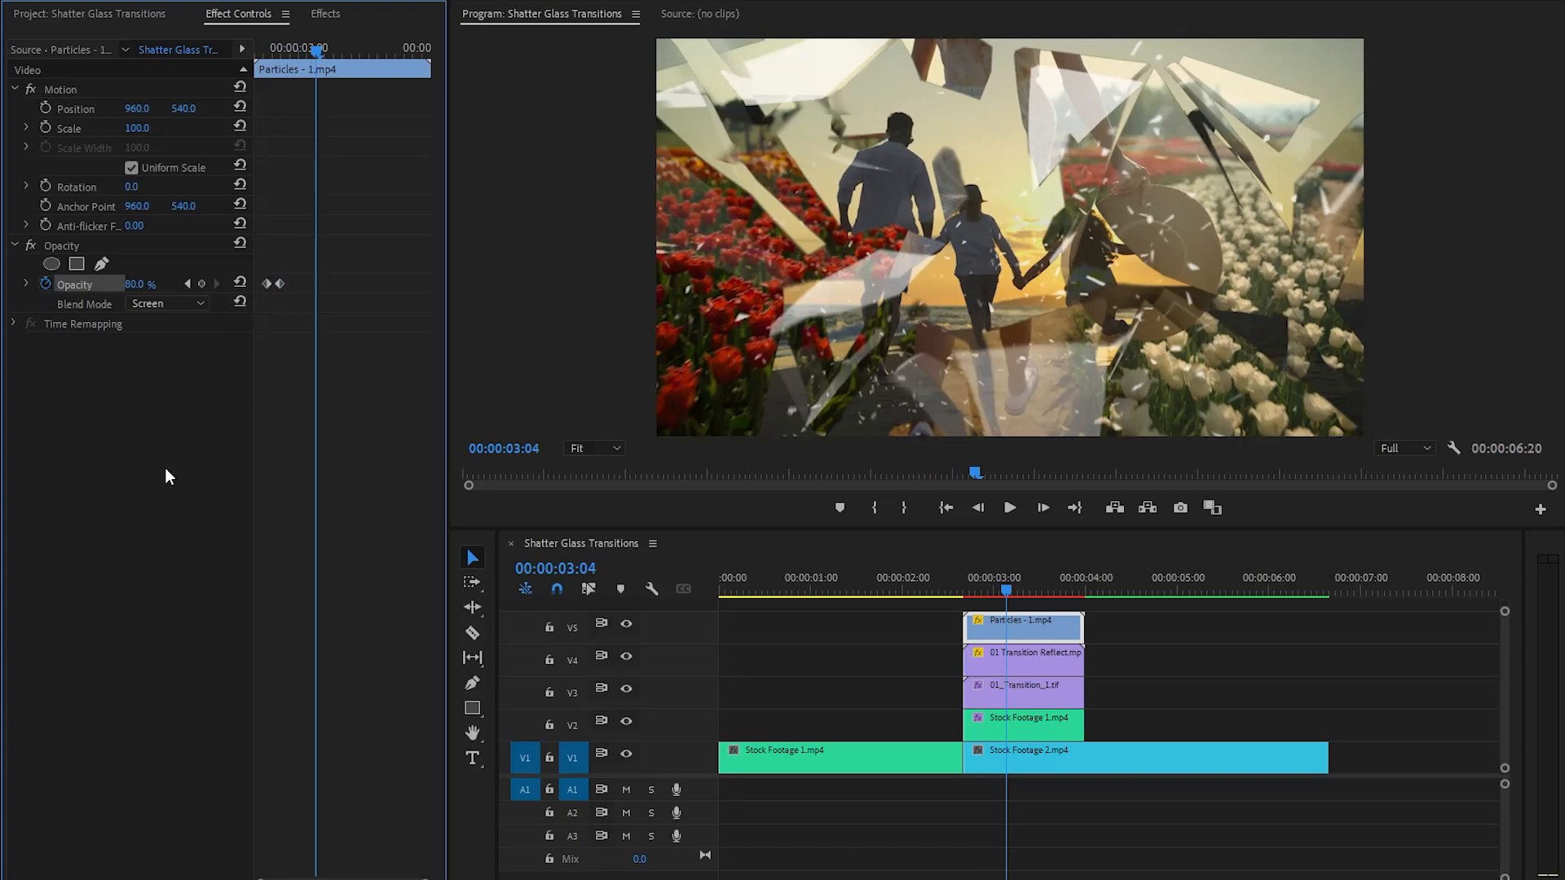
pyautogui.click(137, 285)
pyautogui.write('70')
pyautogui.press('Return')
# - Keyframe the particles clip's opacity at 0% at 00:00:03:15 and shift the last two keyframes together until the final one sits at the clip's end
pyautogui.hotkey('shift', 'Right')
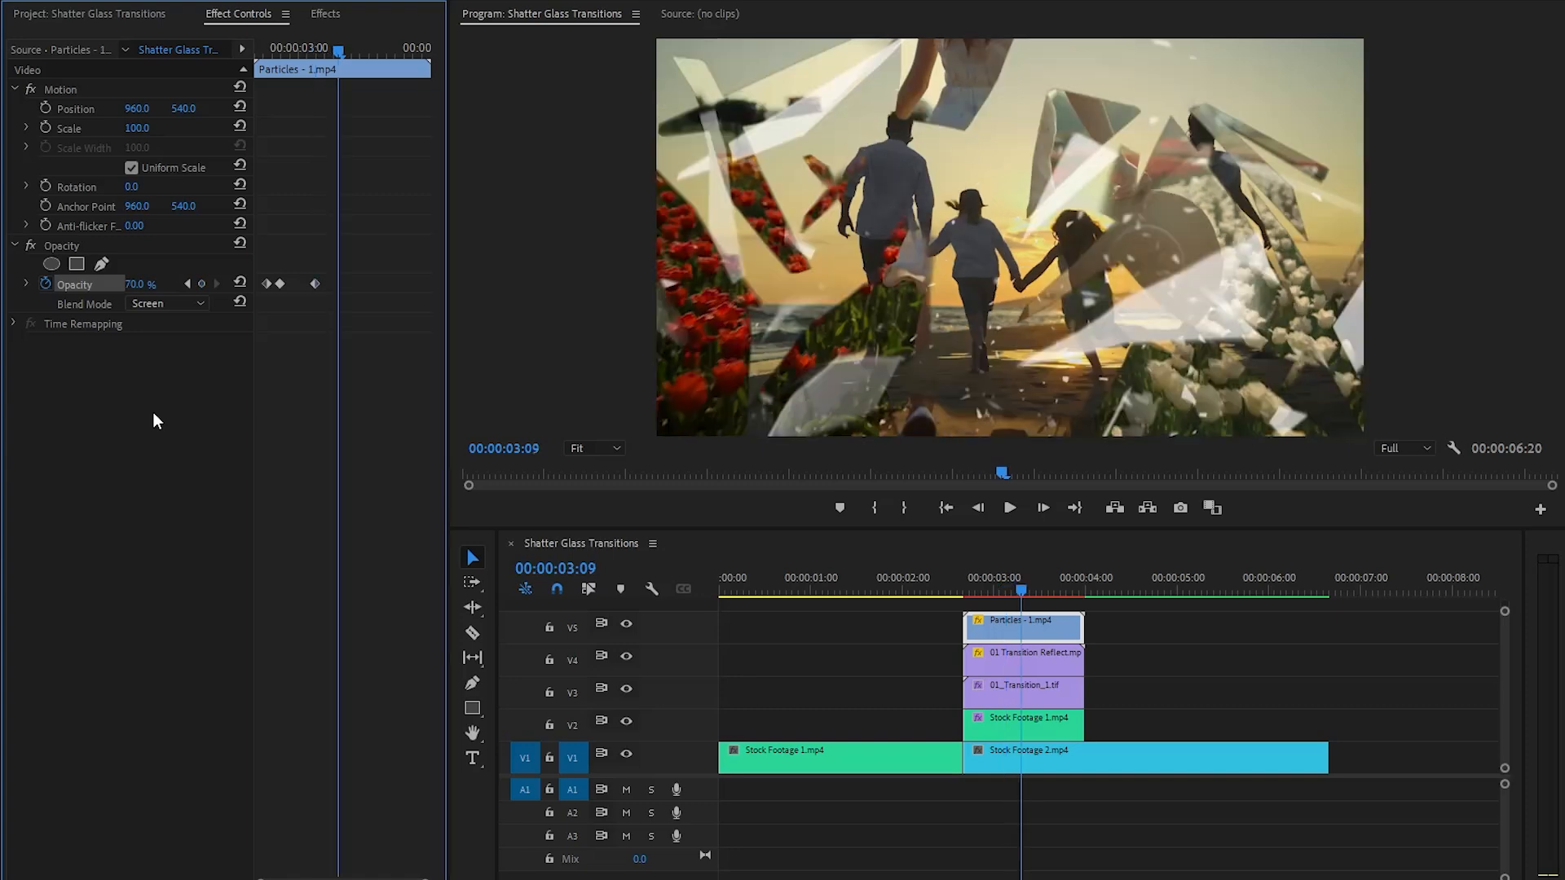
pyautogui.hotkey('shift', 'Right')
pyautogui.press('Right')
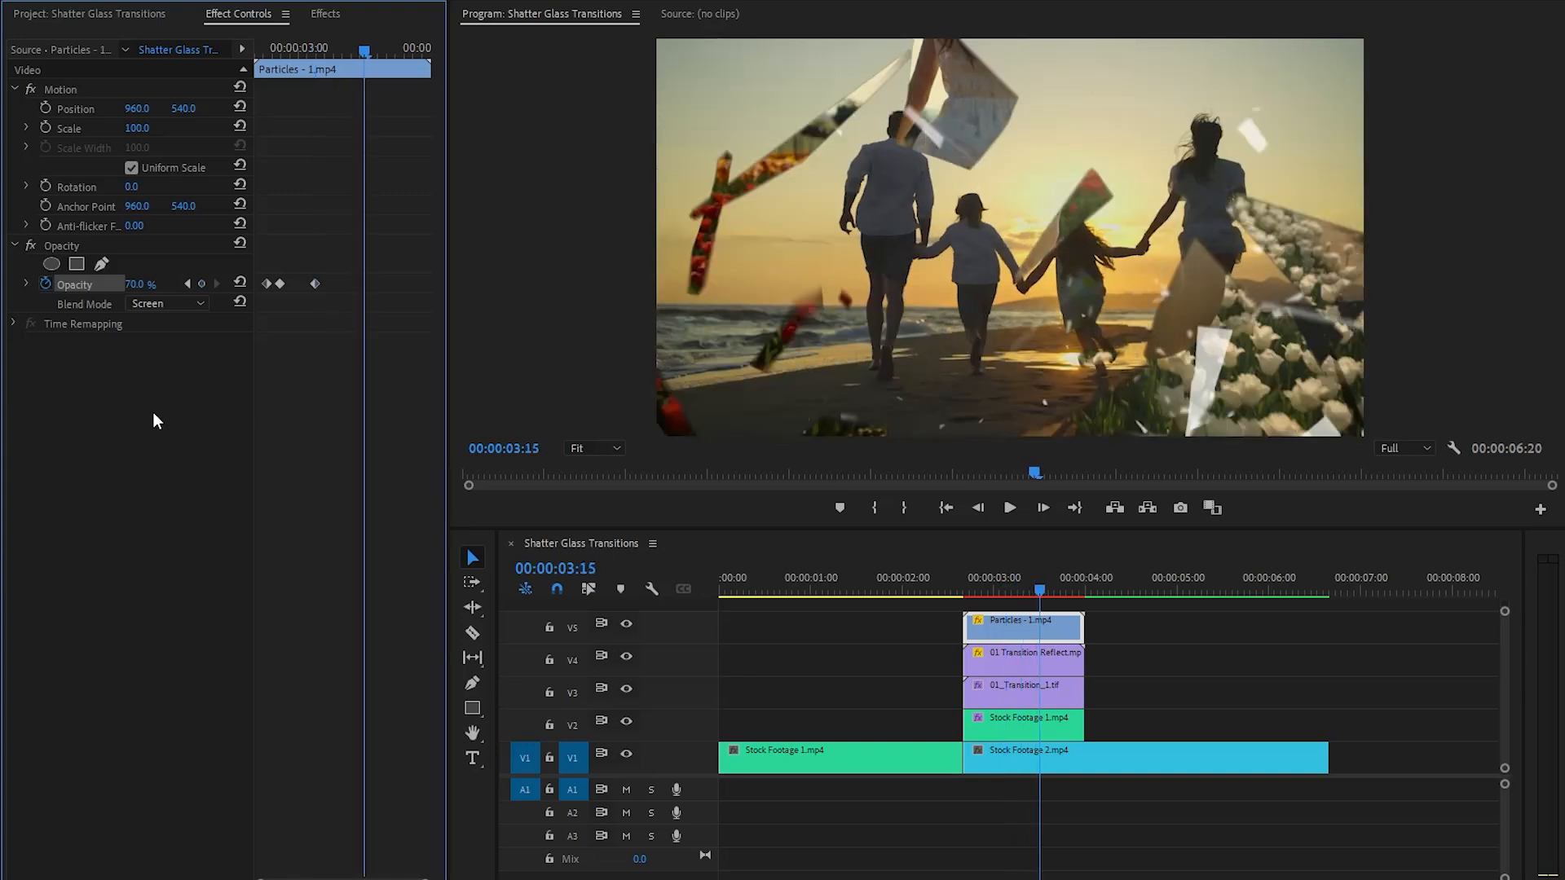
pyautogui.click(135, 283)
pyautogui.write('0')
pyautogui.press('Return')
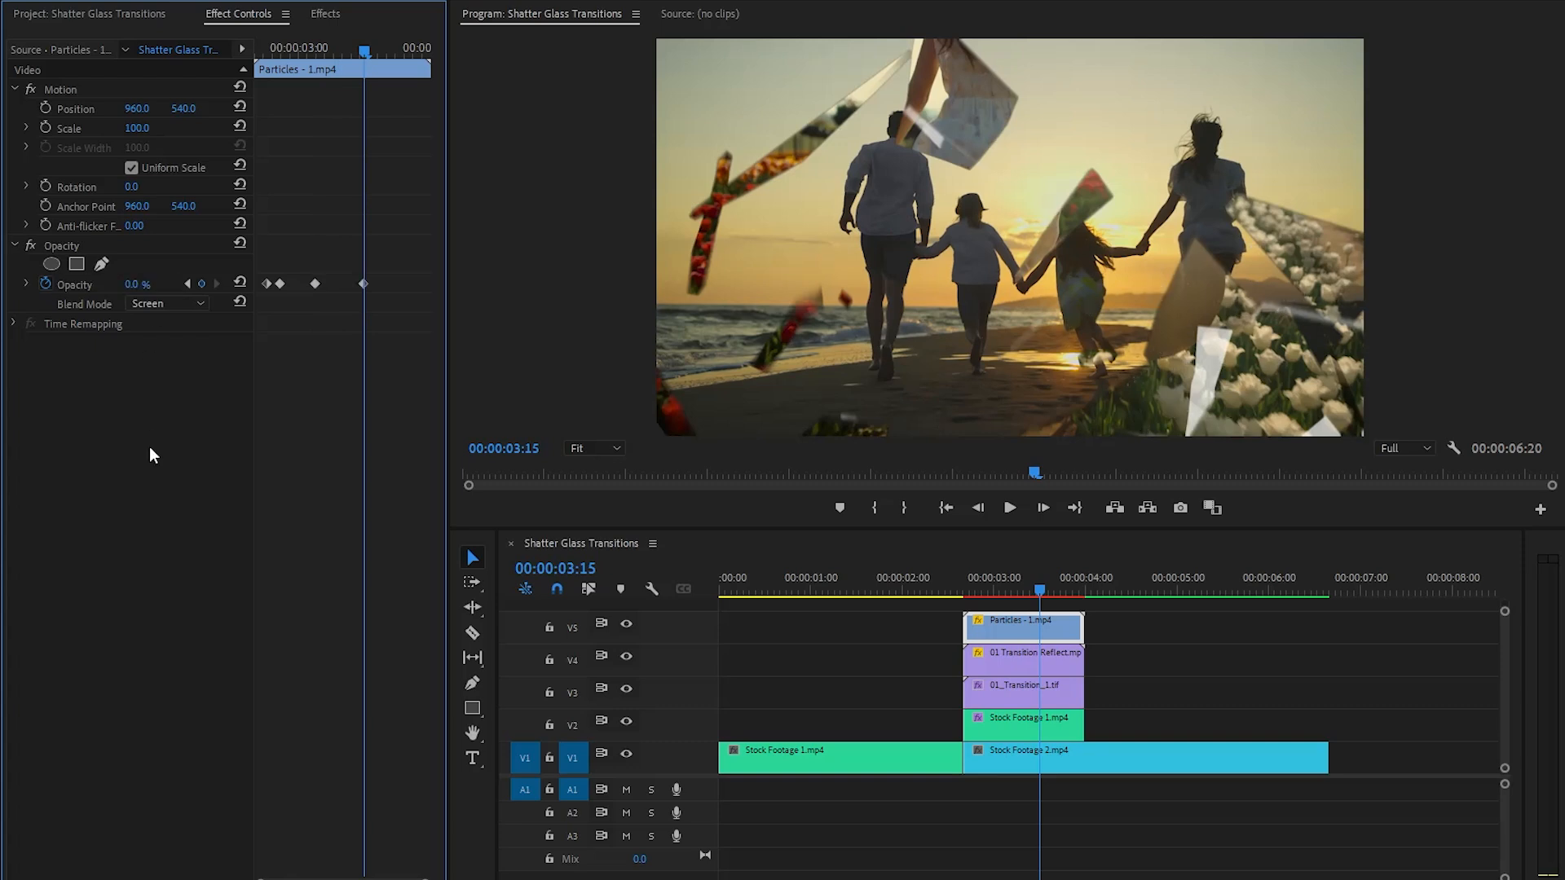
pyautogui.moveTo(296, 255); pyautogui.dragTo(429, 295)
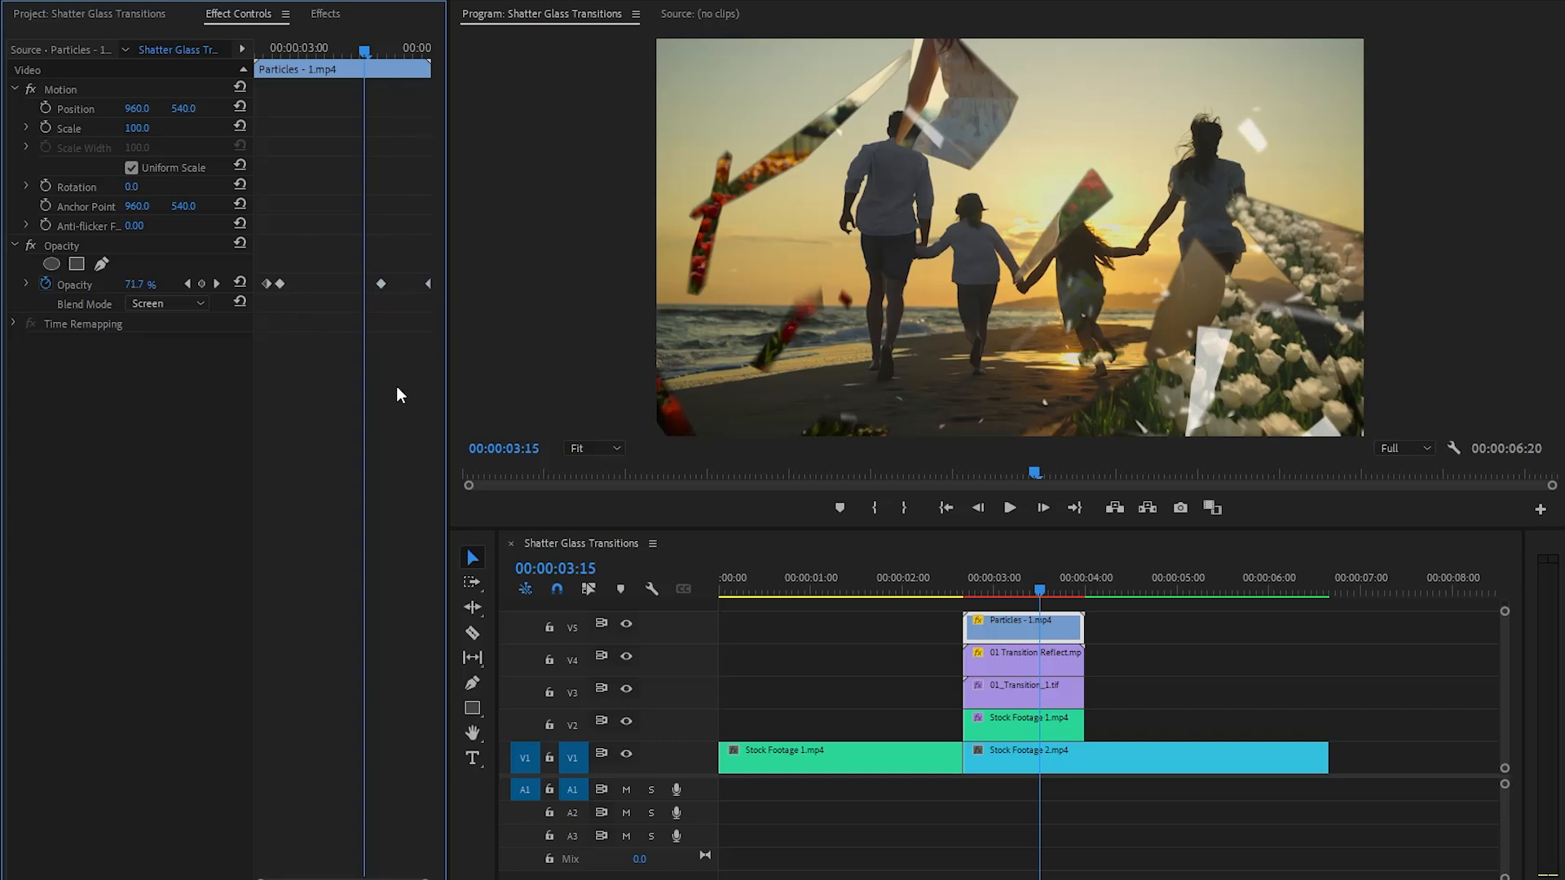
# - Place Shatter Glass SFX 1.wav on A1 at the start of the transition clips and play back the sequence from shortly after 00:00:01:00
pyautogui.click(114, 16)
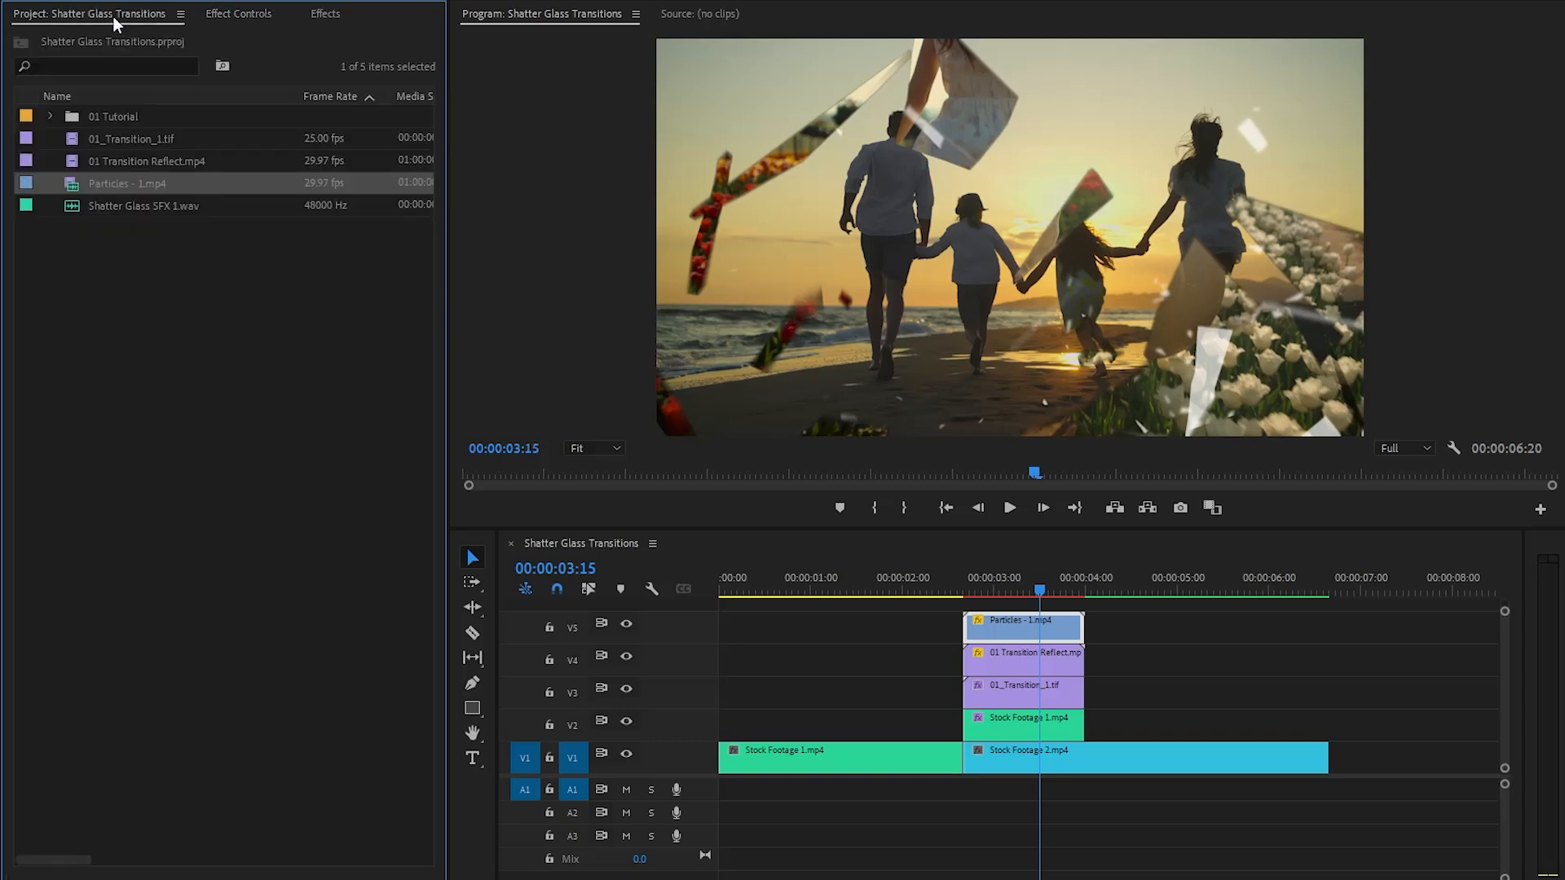
pyautogui.click(130, 206)
pyautogui.moveTo(122, 206); pyautogui.dragTo(968, 791)
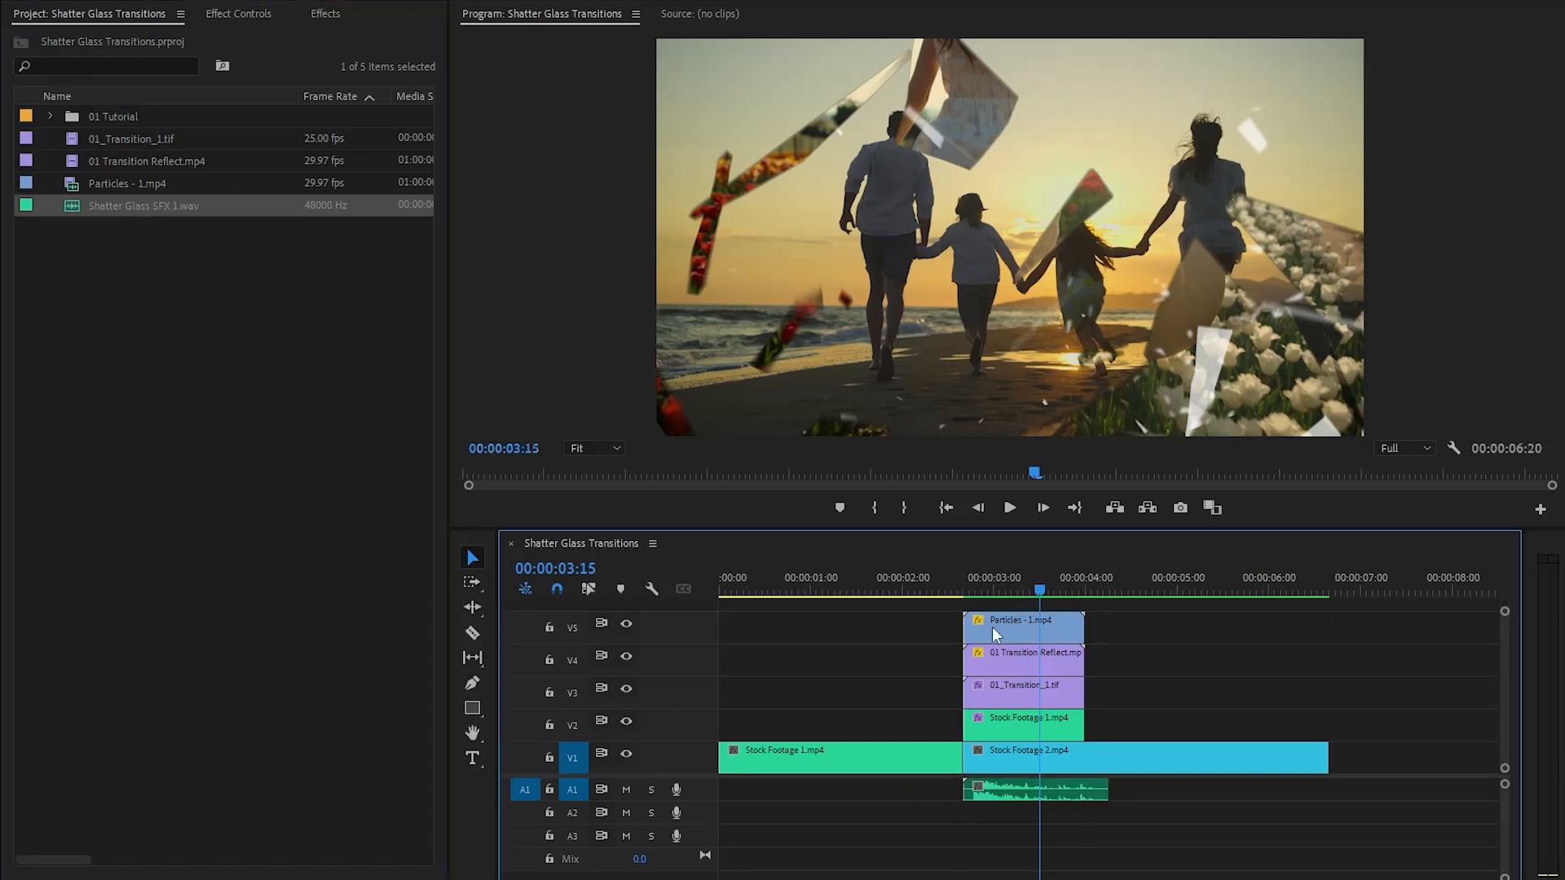
pyautogui.click(829, 584)
pyautogui.press('space')
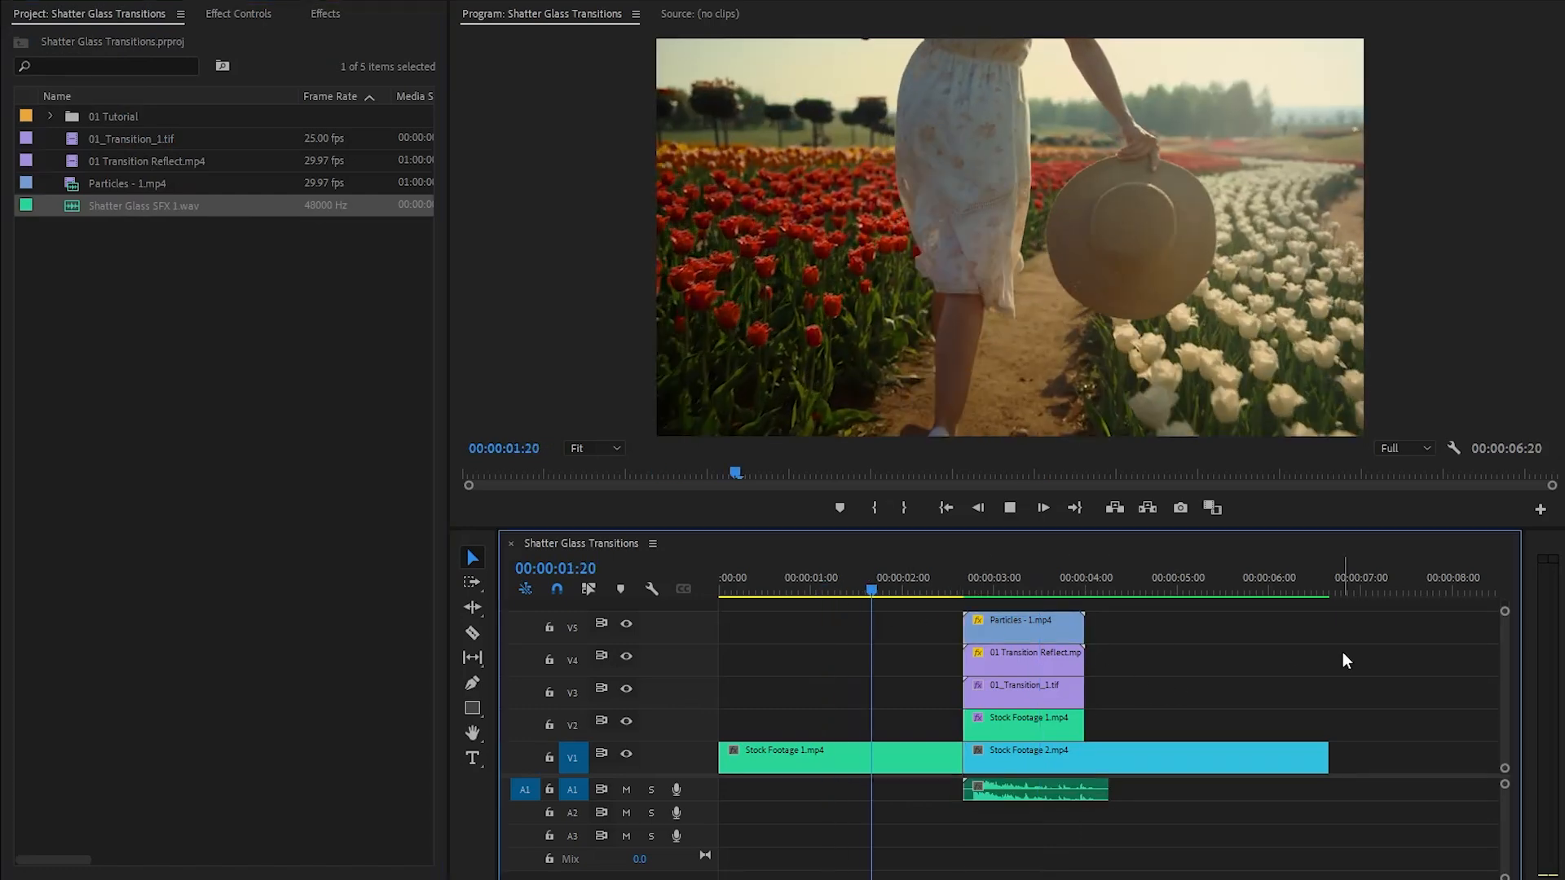